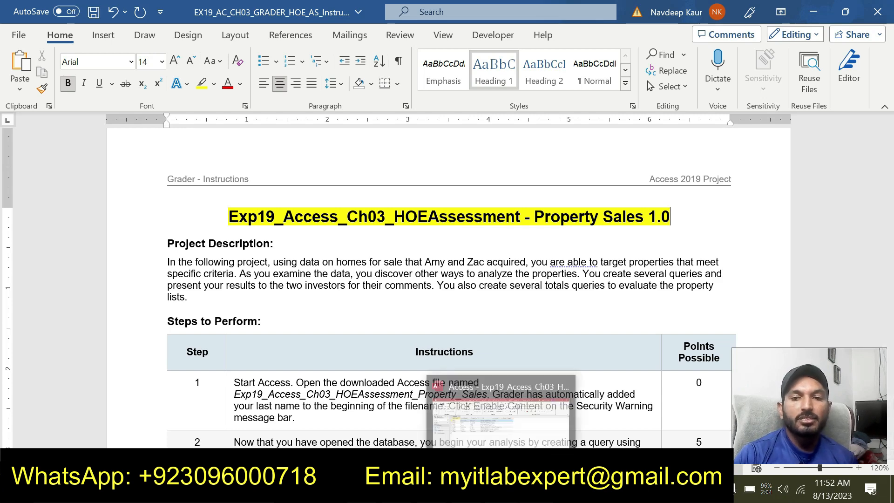
# Glance at the Access database, return to the Word instructions, and skim the Property Sales project from its description through the final step.
pyautogui.click(501, 488)
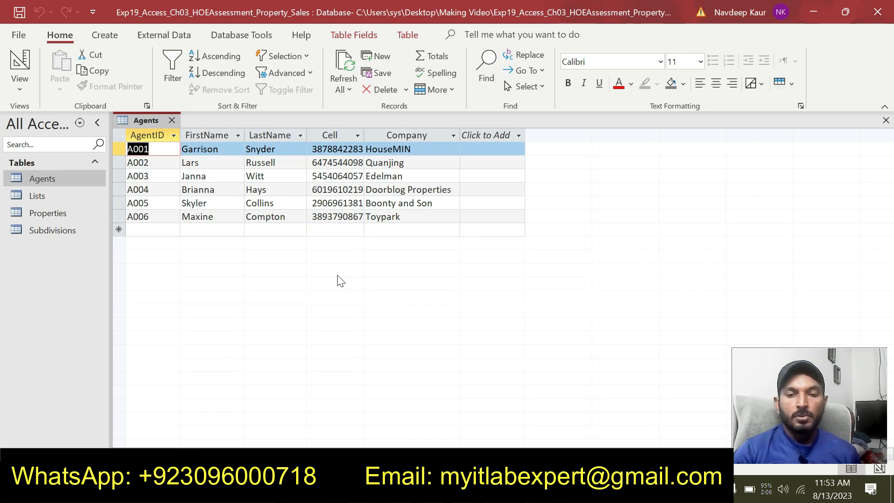
pyautogui.hotkey('alt', 'Tab')
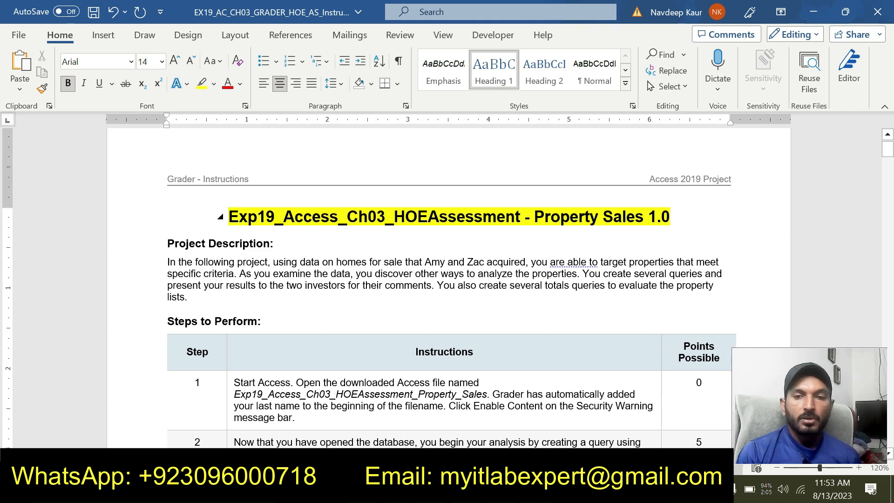
pyautogui.moveTo(204, 300); pyautogui.dragTo(168, 239)
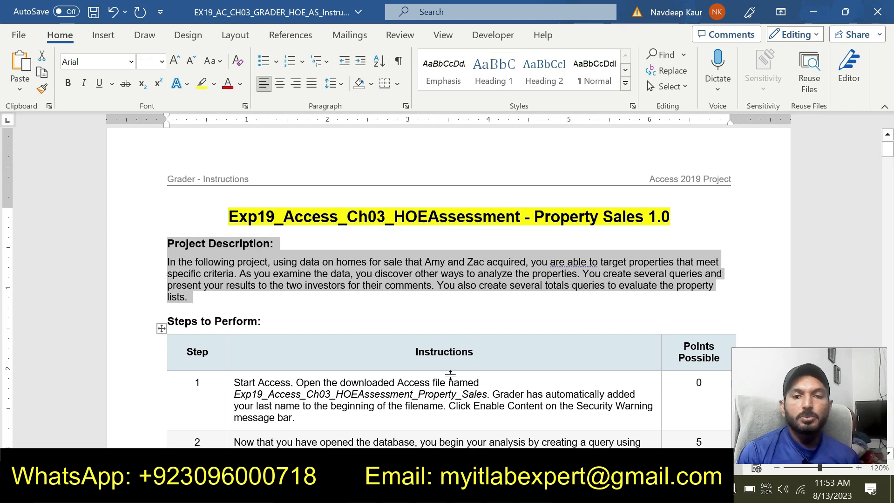
pyautogui.scroll(-7, 450, 375)
pyautogui.scroll(8, 450, 356)
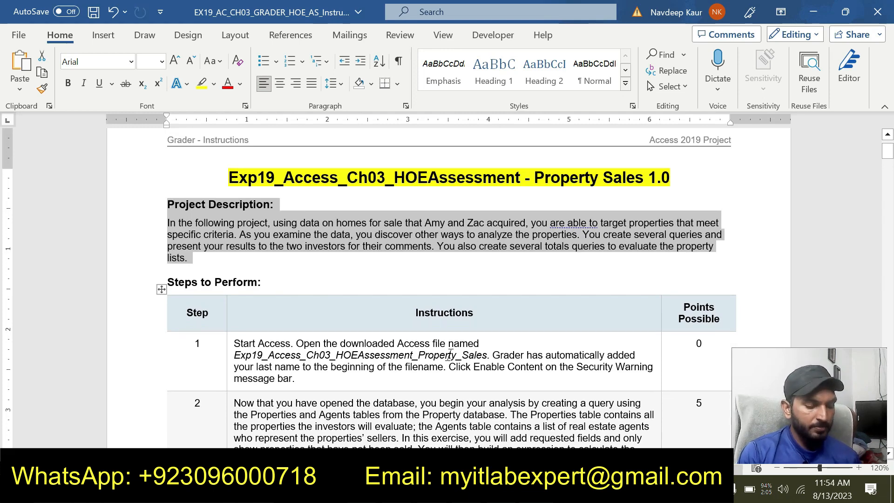
pyautogui.scroll(-3, 449, 354)
pyautogui.scroll(-20, 349, 309)
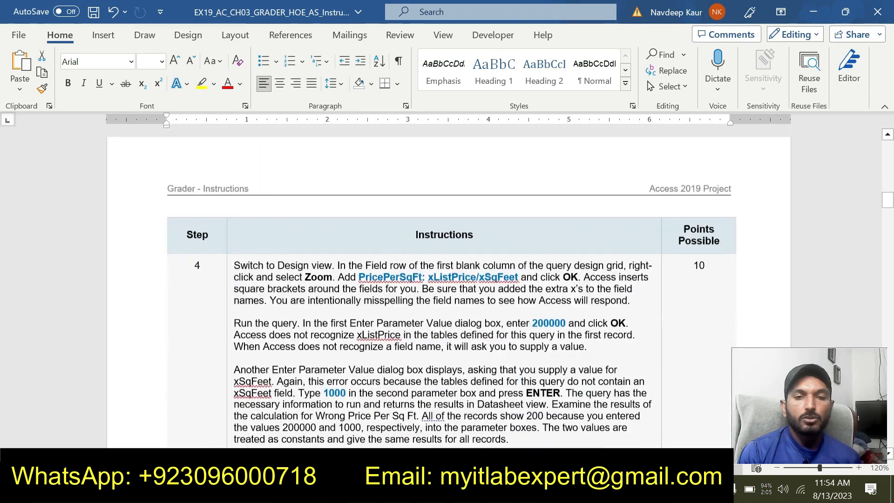
pyautogui.scroll(-20, 349, 309)
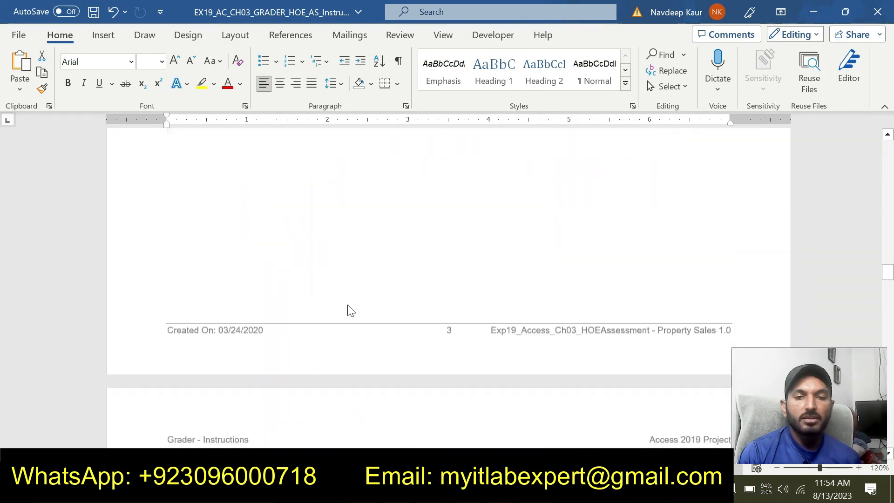
pyautogui.scroll(-20, 349, 309)
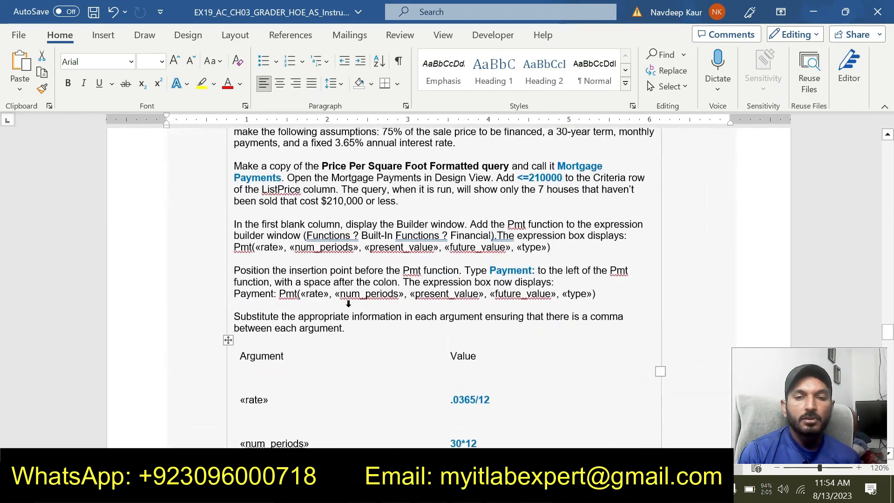
pyautogui.scroll(-20, 352, 312)
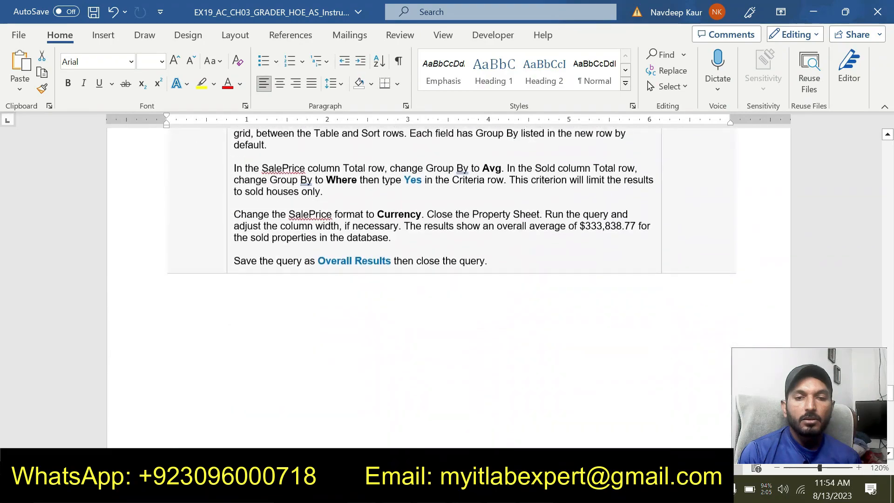
pyautogui.scroll(-9, 352, 313)
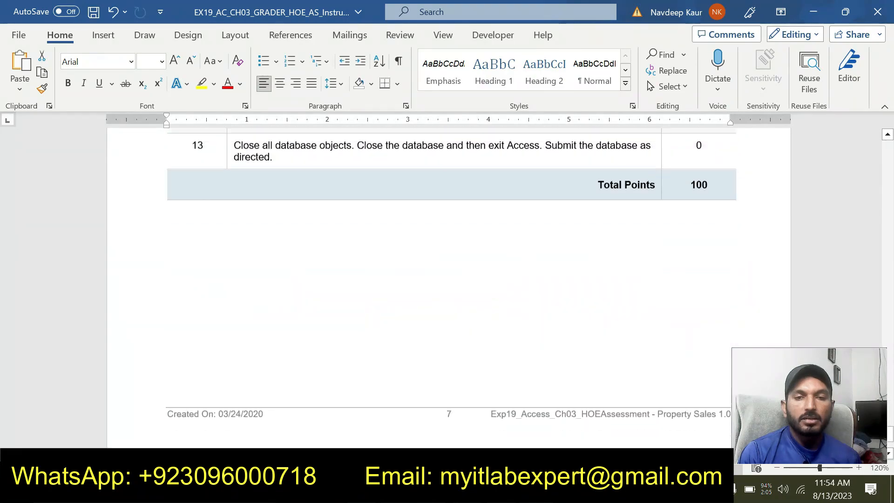
pyautogui.scroll(14, 888, 256)
pyautogui.scroll(10, 888, 249)
pyautogui.scroll(-15, 888, 246)
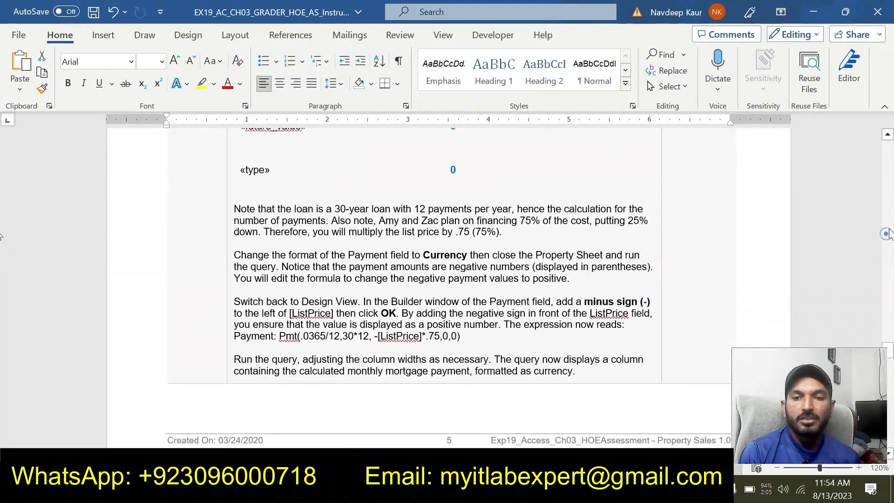
pyautogui.scroll(5, 889, 238)
pyautogui.scroll(10, 889, 238)
pyautogui.moveTo(887, 326); pyautogui.dragTo(887, 155)
# Highlight the step 1 instruction in yellow, check it against the open Access database, and clear the highlight again.
pyautogui.moveTo(296, 370)
pyautogui.mouseDown()
pyautogui.moveTo(267, 341)
pyautogui.moveTo(234, 331)
pyautogui.mouseUp()
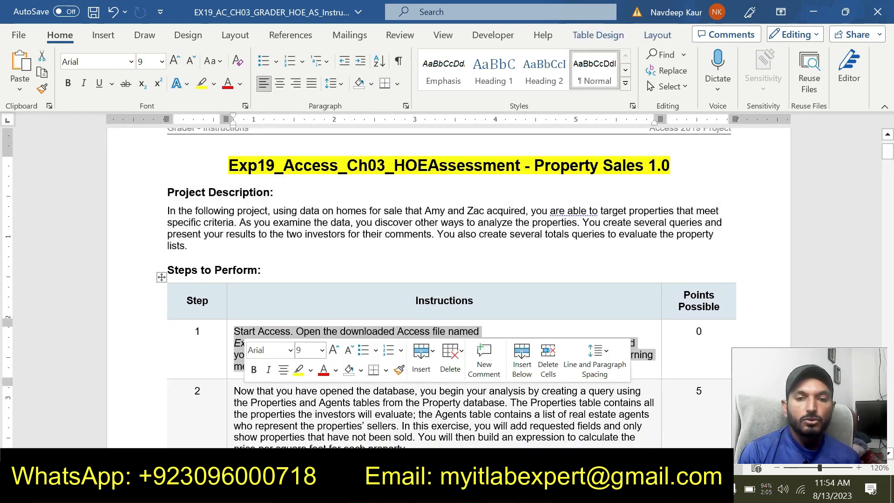
pyautogui.click(299, 368)
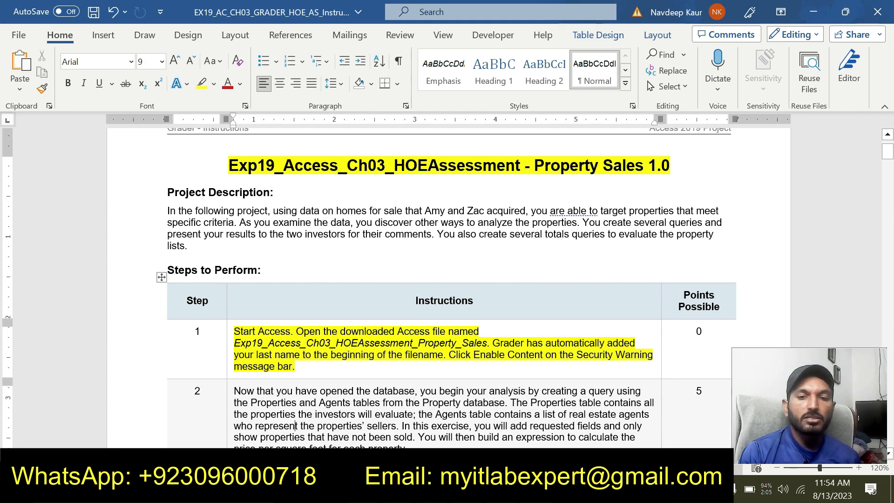
pyautogui.moveTo(257, 332); pyautogui.dragTo(440, 356)
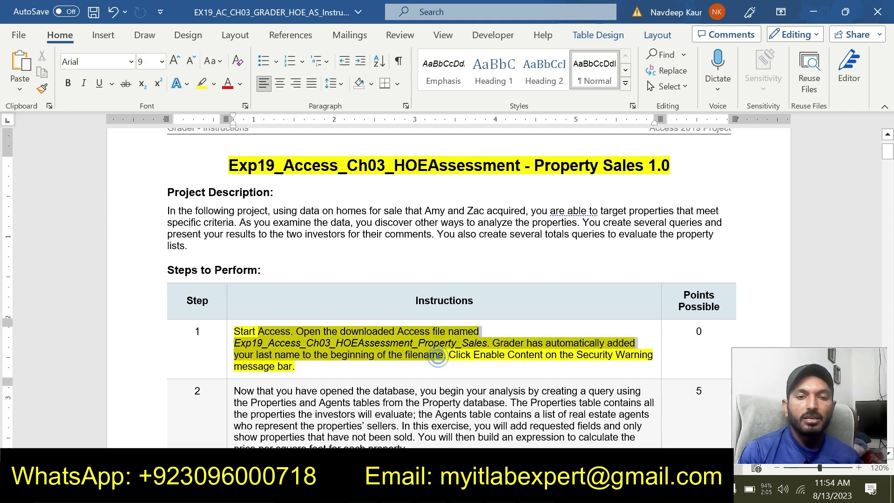
pyautogui.hotkey('alt', 'Tab')
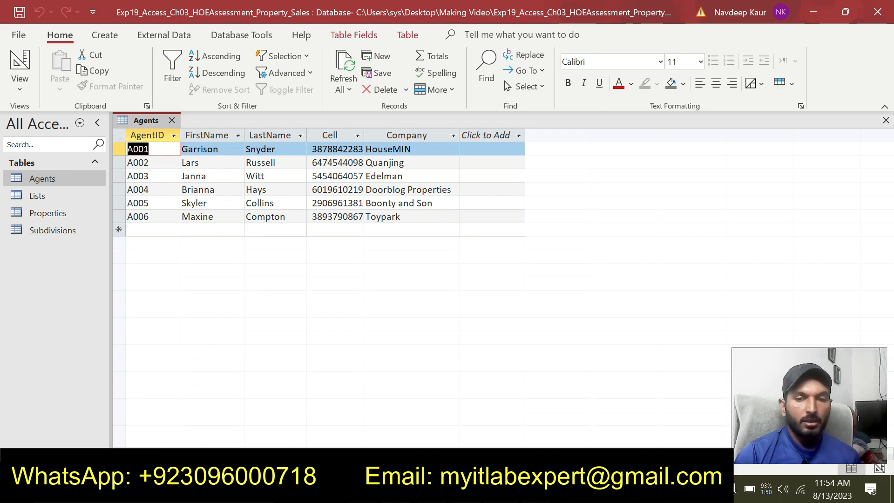
pyautogui.click(521, 489)
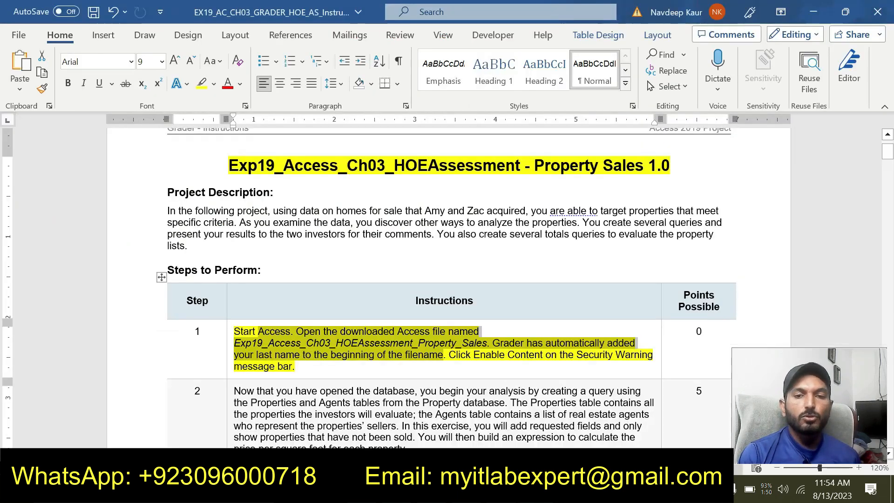
pyautogui.click(326, 358)
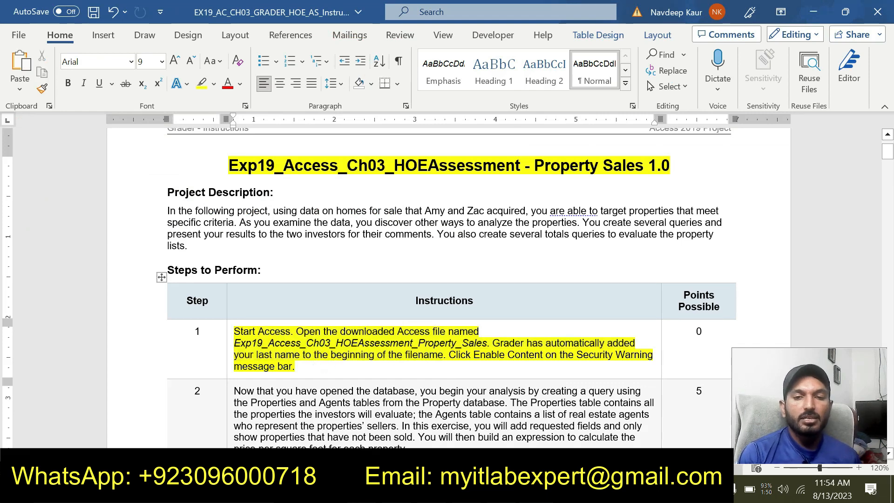
pyautogui.moveTo(296, 368); pyautogui.dragTo(233, 331)
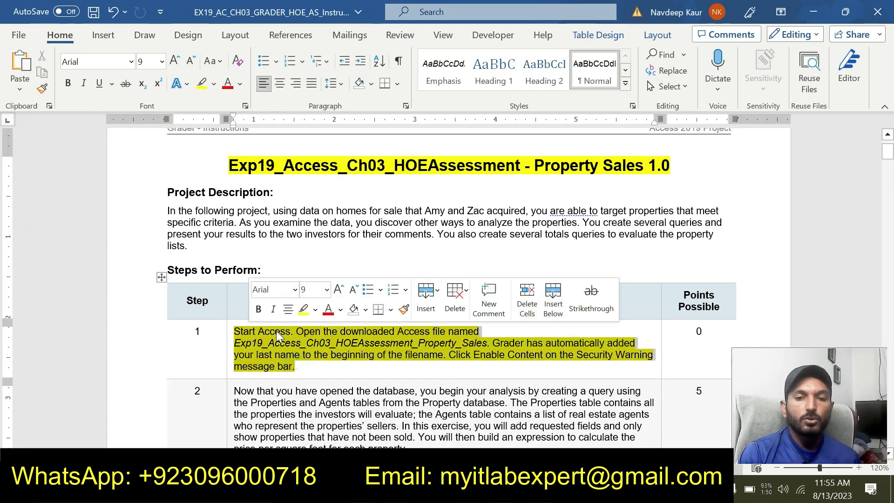
pyautogui.click(303, 310)
# Highlight all of the step 2 instructions in yellow and read the paragraph on creating the query.
pyautogui.scroll(-5, 305, 313)
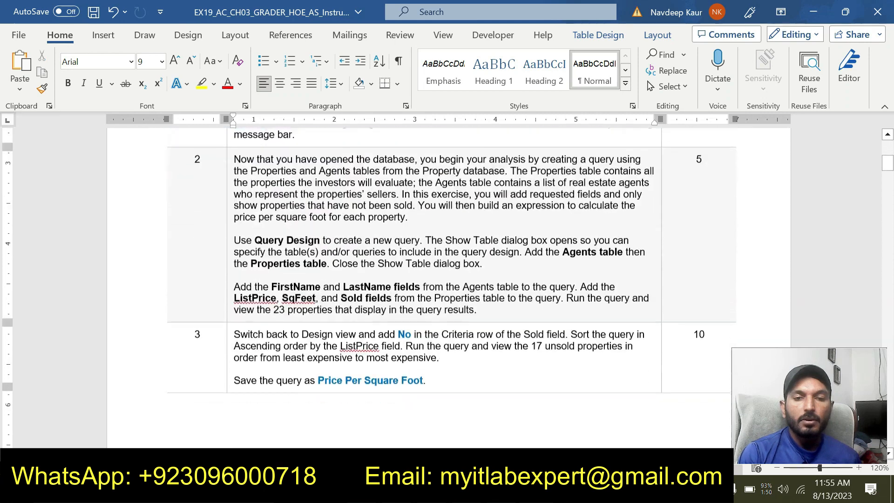
pyautogui.scroll(1, 445, 288)
pyautogui.moveTo(475, 385); pyautogui.dragTo(234, 233)
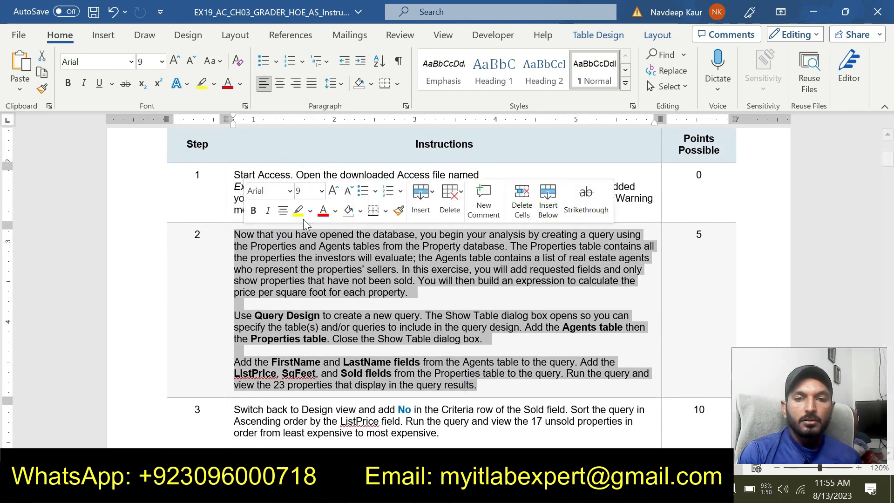
pyautogui.click(297, 211)
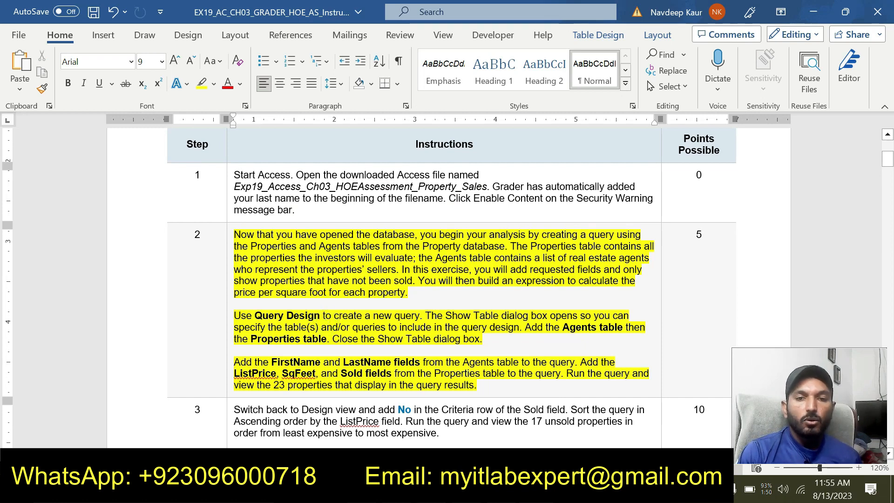
pyautogui.moveTo(410, 292); pyautogui.dragTo(235, 235)
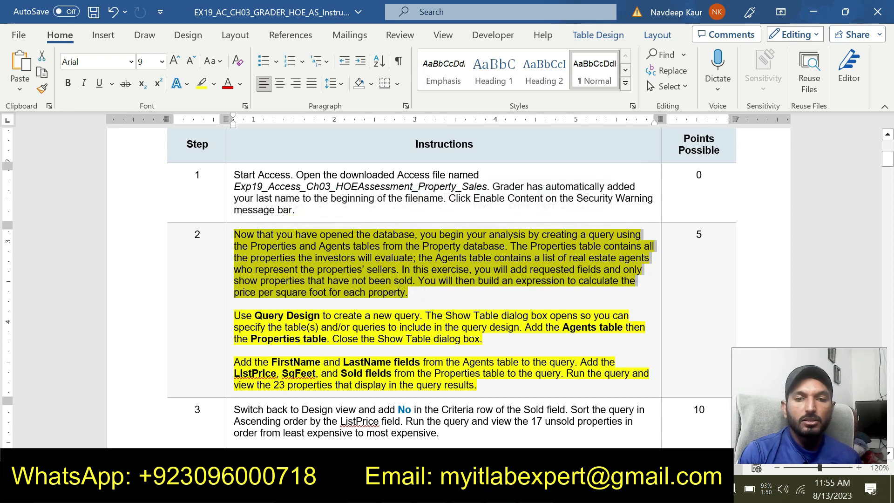
pyautogui.moveTo(482, 338); pyautogui.dragTo(234, 316)
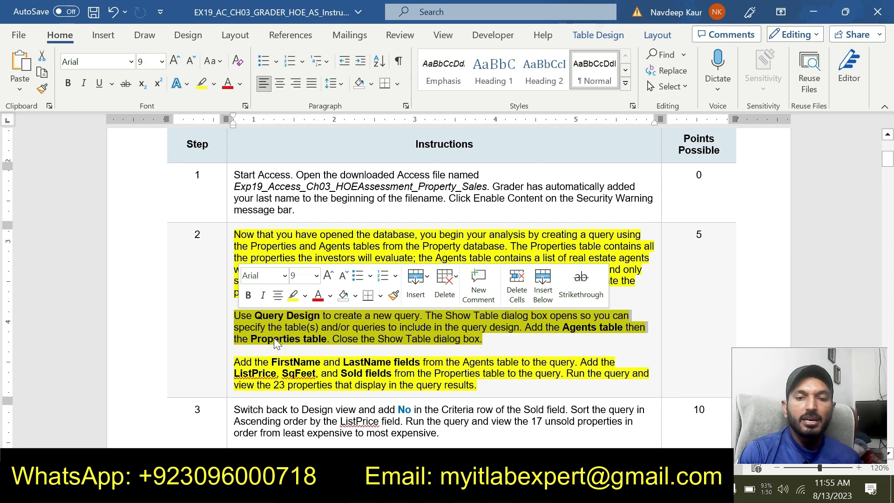
pyautogui.click(426, 339)
pyautogui.moveTo(482, 338); pyautogui.dragTo(234, 316)
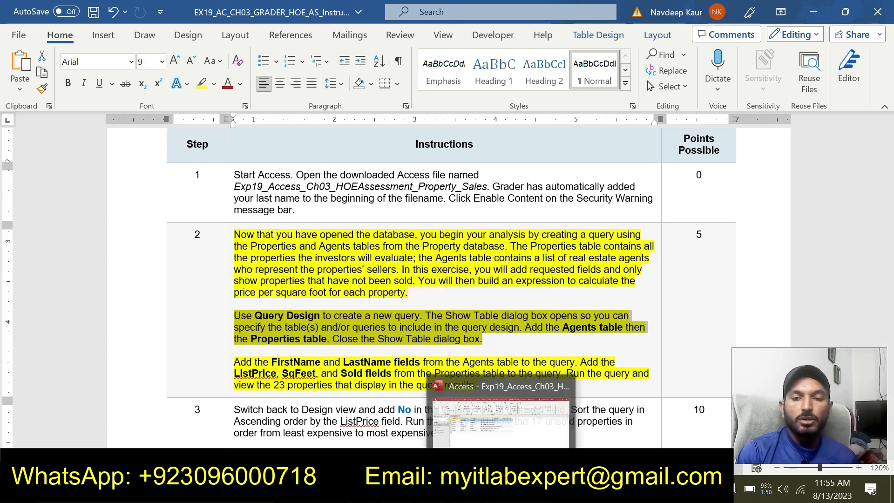
# Switch to Access, close the Agents table and create a new query in Query Design.
pyautogui.click(502, 488)
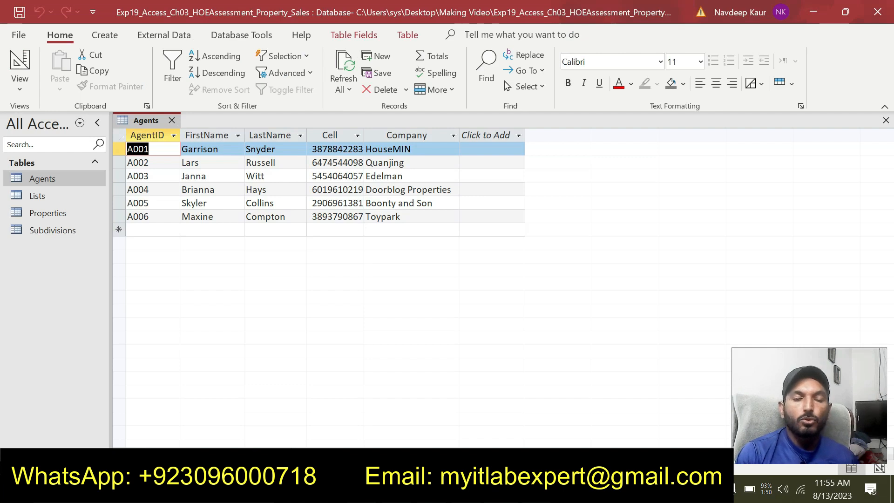
pyautogui.click(172, 120)
pyautogui.click(104, 35)
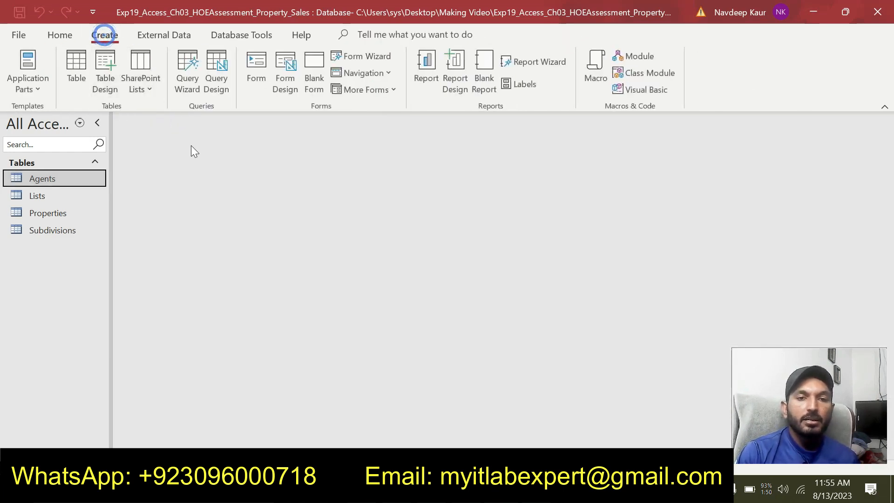
pyautogui.click(220, 69)
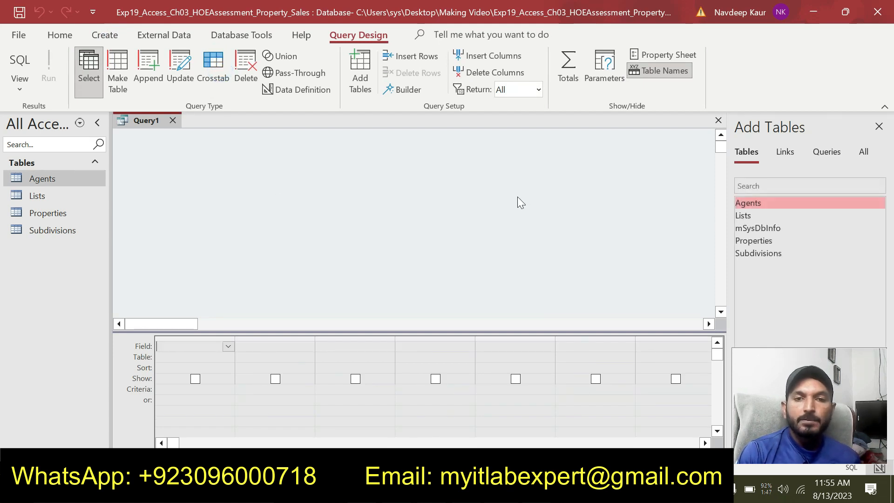
# Check the required tables in the Word instructions, and add the Agents and Properties tables to the query in Access.
pyautogui.click(352, 74)
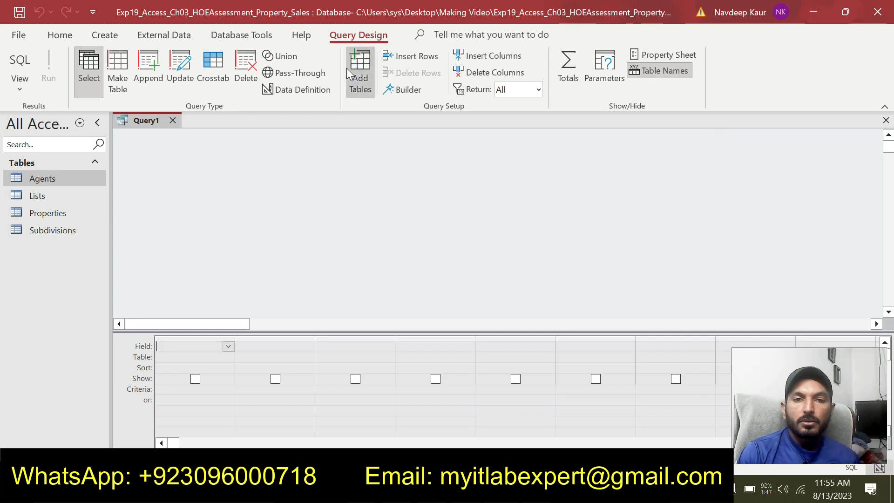
pyautogui.click(347, 68)
pyautogui.hotkey('alt', 'Tab')
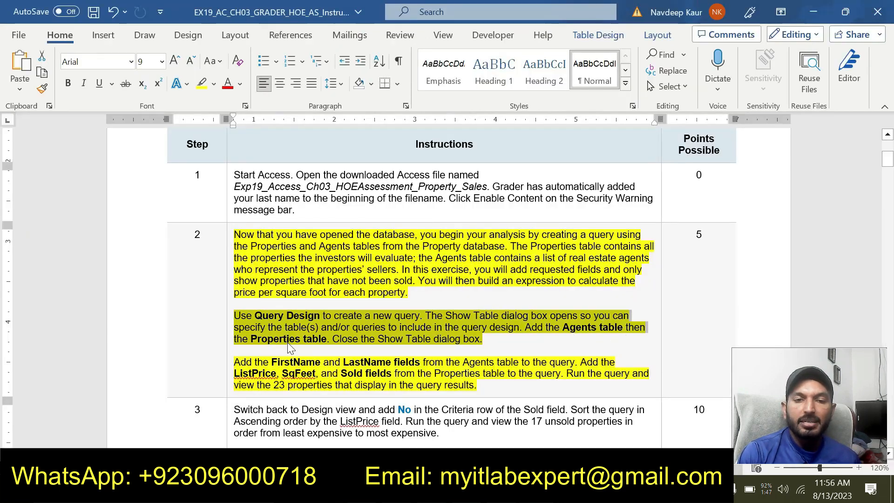
pyautogui.hotkey('alt', 'Tab')
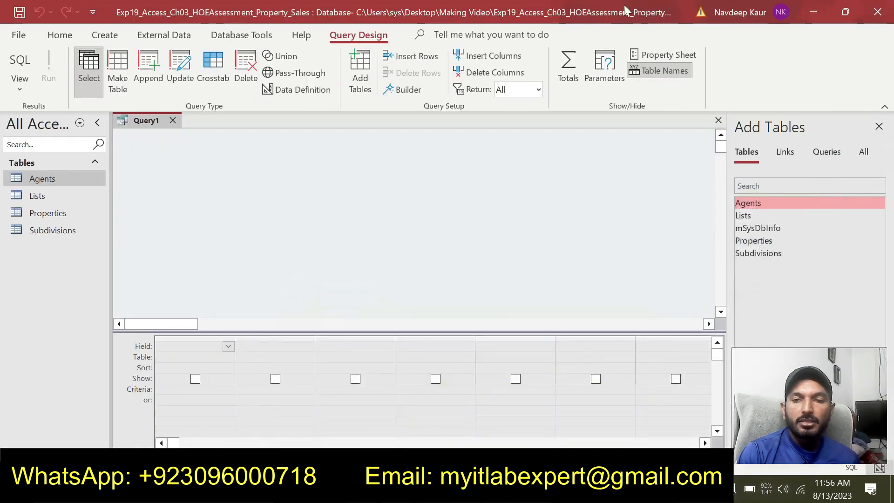
pyautogui.moveTo(767, 202); pyautogui.dragTo(242, 153)
pyautogui.moveTo(763, 241); pyautogui.dragTo(428, 145)
# Enlarge the Agents and Properties field lists and the pane holding them so every Properties field fits without scrolling.
pyautogui.moveTo(299, 236); pyautogui.dragTo(299, 255)
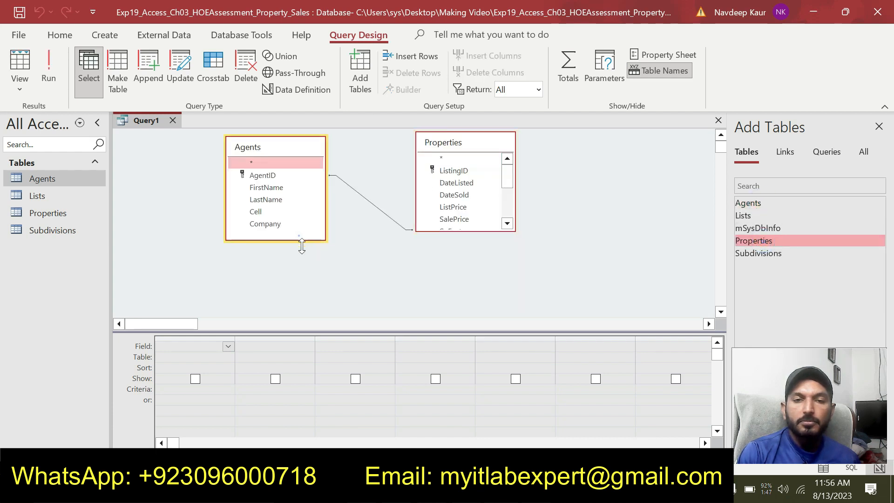
pyautogui.click(490, 228)
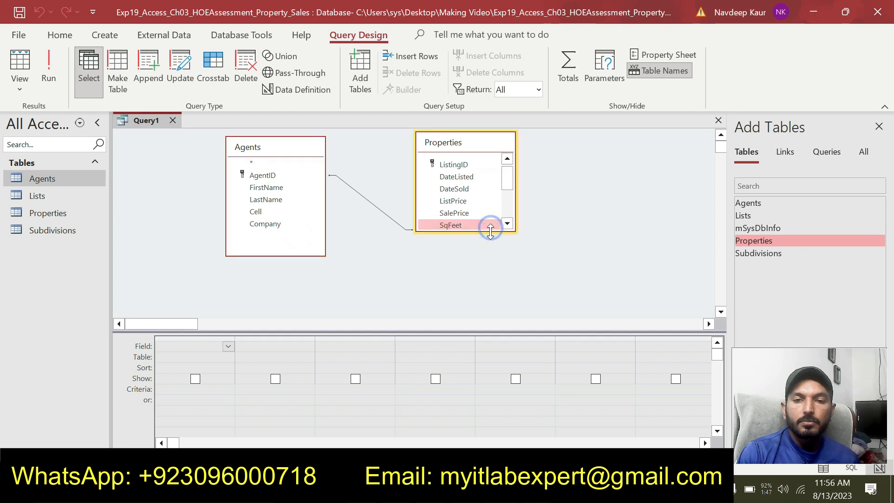
pyautogui.moveTo(494, 231); pyautogui.dragTo(495, 318)
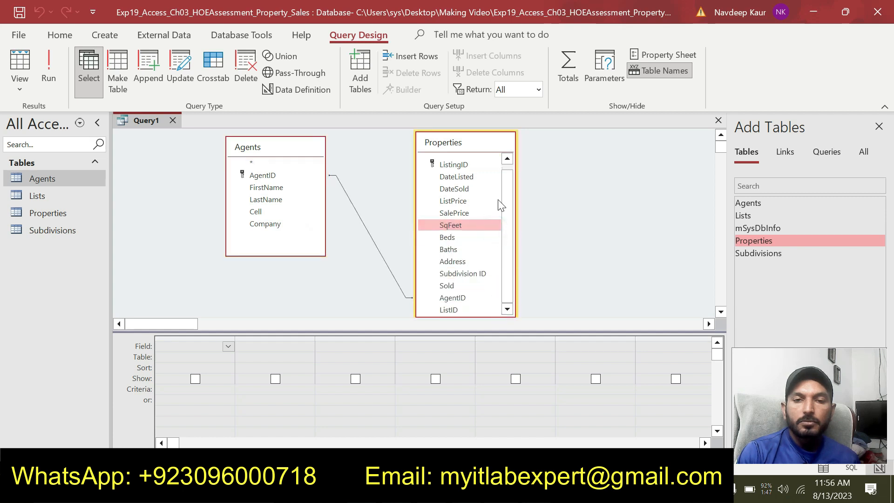
pyautogui.moveTo(487, 139); pyautogui.dragTo(496, 135)
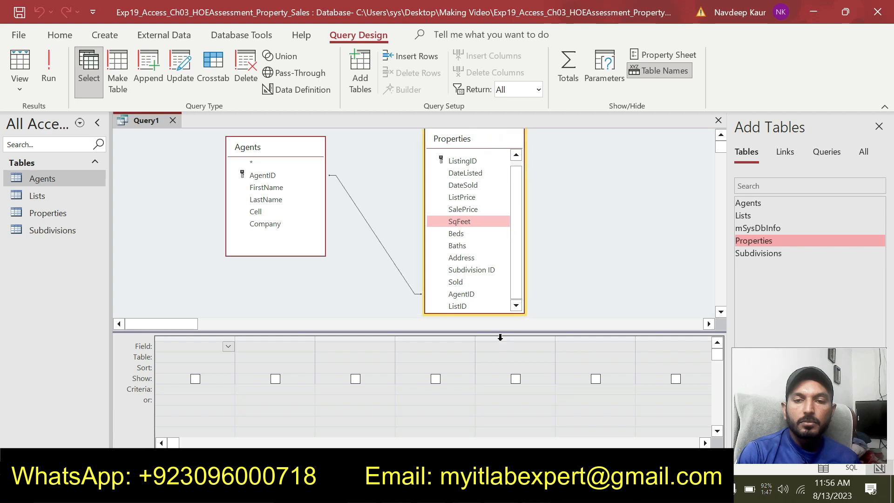
pyautogui.moveTo(499, 335); pyautogui.dragTo(495, 318)
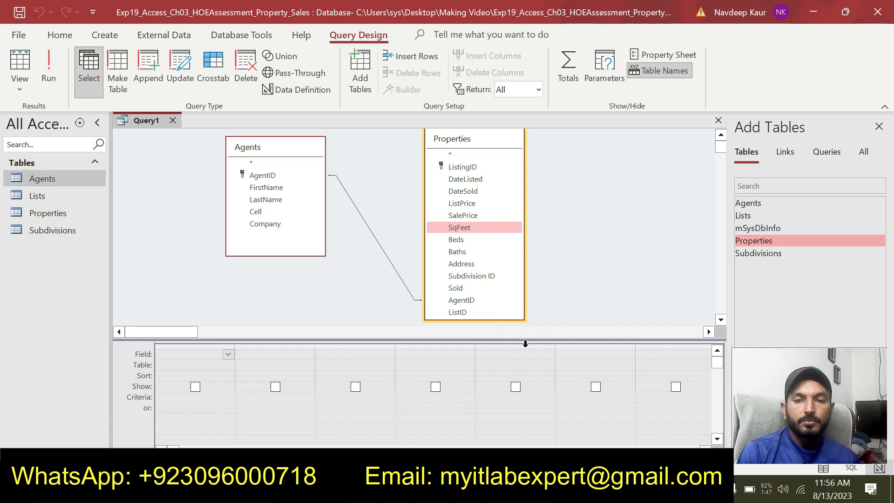
# Check the step 2 instructions in Word and close the Add Tables pane in Access.
pyautogui.hotkey('alt', 'Tab')
pyautogui.scroll(-3, 446, 256)
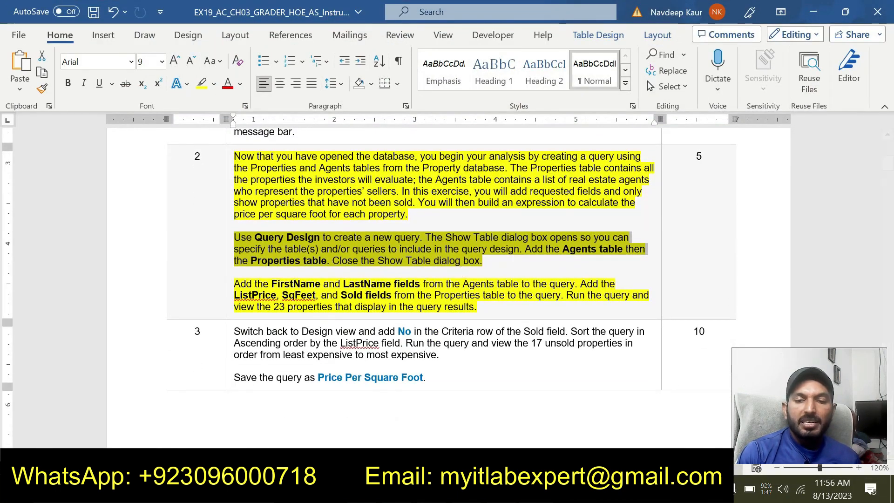
pyautogui.hotkey('alt', 'Tab')
pyautogui.click(879, 124)
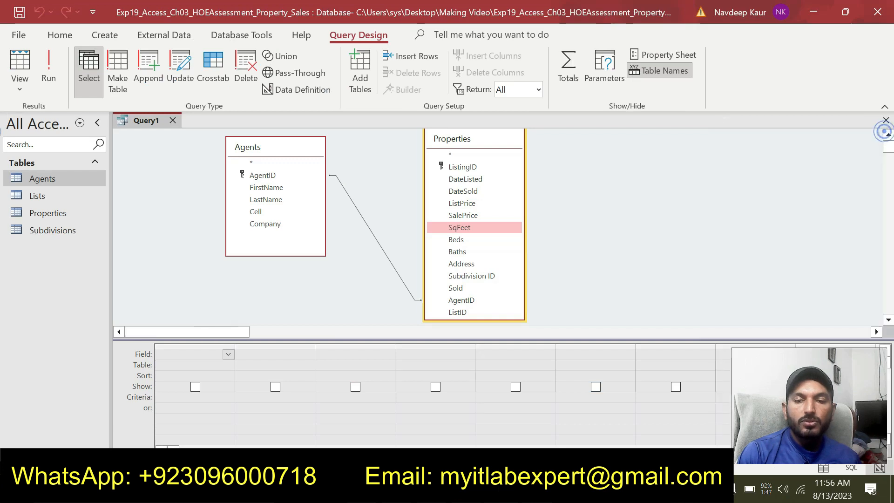
# Read the required Agents fields in the Word instructions, and add FirstName and LastName from Agents to the query grid in Access.
pyautogui.hotkey('alt', 'Tab')
pyautogui.scroll(-1, 447, 279)
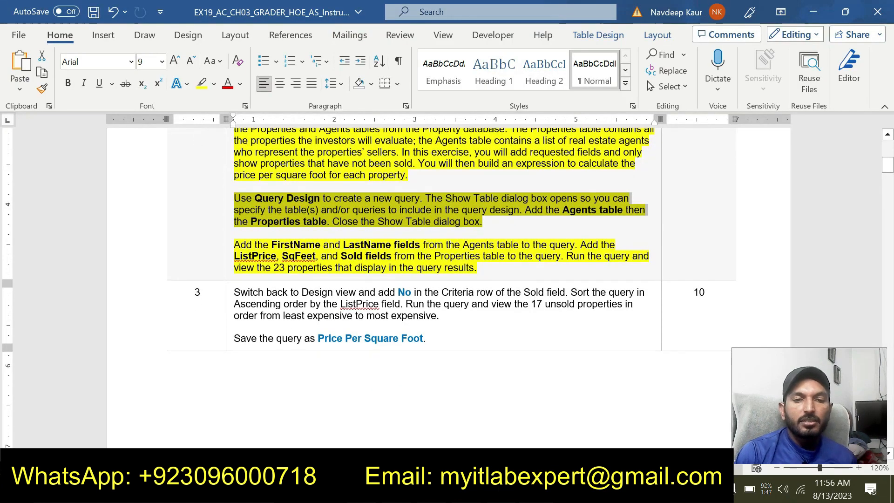
pyautogui.click(336, 267)
pyautogui.moveTo(255, 245); pyautogui.dragTo(576, 245)
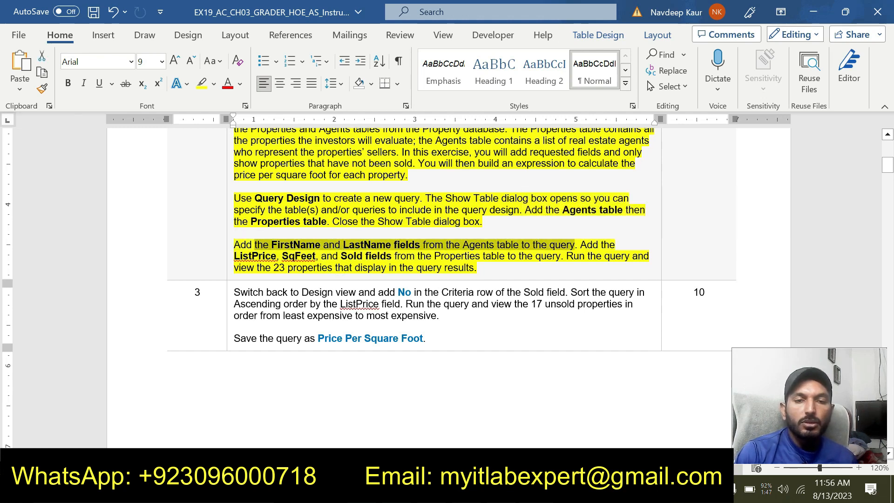
pyautogui.moveTo(234, 245); pyautogui.dragTo(575, 245)
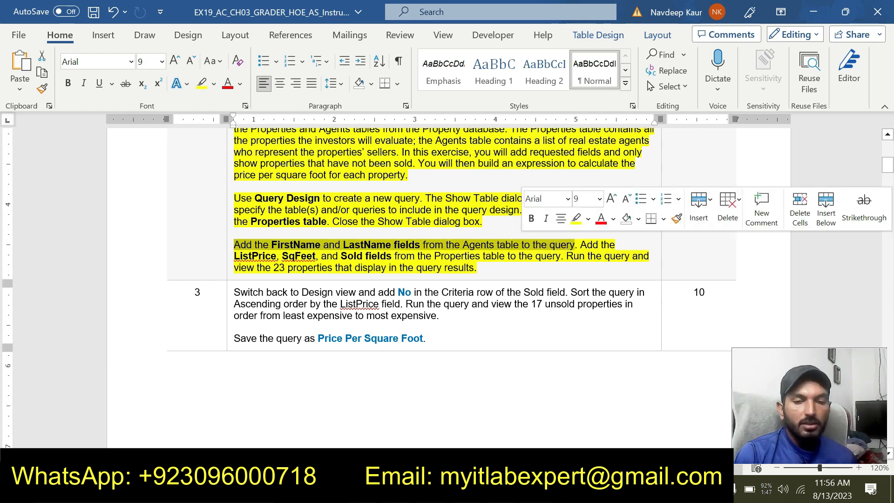
pyautogui.hotkey('alt', 'Tab')
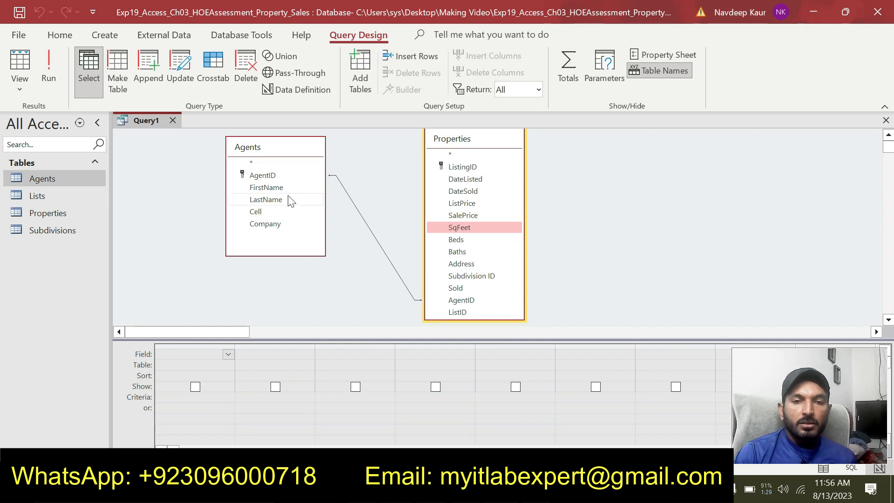
pyautogui.moveTo(279, 189); pyautogui.dragTo(182, 353)
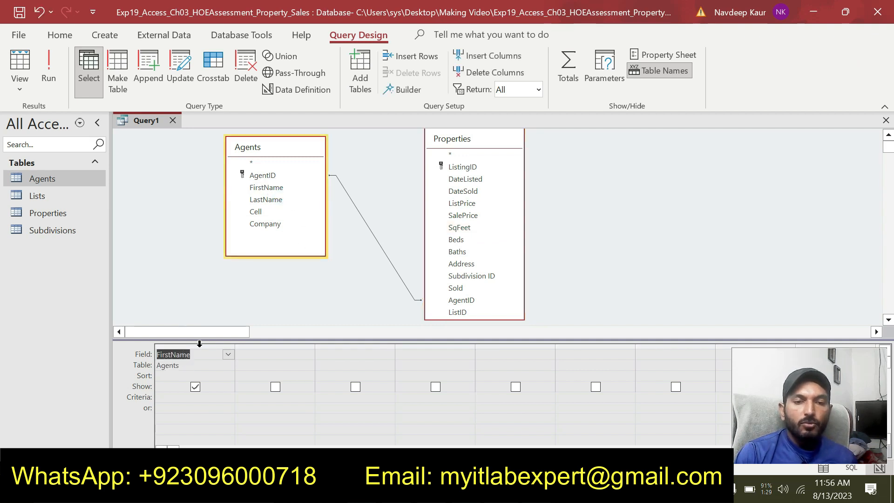
pyautogui.moveTo(278, 201); pyautogui.dragTo(257, 355)
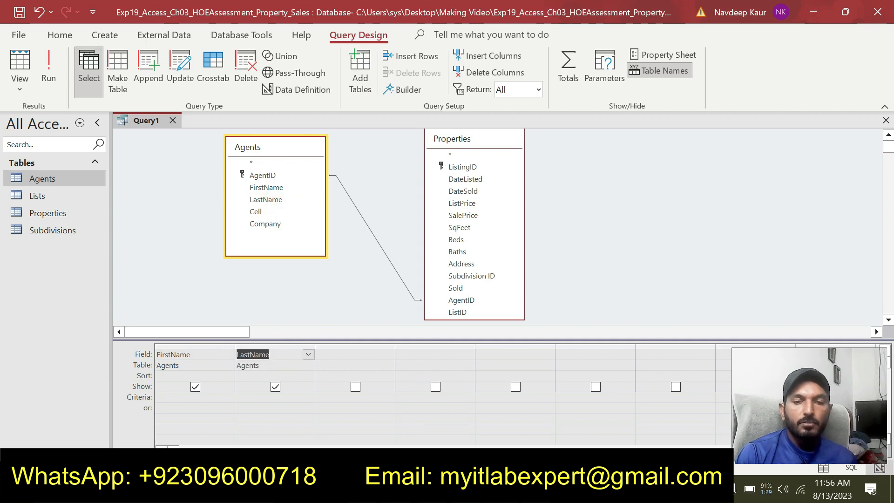
# Read the required Properties fields in Word, and add ListPrice, SqFeet and Sold from Properties to the query grid in Access.
pyautogui.hotkey('alt', 'Tab')
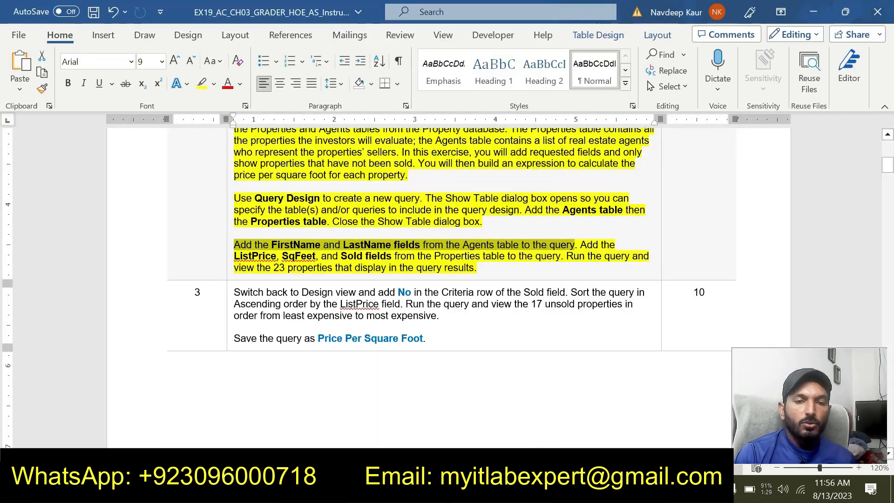
pyautogui.click(398, 257)
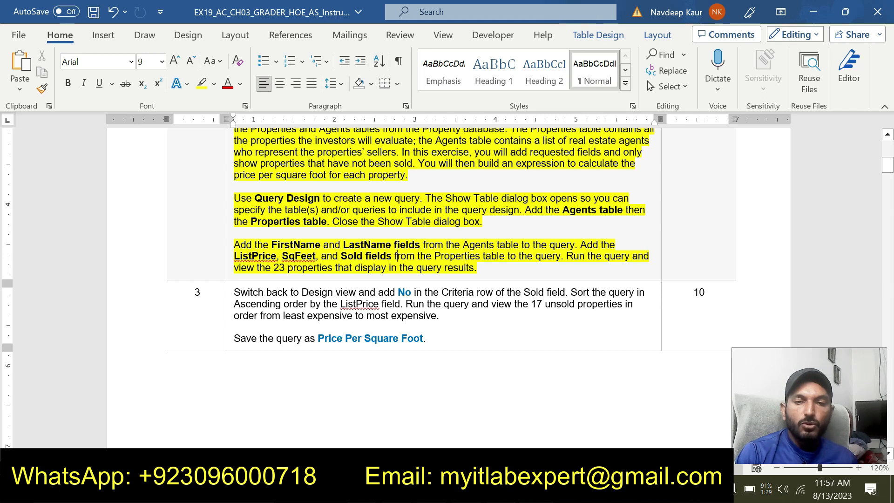
pyautogui.moveTo(580, 245); pyautogui.dragTo(561, 256)
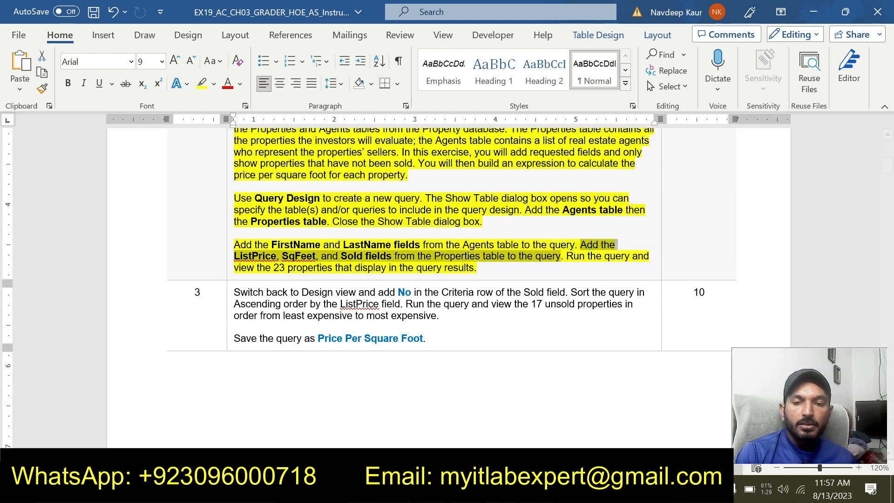
pyautogui.hotkey('alt', 'Tab')
pyautogui.moveTo(462, 203); pyautogui.dragTo(347, 354)
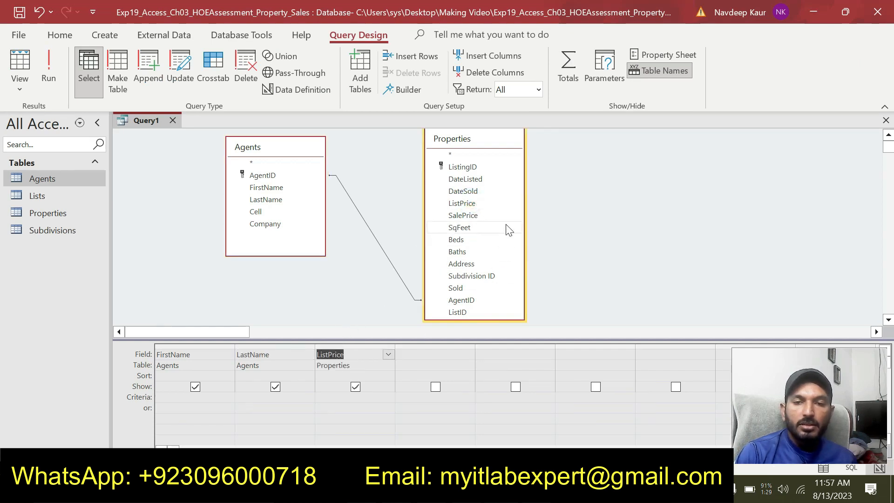
pyautogui.moveTo(456, 227); pyautogui.dragTo(415, 351)
pyautogui.hotkey('alt', 'Tab')
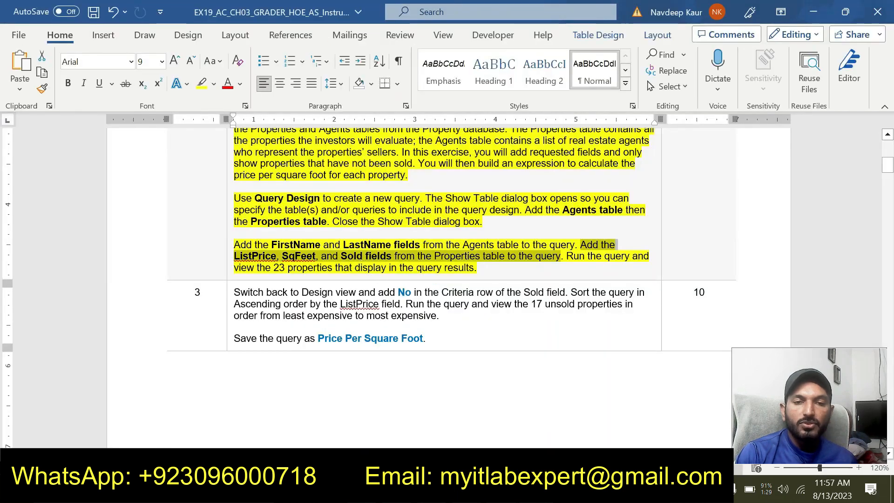
pyautogui.hotkey('alt', 'Tab')
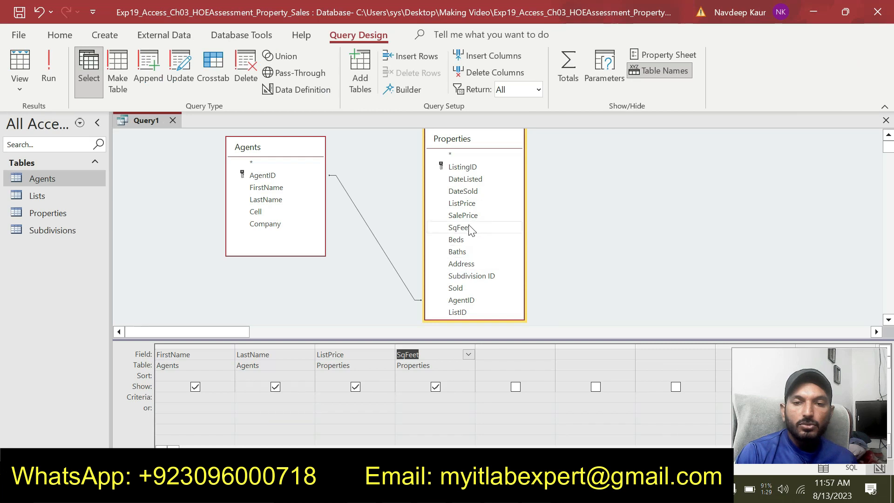
pyautogui.moveTo(471, 288); pyautogui.dragTo(494, 352)
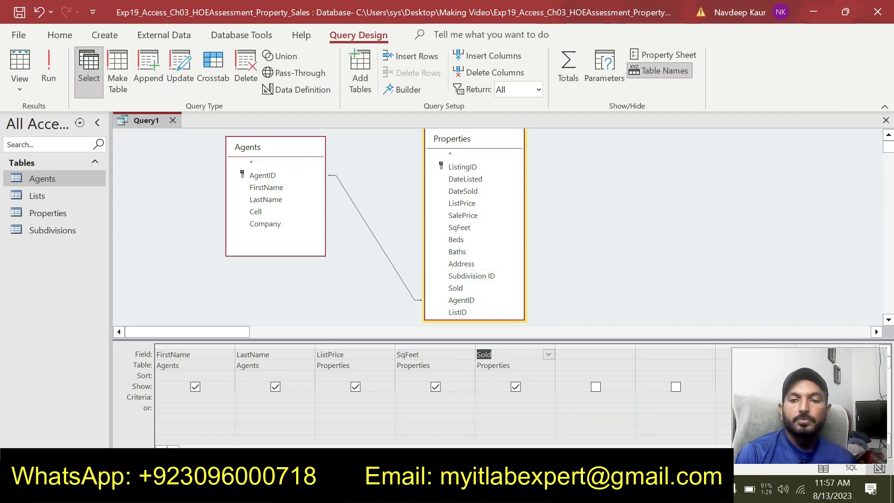
# Read the last sentence of step 2 in Word, and run the query in Access.
pyautogui.hotkey('alt', 'Tab')
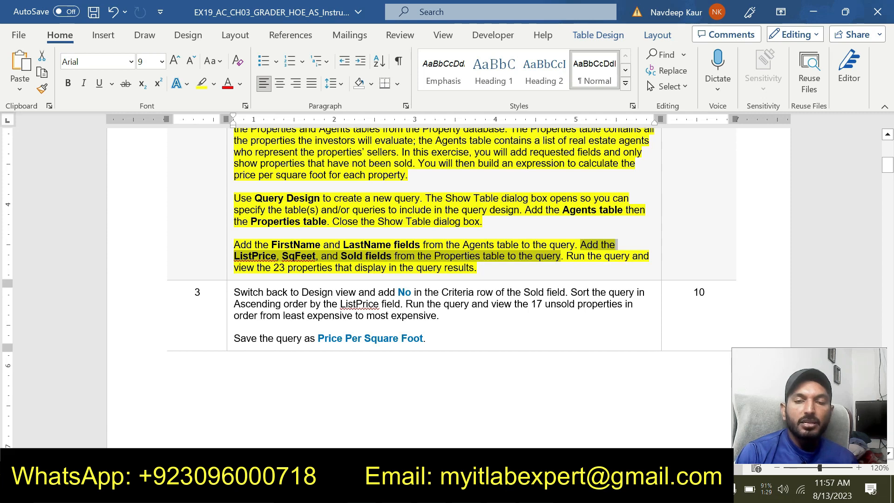
pyautogui.moveTo(477, 268); pyautogui.dragTo(566, 255)
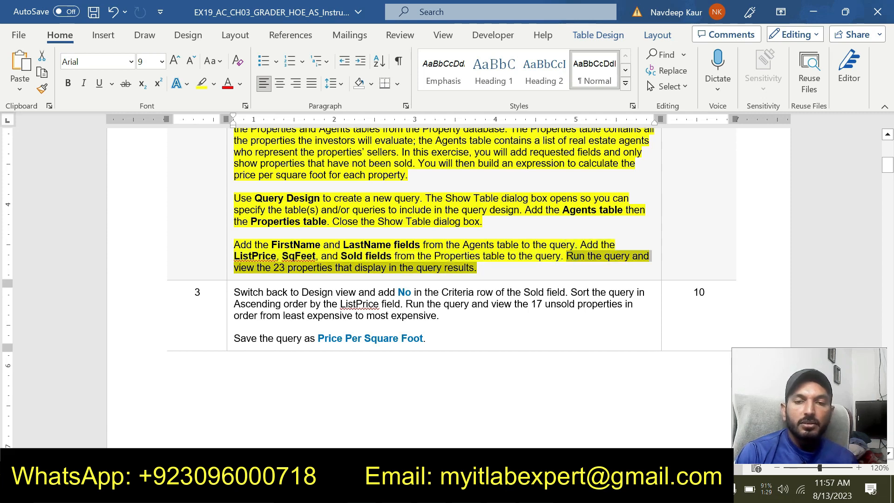
pyautogui.hotkey('alt', 'Tab')
pyautogui.click(58, 66)
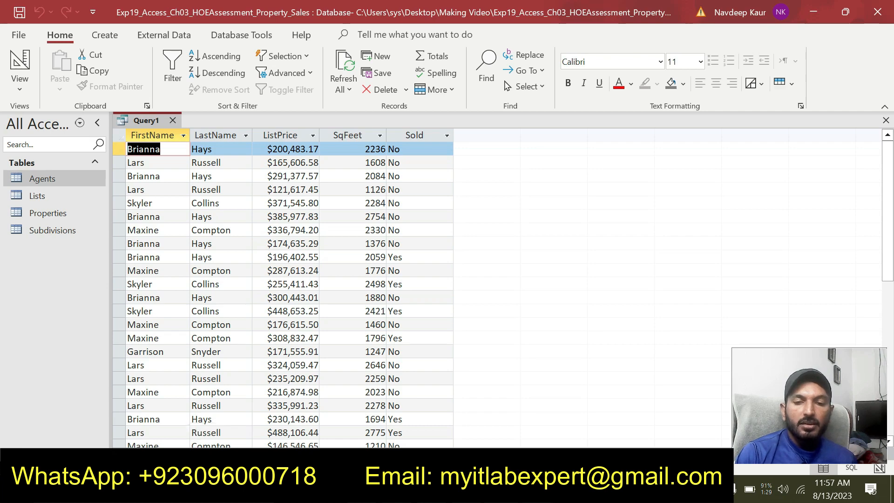
# Switch to Word and remove the yellow highlighting from all of the step 2 instructions.
pyautogui.hotkey('alt', 'Tab')
pyautogui.scroll(2, 486, 349)
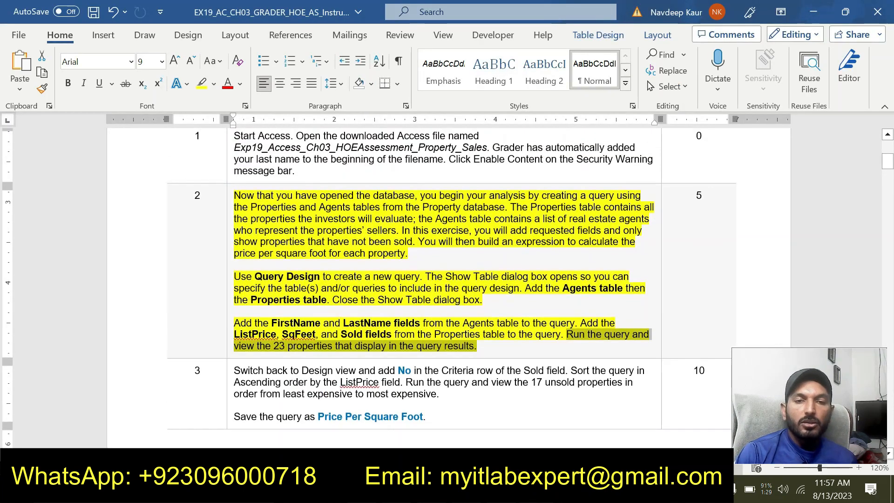
pyautogui.moveTo(486, 349); pyautogui.dragTo(235, 220)
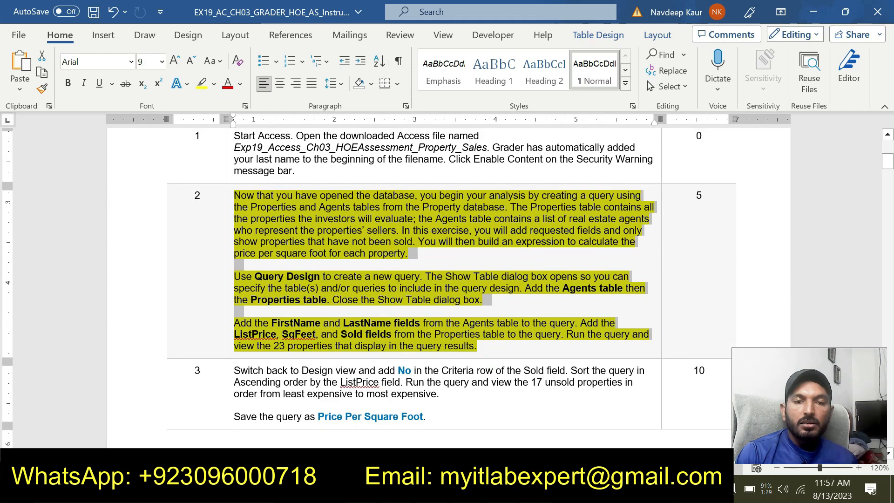
pyautogui.click(293, 175)
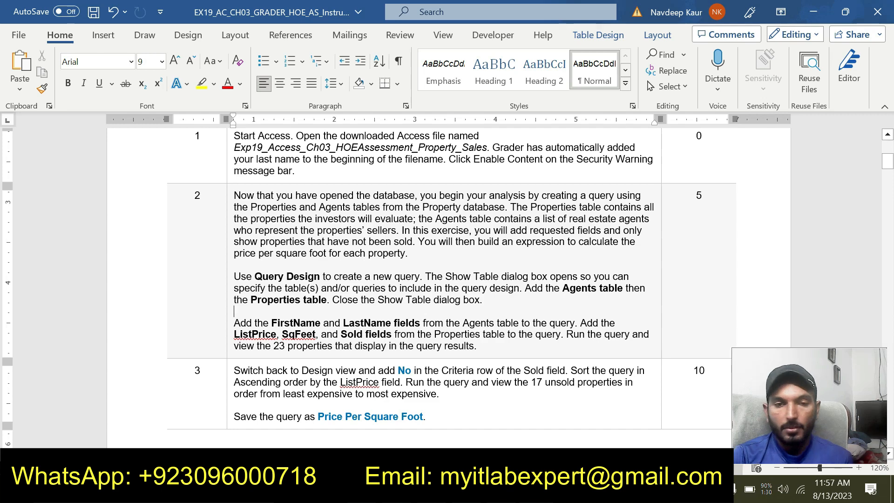
# Highlight all of the step 3 instructions in yellow.
pyautogui.scroll(-1, 447, 279)
pyautogui.moveTo(425, 377); pyautogui.dragTo(234, 331)
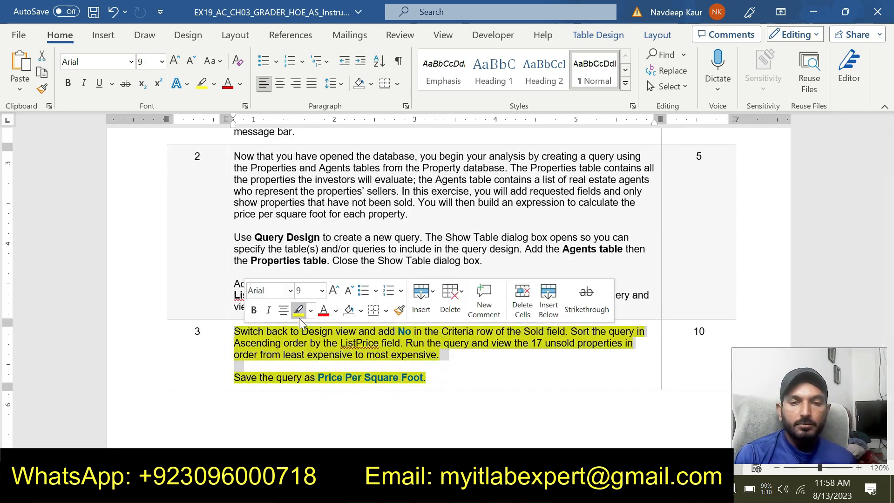
pyautogui.click(299, 311)
pyautogui.click(325, 370)
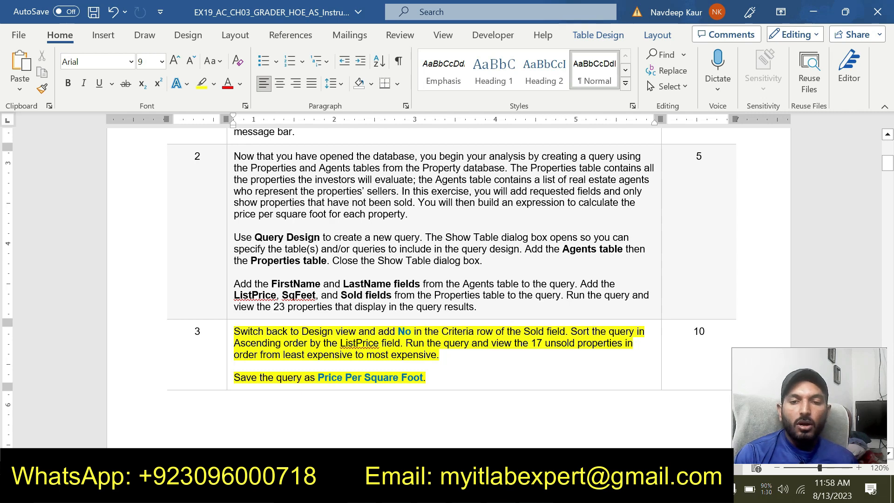
# Read the first sentence of step 3, and switch the query back to Design View in Access.
pyautogui.moveTo(571, 331); pyautogui.dragTo(234, 331)
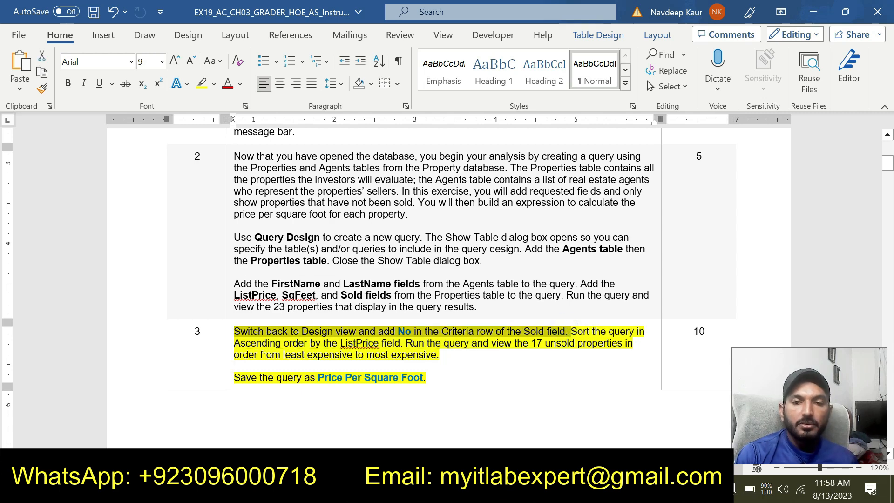
pyautogui.hotkey('alt', 'Tab')
pyautogui.rightClick(142, 120)
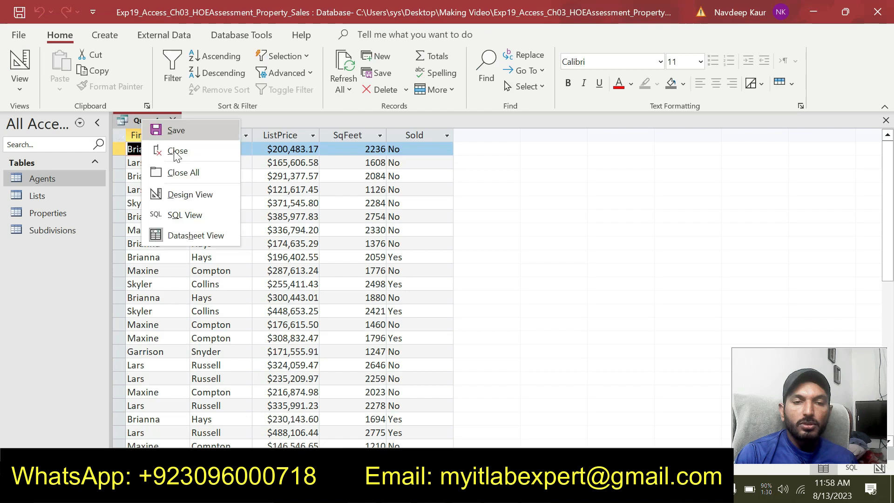
pyautogui.click(190, 194)
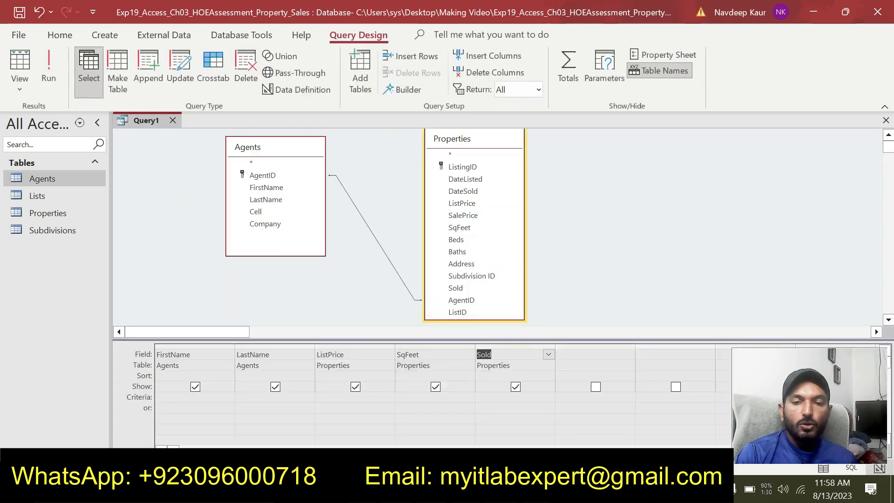
# Try to enter No as the criterion for the Sold field in the query grid.
pyautogui.click(493, 396)
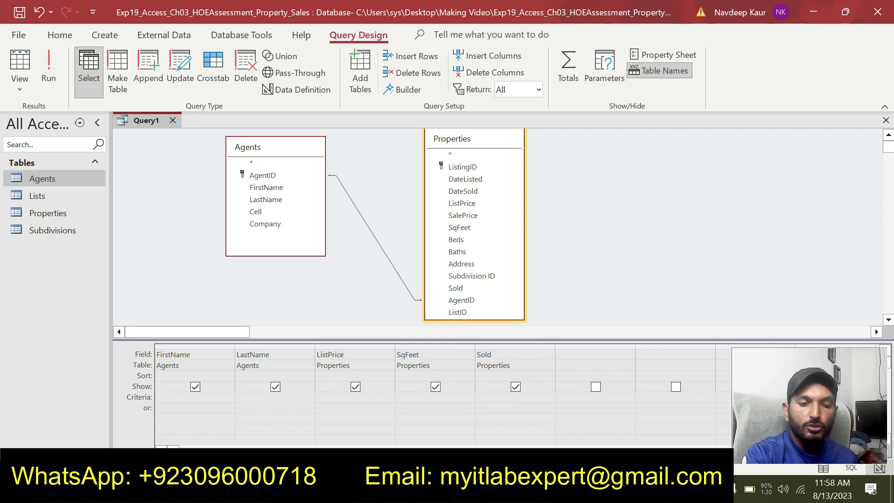
pyautogui.write('Now(')
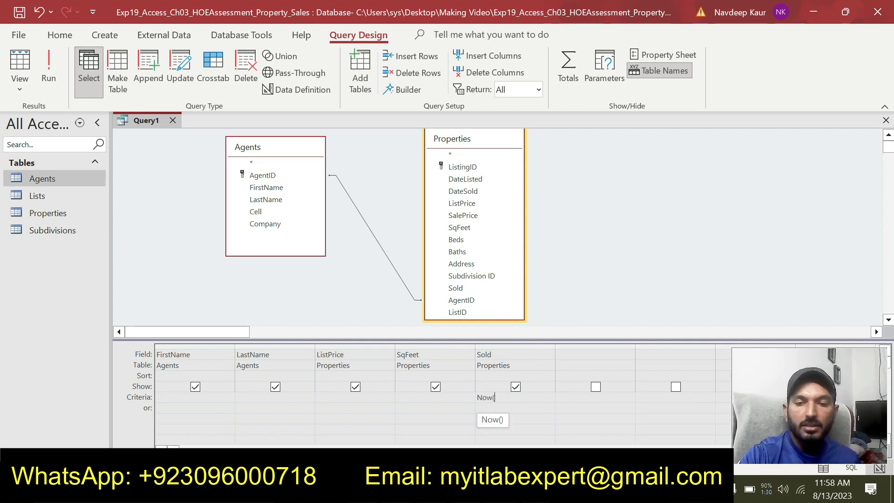
pyautogui.press('BackSpace')
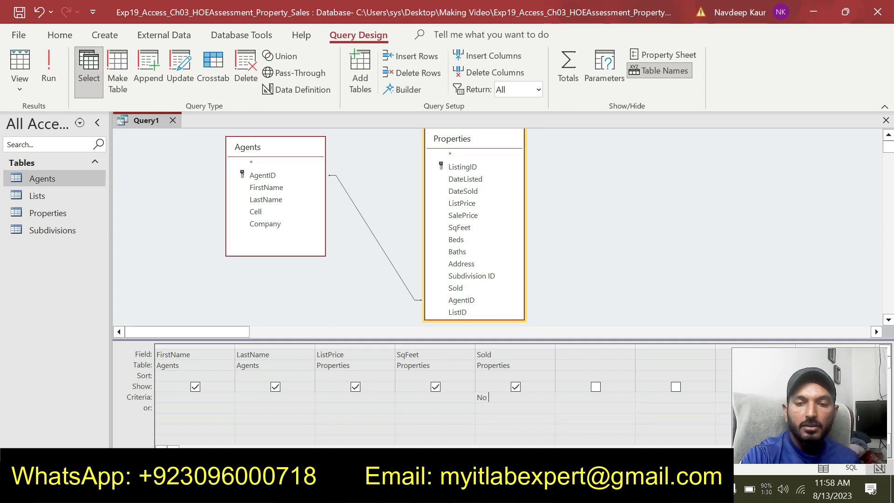
pyautogui.click(569, 412)
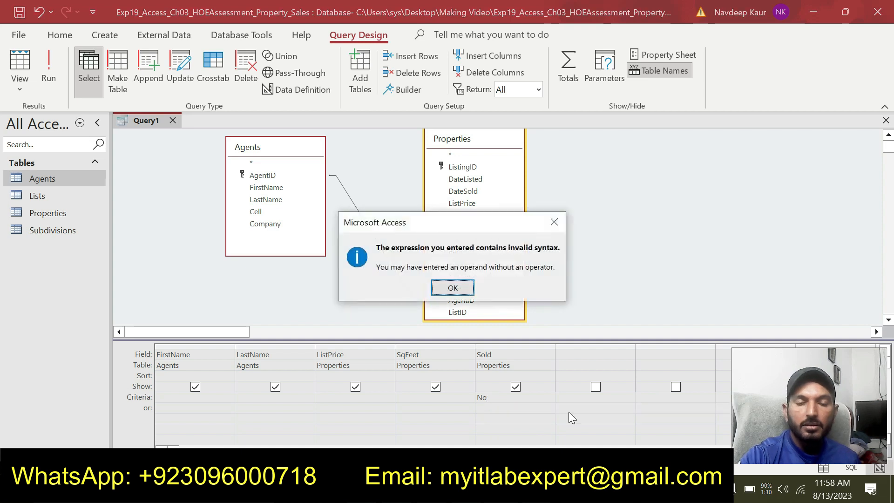
pyautogui.click(451, 286)
pyautogui.click(499, 392)
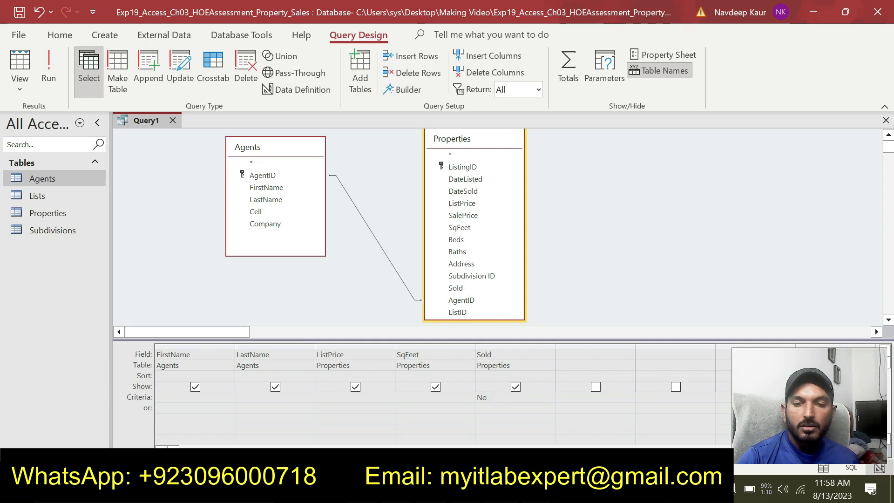
# Check the step 3 instructions in Word and try to re-enter No as the Sold field's criterion in Access.
pyautogui.hotkey('alt', 'Tab')
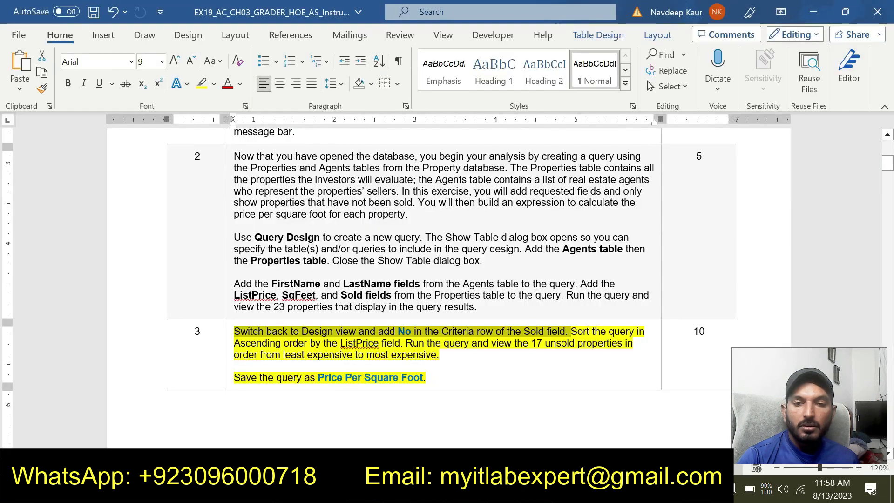
pyautogui.hotkey('alt', 'Tab')
pyautogui.click(501, 394)
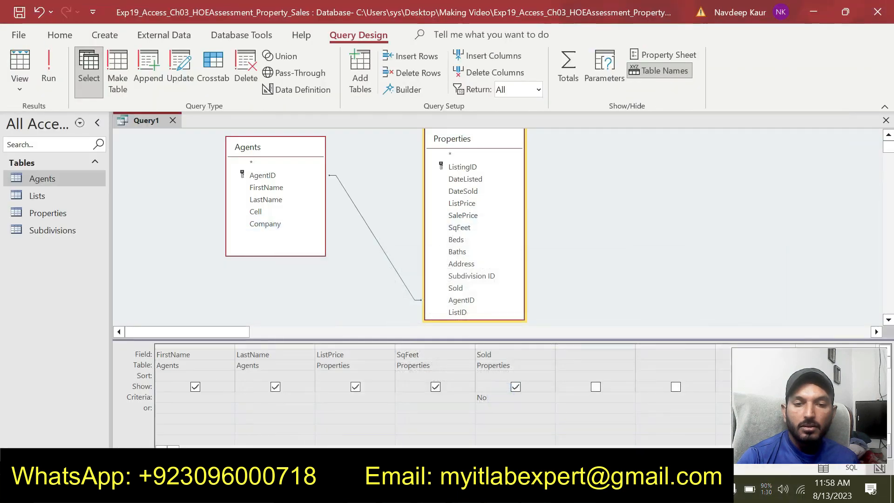
pyautogui.press('BackSpace')
pyautogui.write('o')
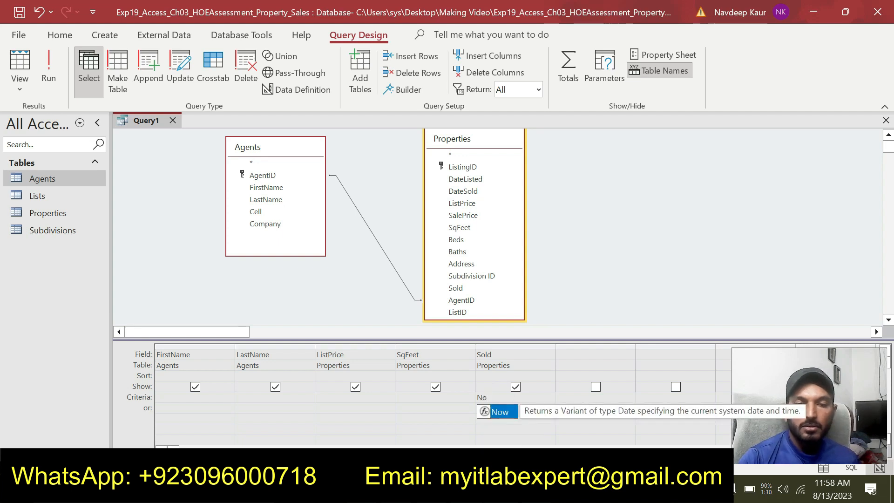
pyautogui.click(409, 400)
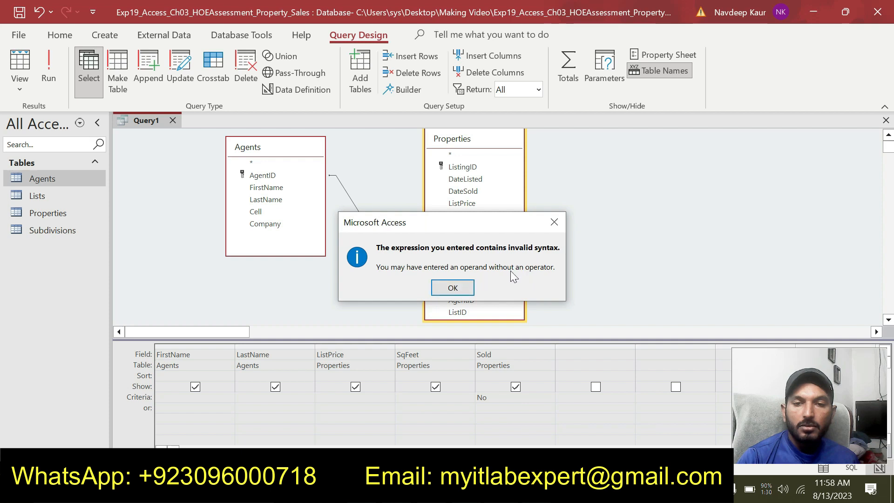
pyautogui.click(441, 288)
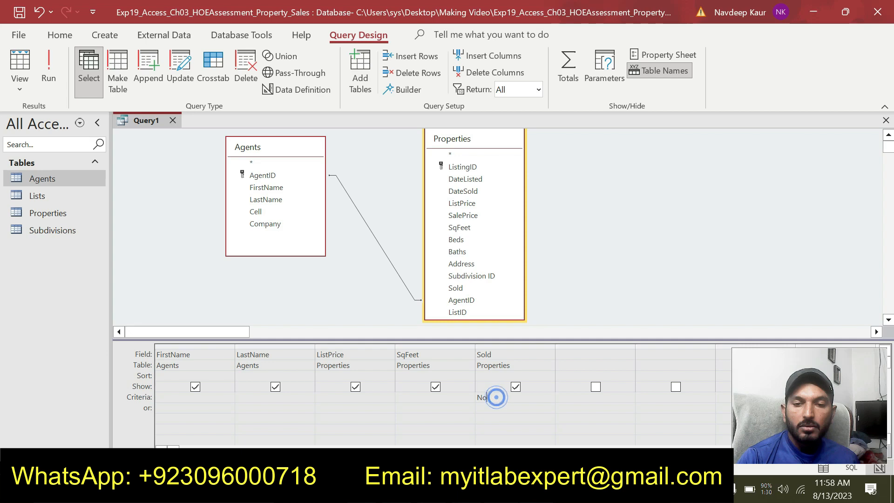
# Recheck step 3 in Word and replace the Sold field's criterion with "No" in the Access query grid.
pyautogui.hotkey('alt', 'Tab')
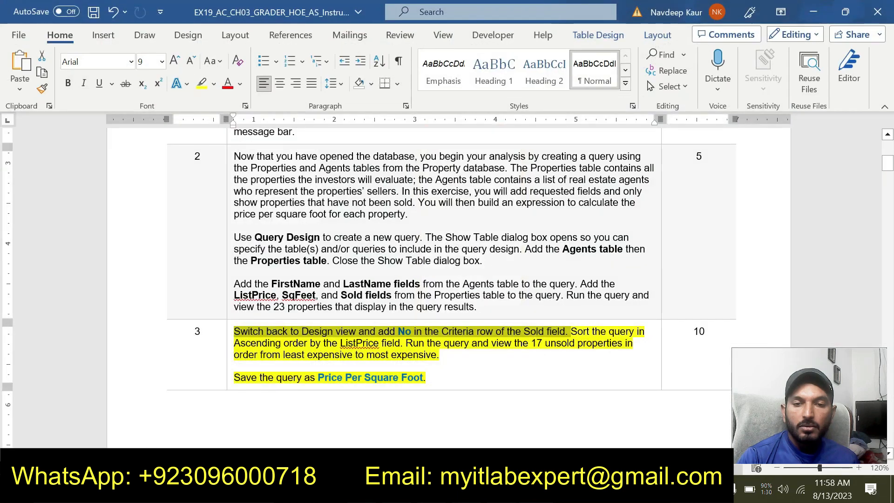
pyautogui.hotkey('alt', 'Tab')
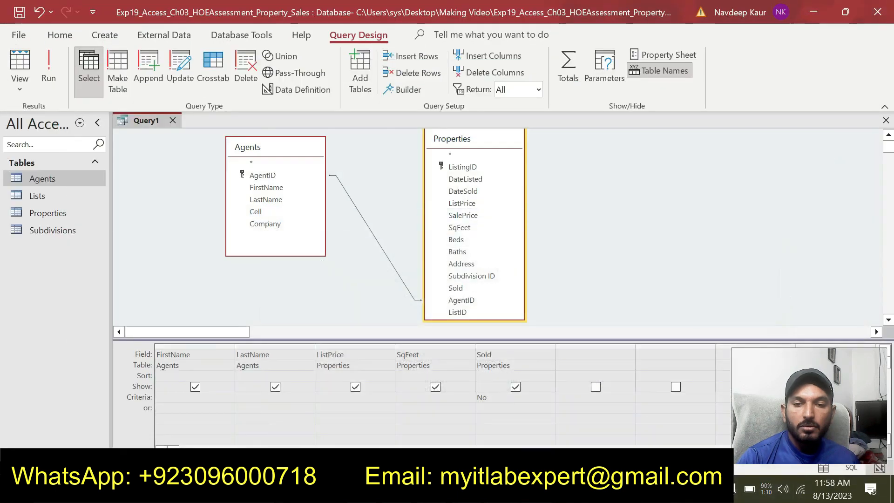
pyautogui.doubleClick(494, 398)
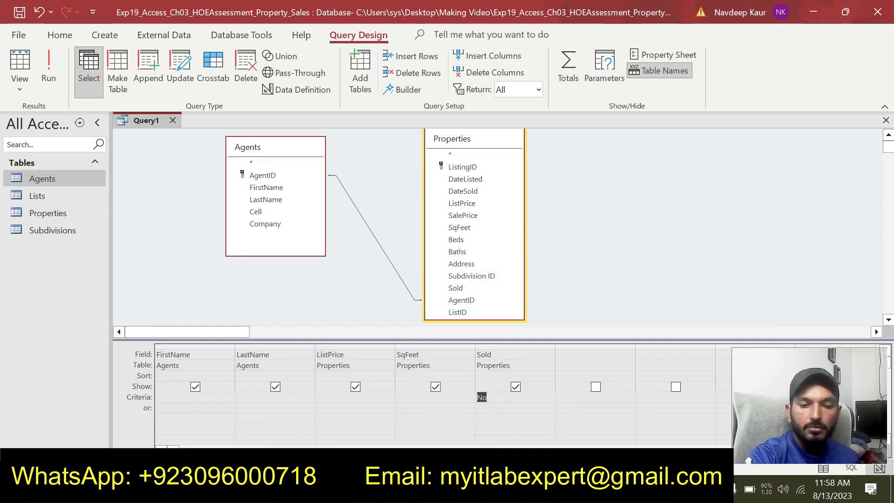
pyautogui.write('NO')
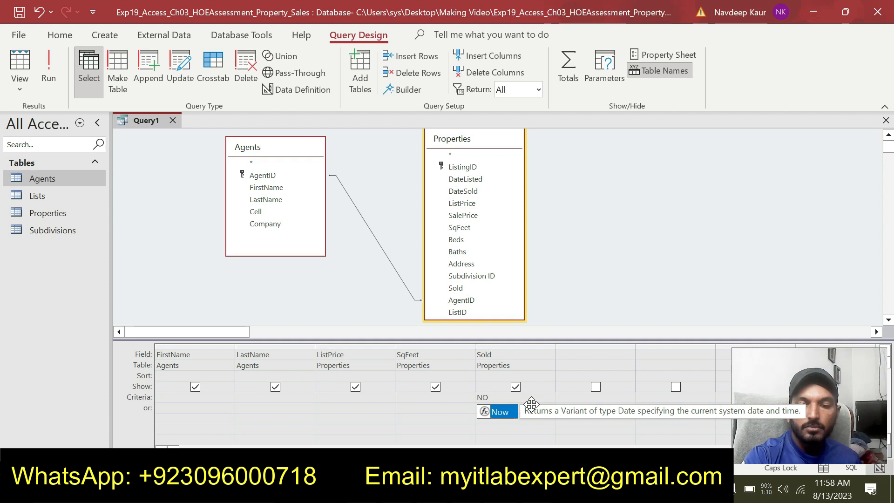
pyautogui.click(529, 413)
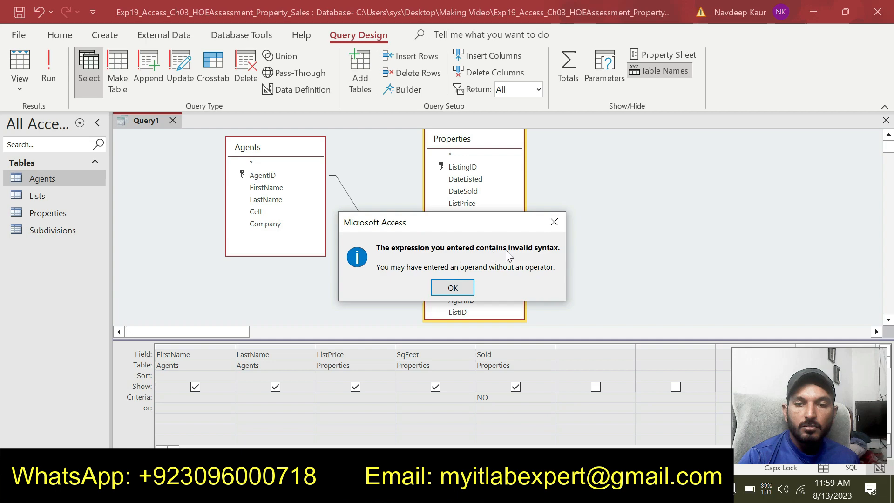
pyautogui.click(452, 288)
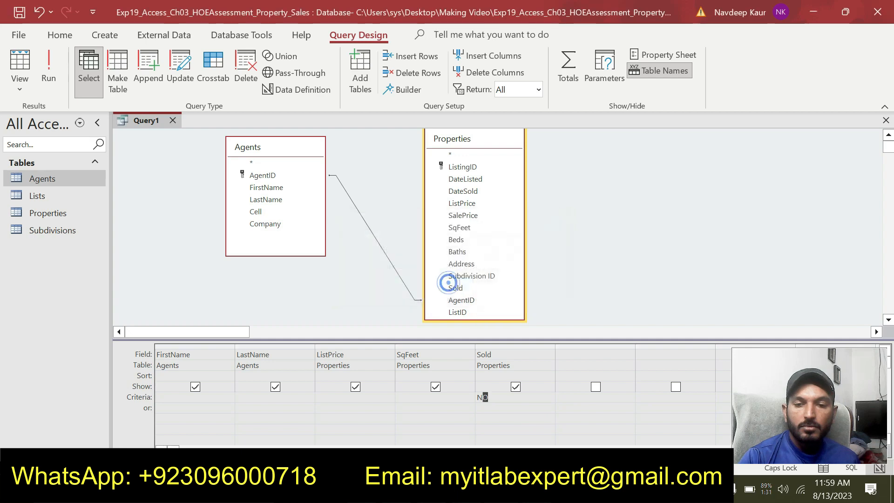
# Check the sorting instruction in Word, and sort the Access query by the ListPrice field in ascending order.
pyautogui.hotkey('alt', 'Tab')
pyautogui.click(441, 355)
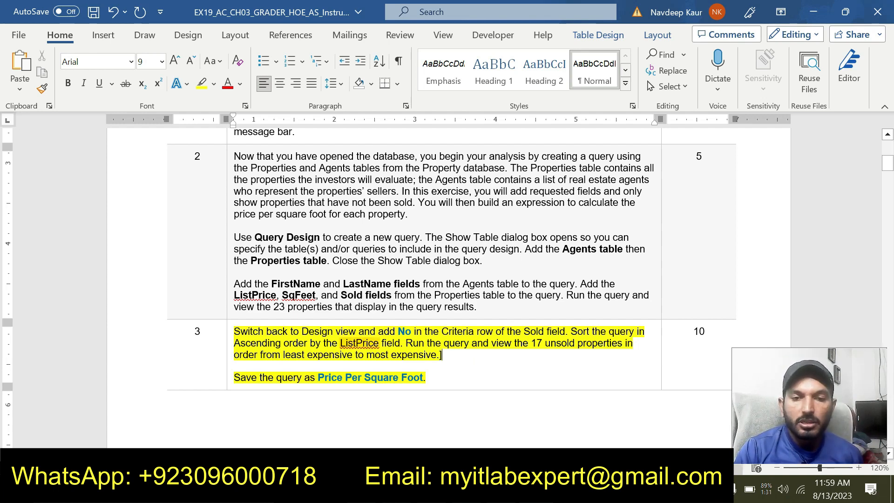
pyautogui.hotkey('alt', 'Tab')
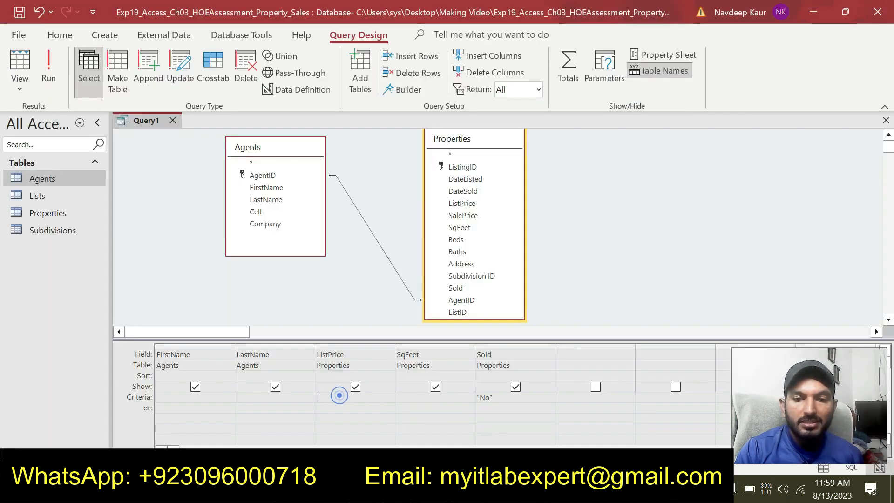
pyautogui.click(331, 376)
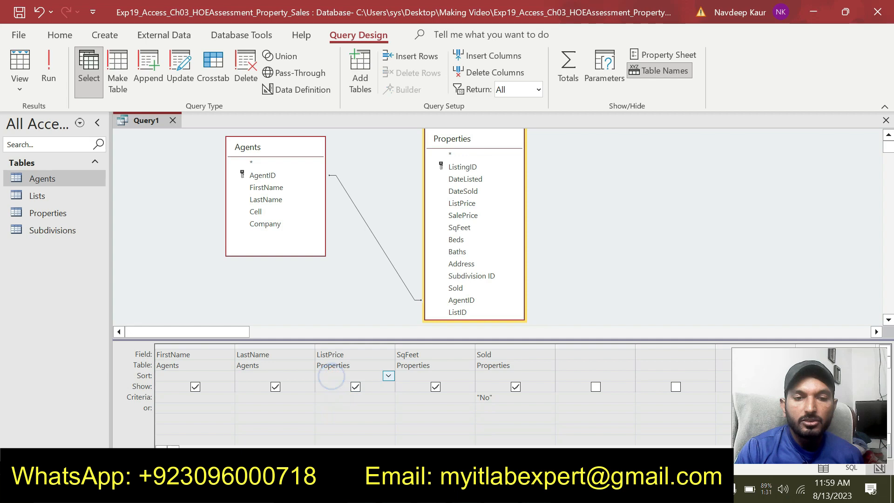
pyautogui.click(388, 376)
pyautogui.click(354, 384)
# Read the step 3 instruction about viewing the unsold properties in Word, and run the query in Access.
pyautogui.hotkey('alt', 'Tab')
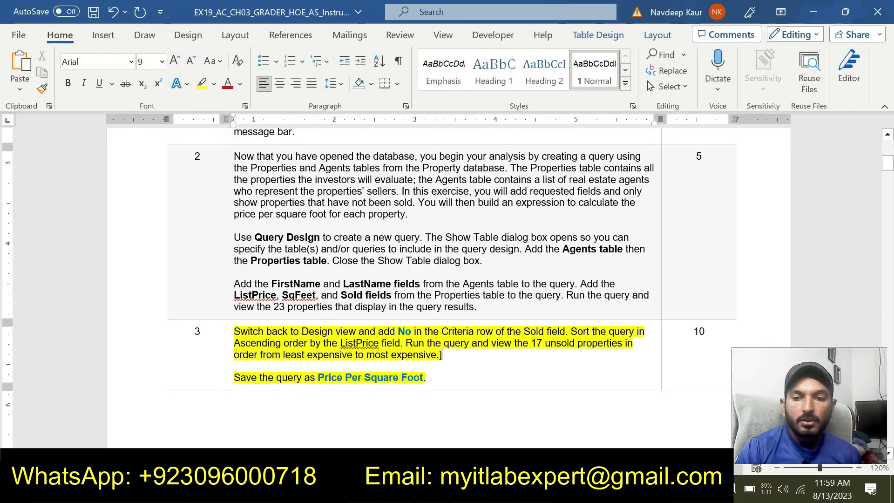
pyautogui.moveTo(406, 343); pyautogui.dragTo(437, 355)
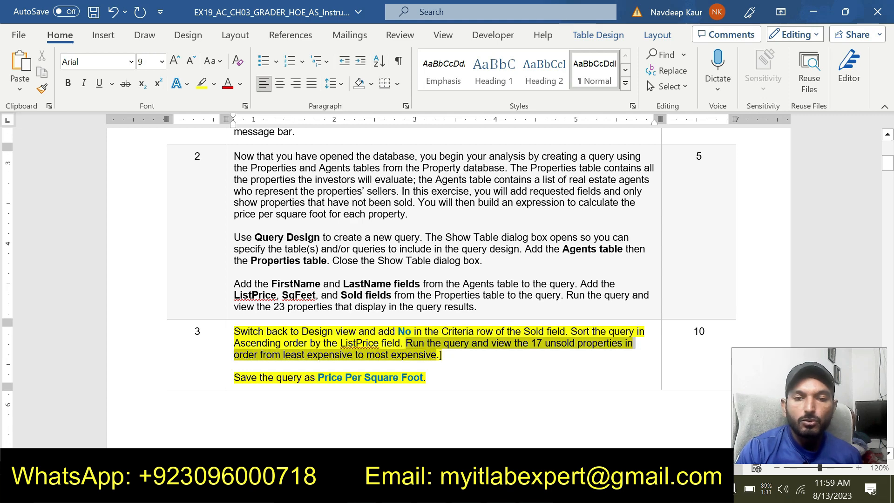
pyautogui.click(260, 489)
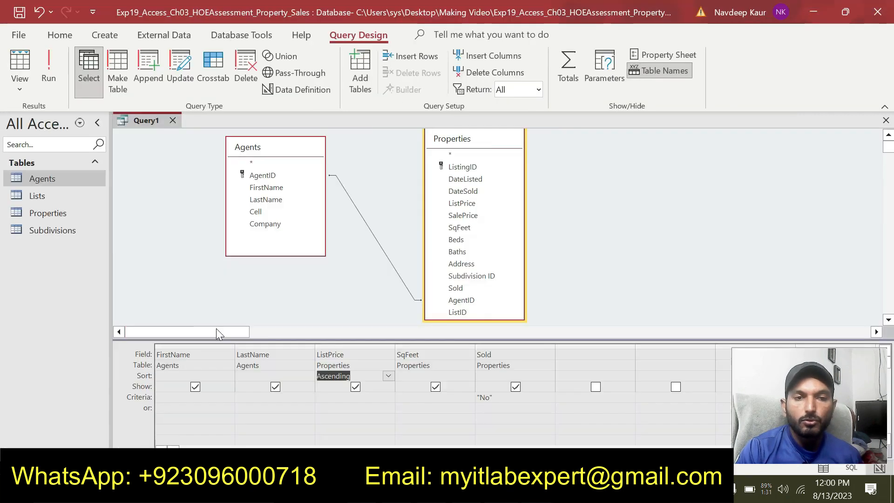
pyautogui.click(51, 69)
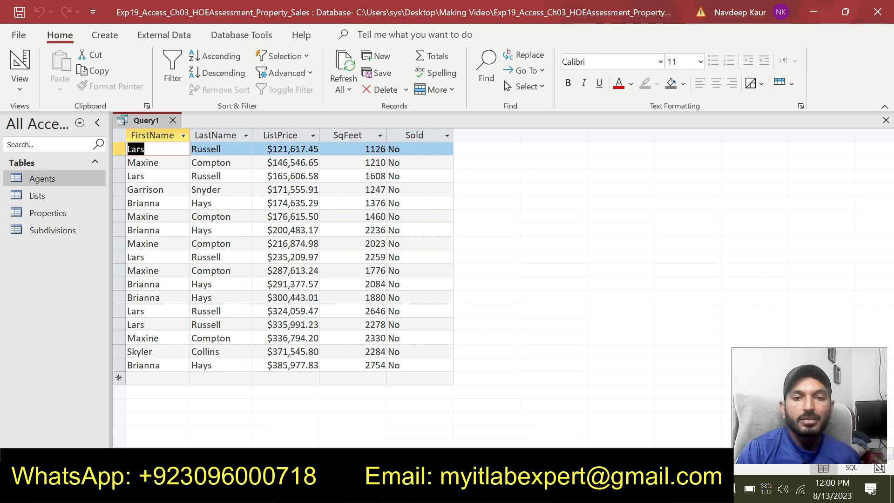
# Check the required query name in Word and save the Access query as Price Per Square Foot.
pyautogui.hotkey('alt', 'Tab')
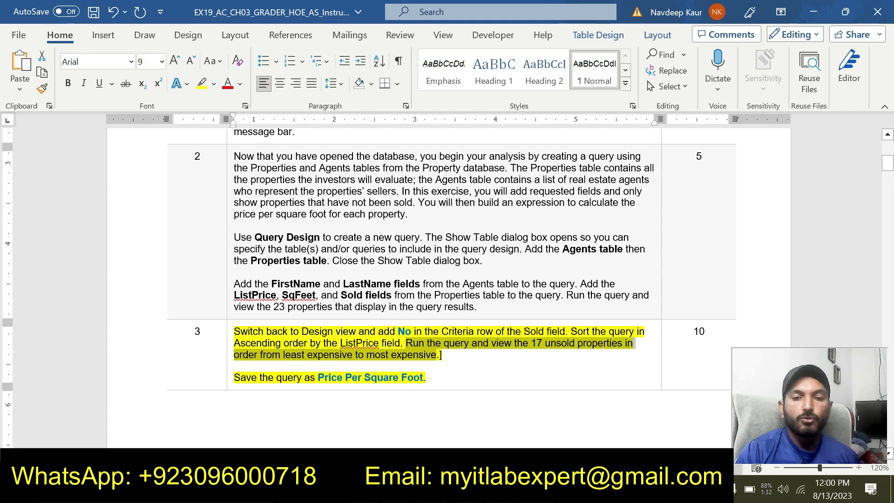
pyautogui.hotkey('alt', 'Tab')
pyautogui.rightClick(148, 120)
pyautogui.click(173, 131)
pyautogui.write('Price P')
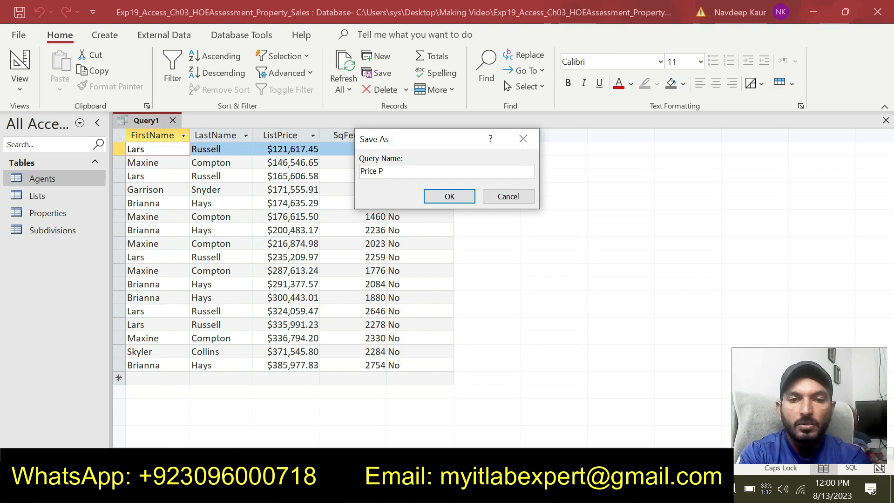
pyautogui.write('er Square F')
pyautogui.press('capslock')
pyautogui.write('pp')
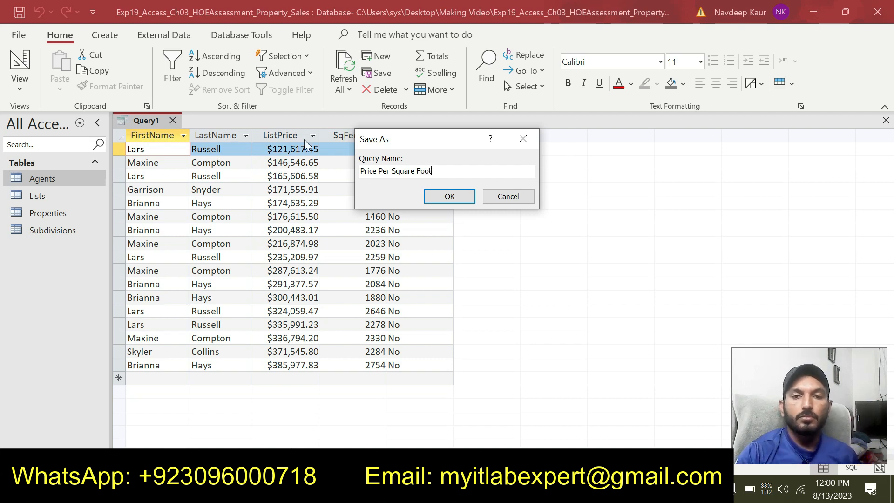
pyautogui.click(428, 195)
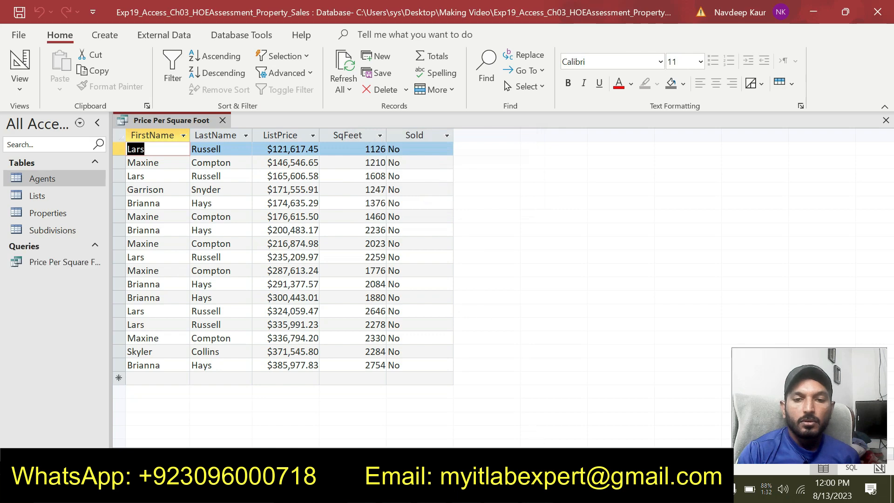
# Switch to Word and remove the yellow highlighting from all of the step 3 instructions.
pyautogui.click(533, 488)
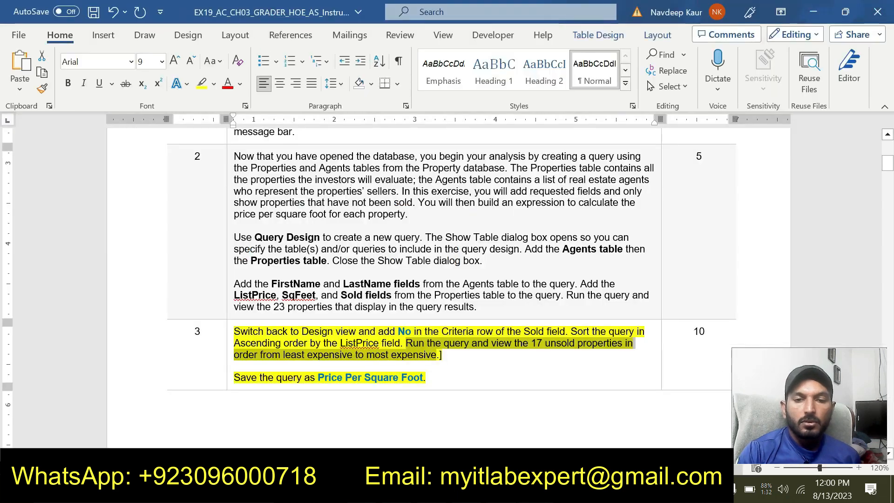
pyautogui.click(534, 489)
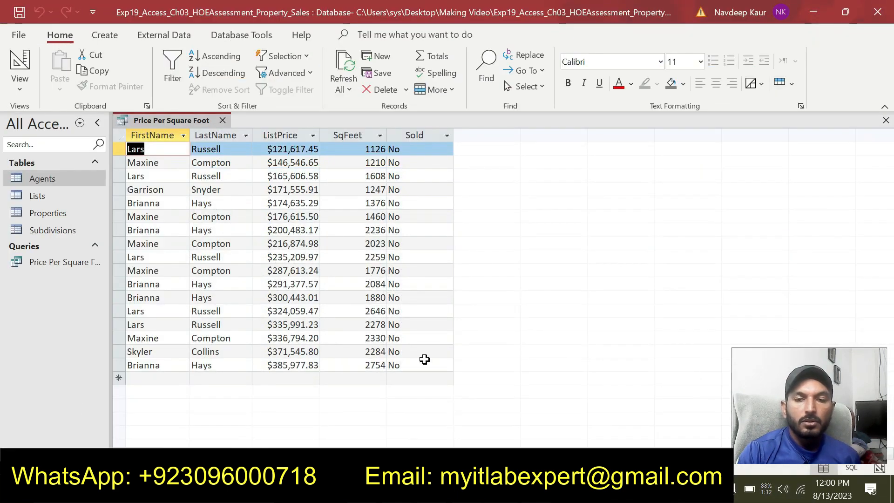
pyautogui.click(533, 488)
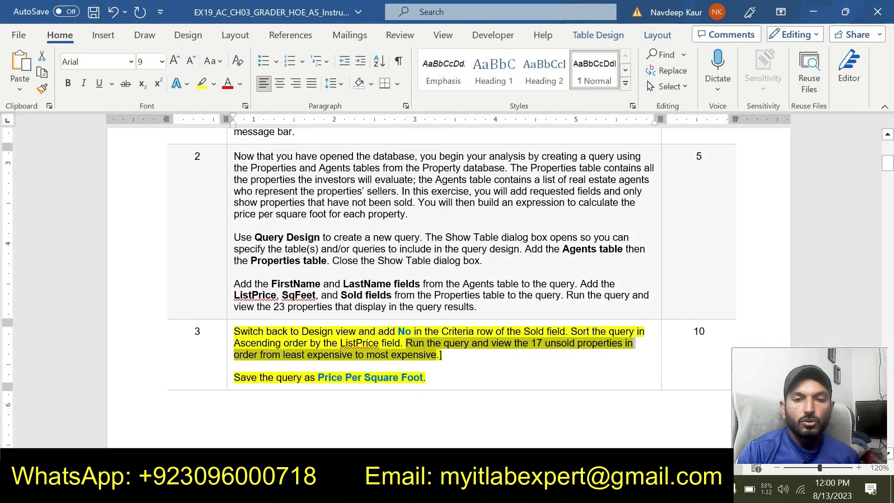
pyautogui.moveTo(283, 354); pyautogui.dragTo(235, 332)
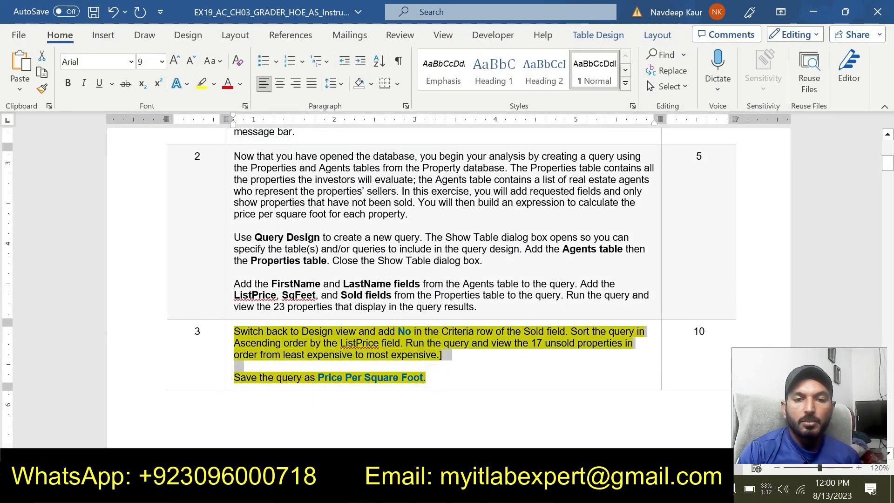
pyautogui.click(297, 314)
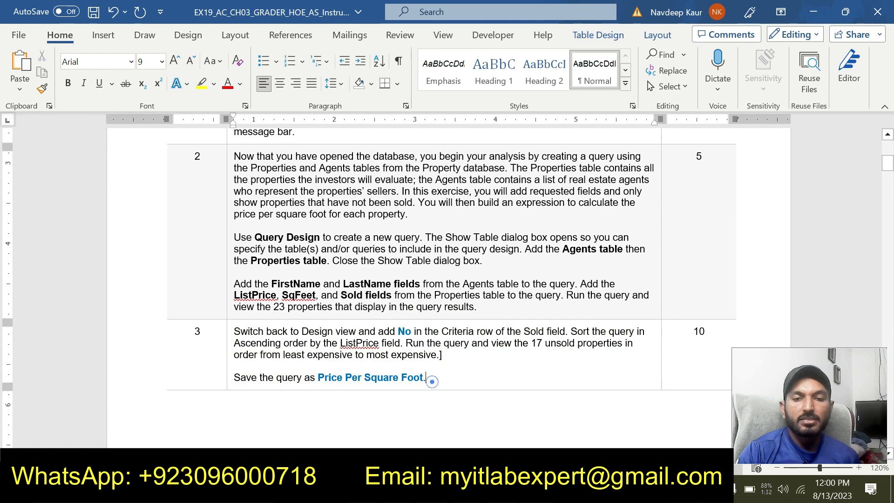
# Highlight the first paragraph of the step 4 instructions in yellow and read it.
pyautogui.scroll(-15, 431, 375)
pyautogui.scroll(1, 430, 288)
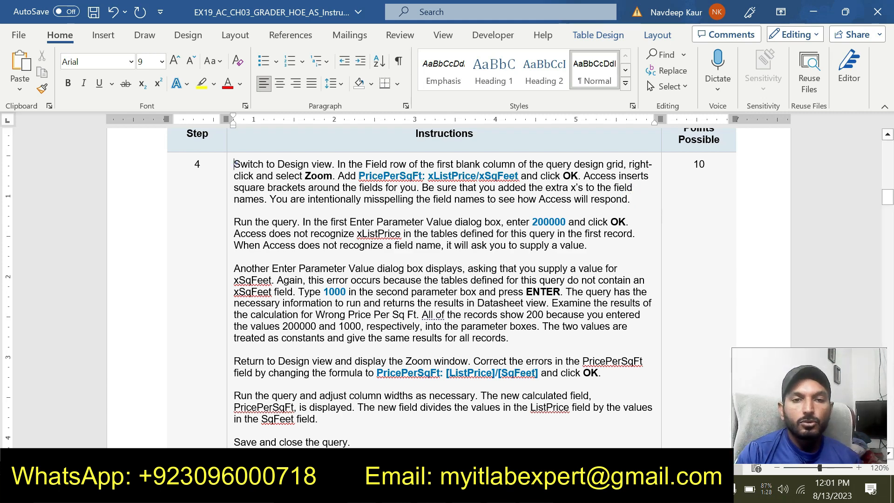
pyautogui.moveTo(234, 164); pyautogui.dragTo(628, 199)
pyautogui.click(576, 179)
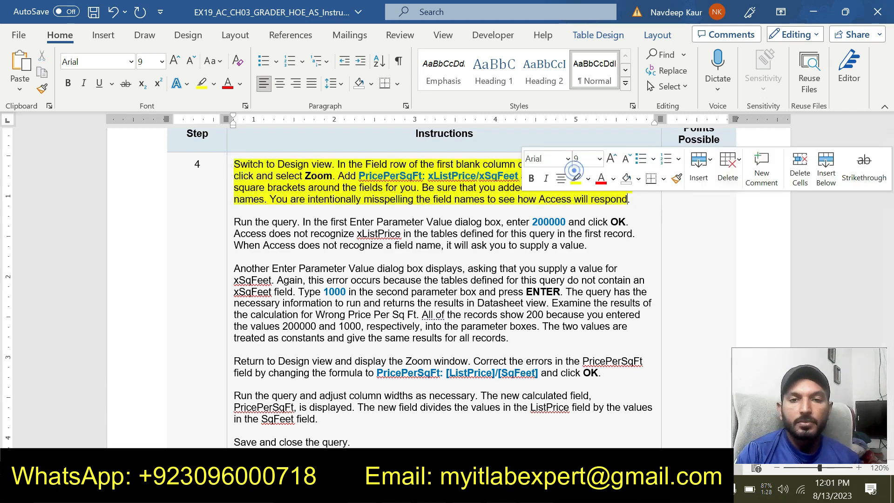
pyautogui.click(281, 187)
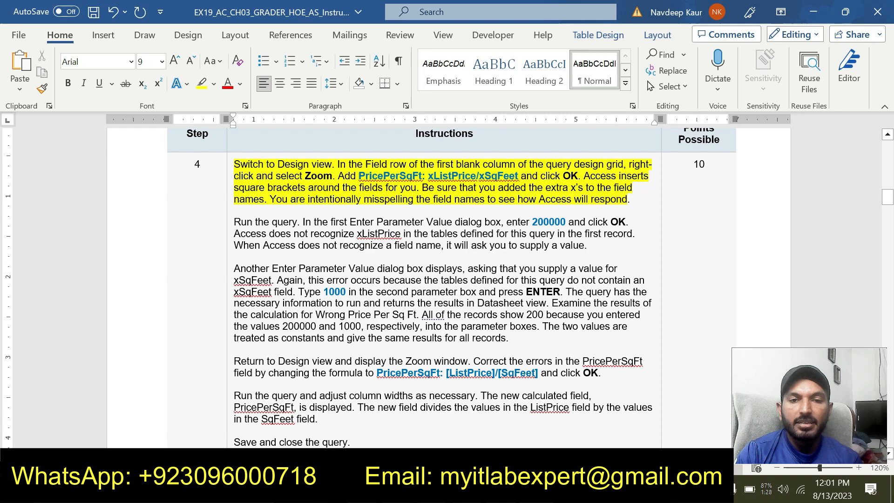
pyautogui.scroll(3, 447, 279)
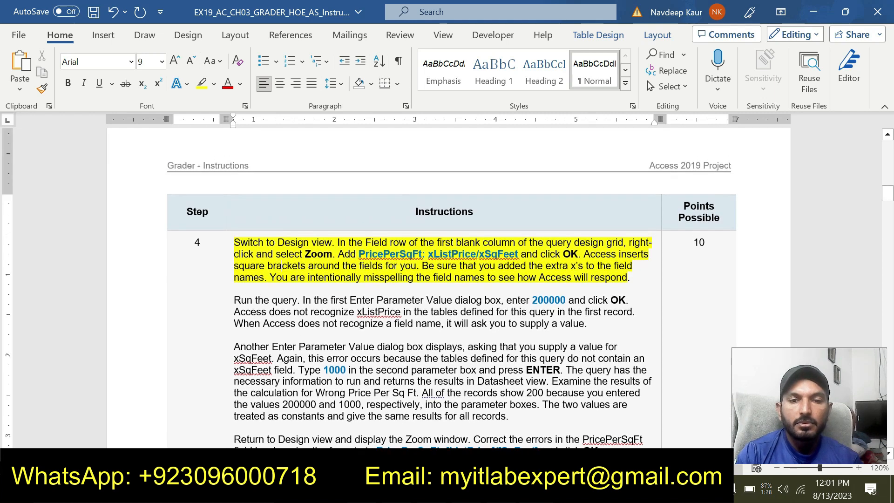
pyautogui.scroll(15, 564, 255)
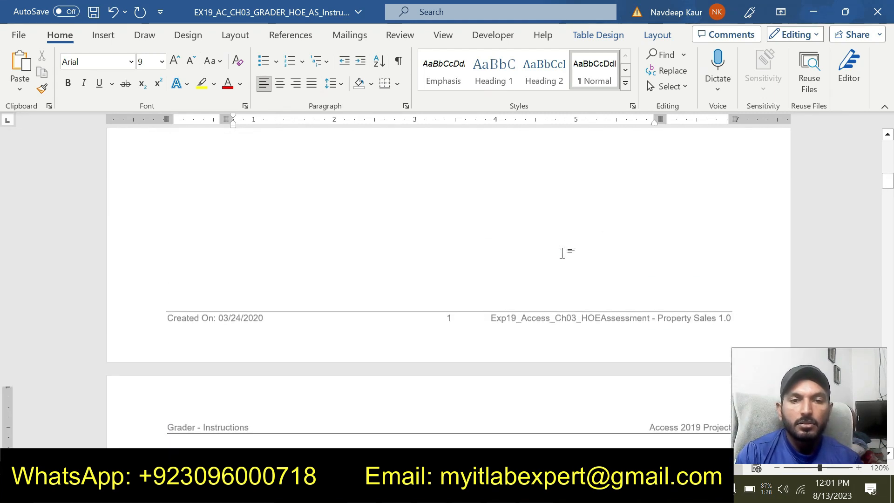
pyautogui.scroll(-15, 561, 259)
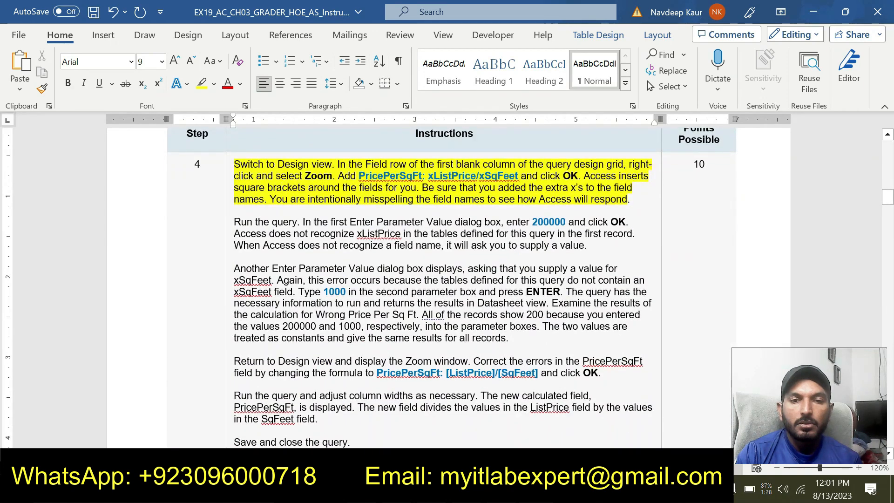
# Switch to Access, show the Price Per Square Foot query in Design view and open the Zoom window for the first blank Field cell.
pyautogui.hotkey('alt', 'Tab')
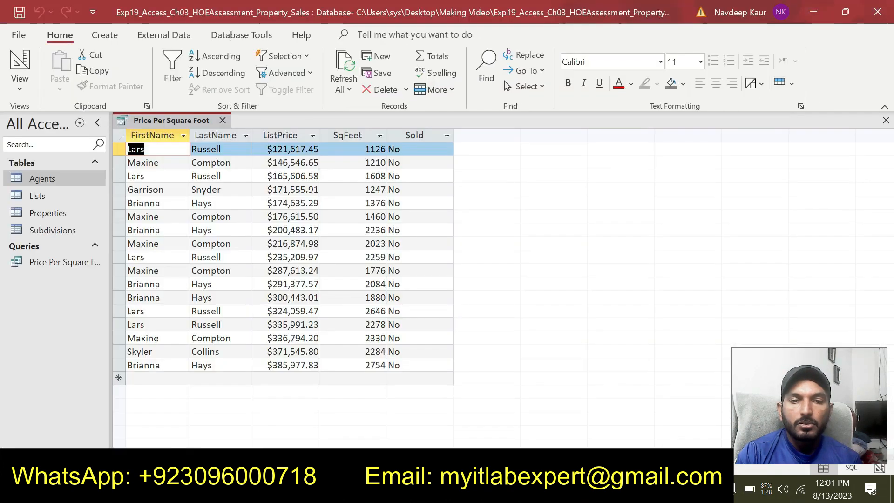
pyautogui.rightClick(165, 124)
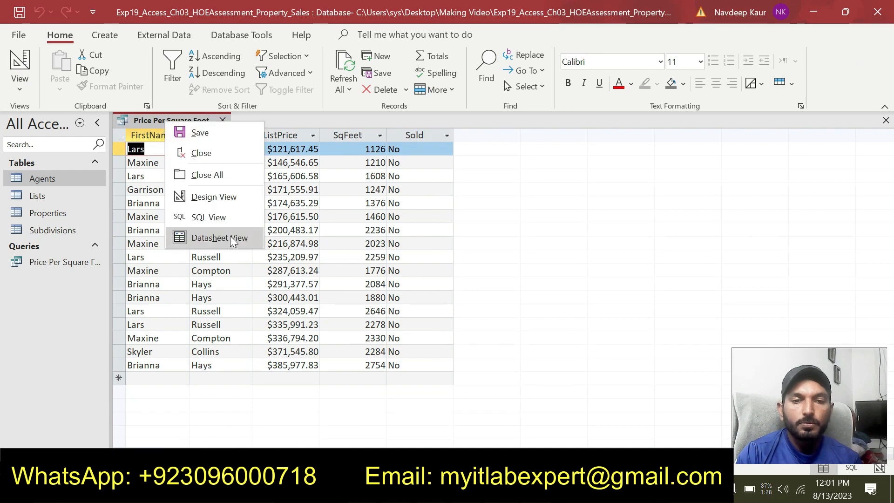
pyautogui.click(225, 198)
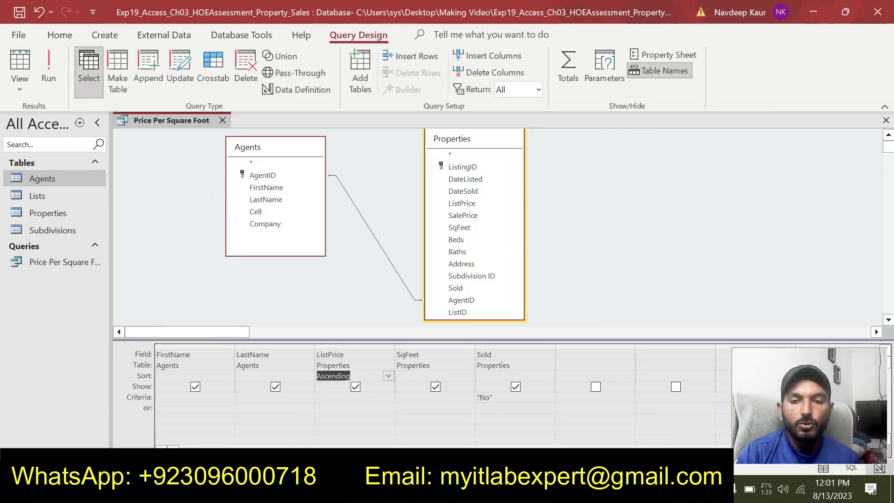
pyautogui.hotkey('alt', 'Tab')
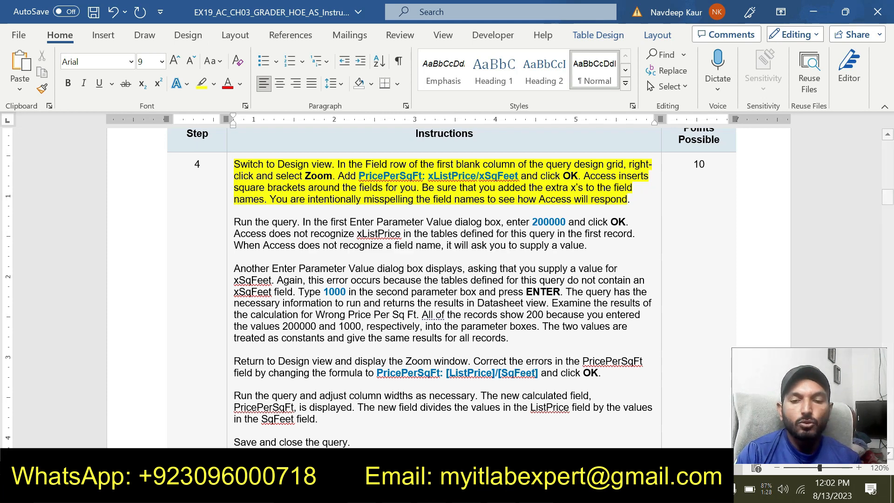
pyautogui.hotkey('alt', 'Tab')
pyautogui.click(561, 354)
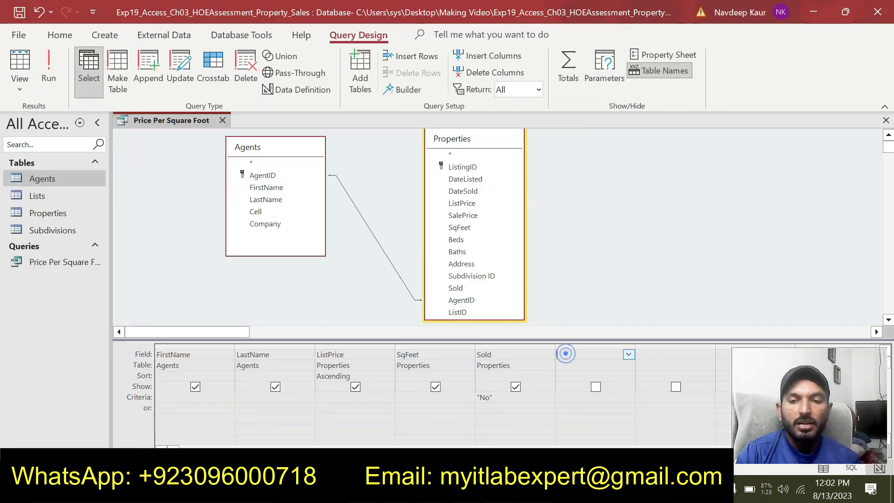
pyautogui.rightClick(564, 354)
pyautogui.click(602, 326)
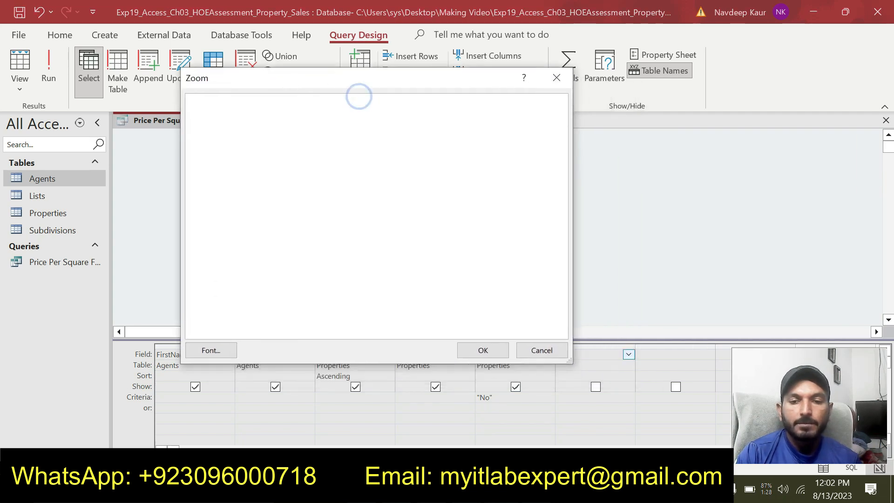
# Switch to Word and copy the expression PricePerSqFt: xListPrice/xSqFeet from the first paragraph of step 4.
pyautogui.hotkey('alt', 'Tab')
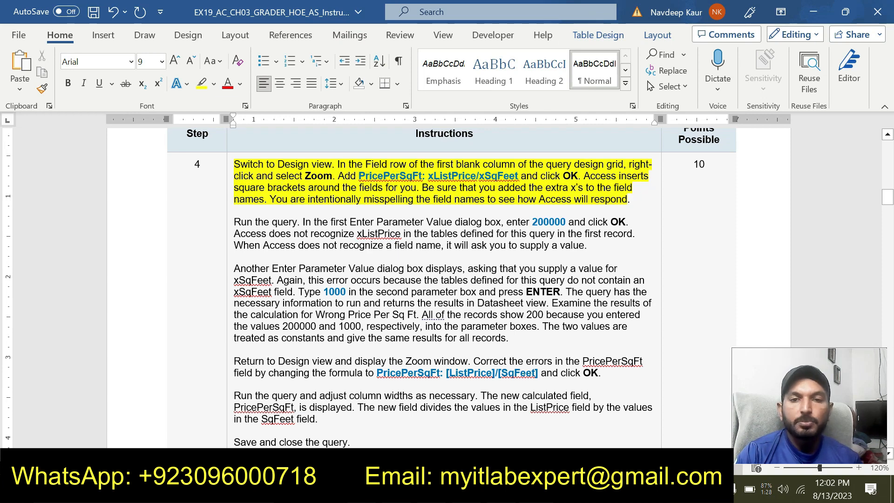
pyautogui.doubleClick(452, 176)
pyautogui.doubleClick(497, 176)
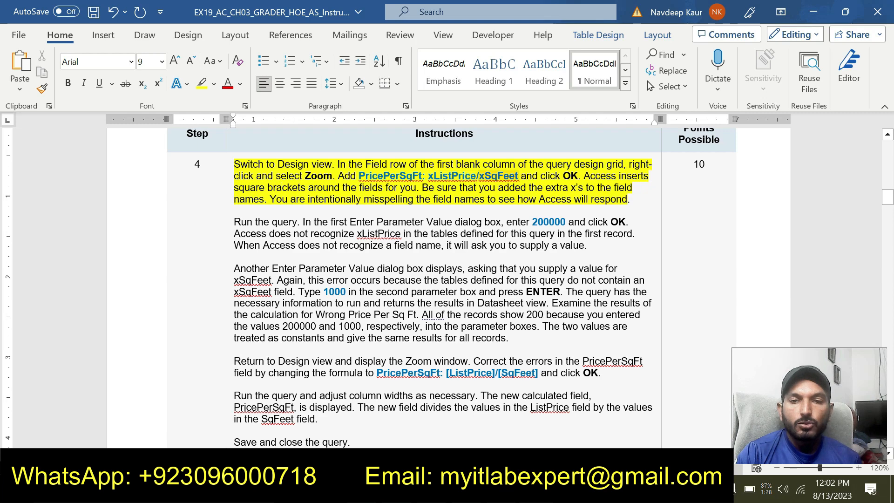
pyautogui.moveTo(520, 176); pyautogui.dragTo(359, 177)
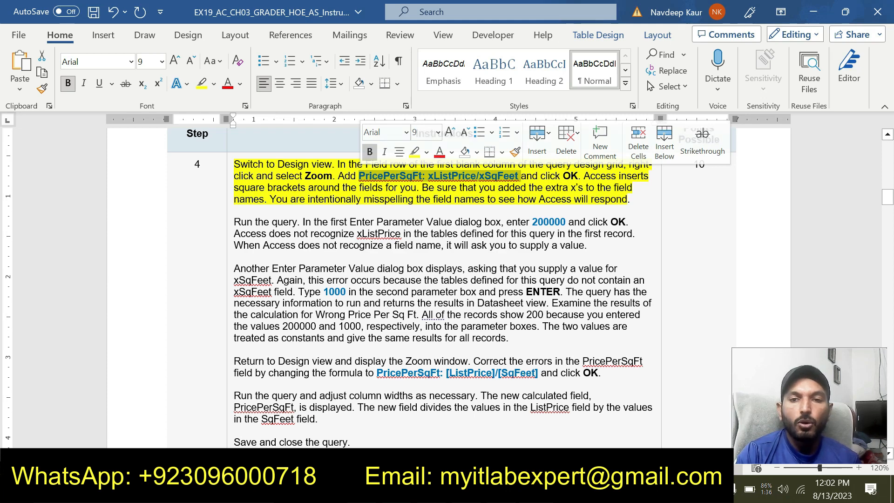
pyautogui.scroll(1, 384, 219)
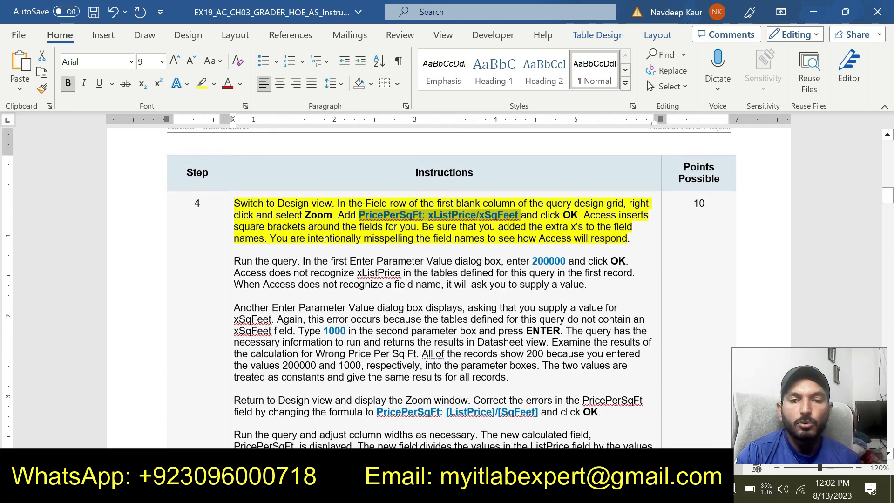
pyautogui.click(373, 225)
pyautogui.moveTo(359, 214); pyautogui.dragTo(519, 215)
pyautogui.rightClick(490, 209)
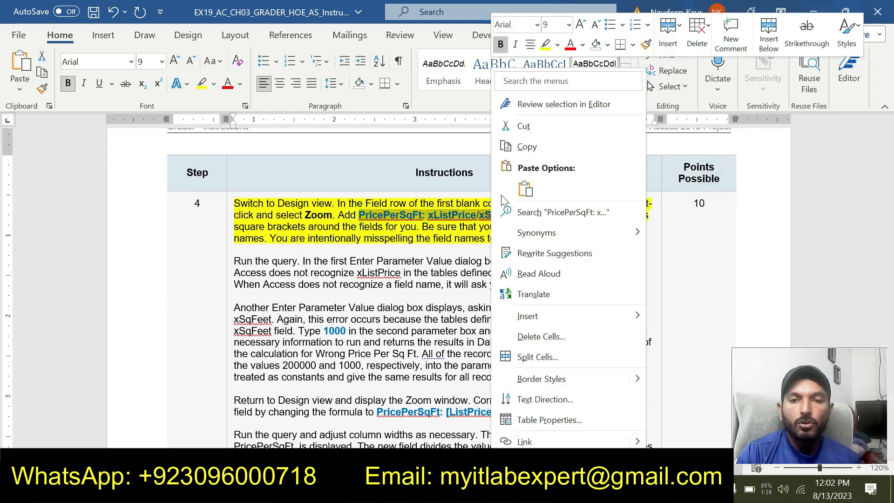
pyautogui.click(525, 147)
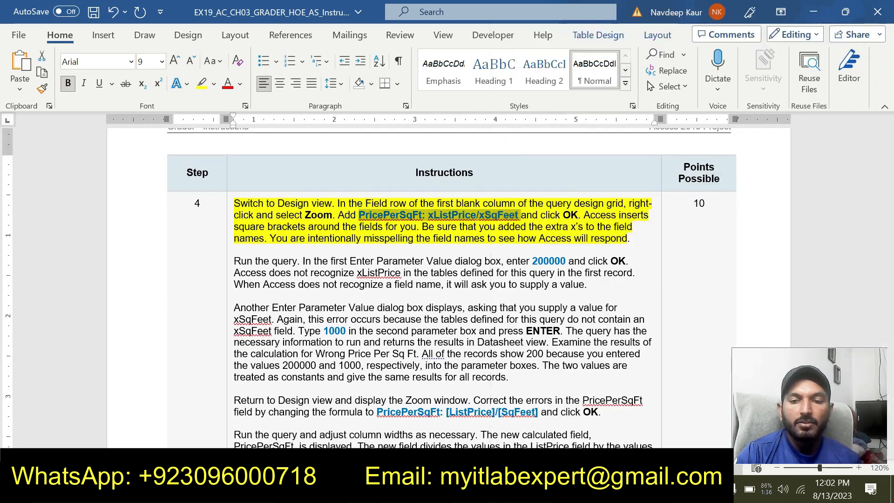
# Switch to Access and add the copied expression PricePerSqFt: xListPrice/xSqFeet as a calculated field through the Zoom window.
pyautogui.hotkey('alt', 'Tab')
pyautogui.hotkey('ctrl', 'v')
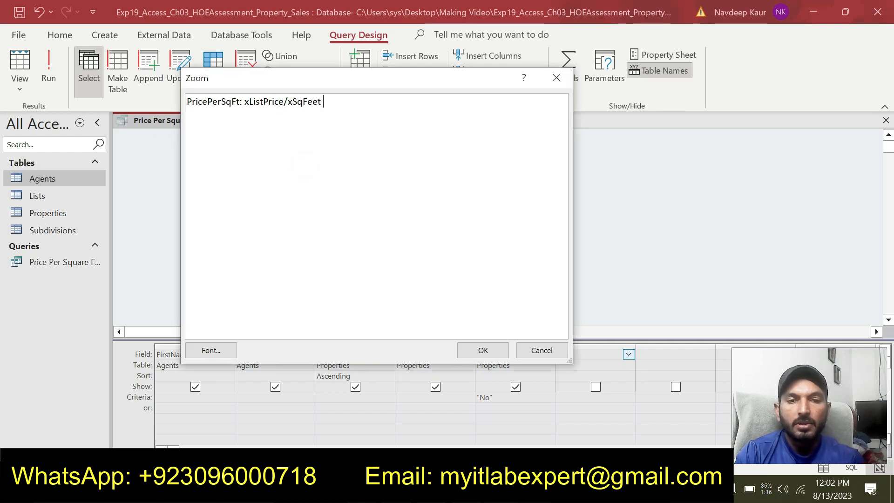
pyautogui.click(483, 350)
# Switch to Word and remove the yellow highlighting from the first paragraph of the step 4 instructions.
pyautogui.hotkey('alt', 'Tab')
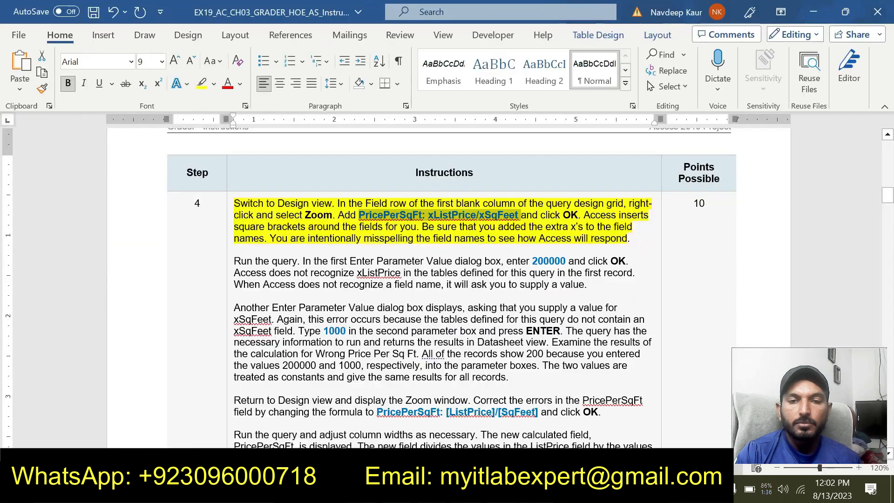
pyautogui.moveTo(632, 239); pyautogui.dragTo(235, 204)
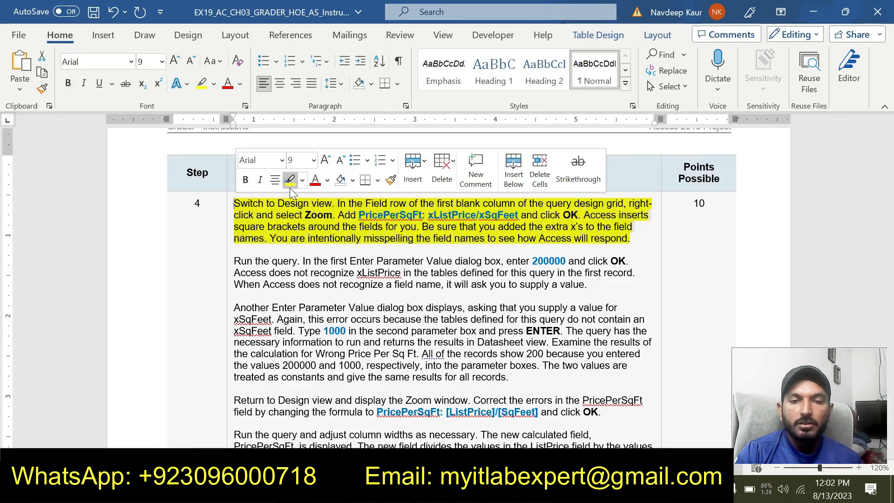
pyautogui.click(289, 187)
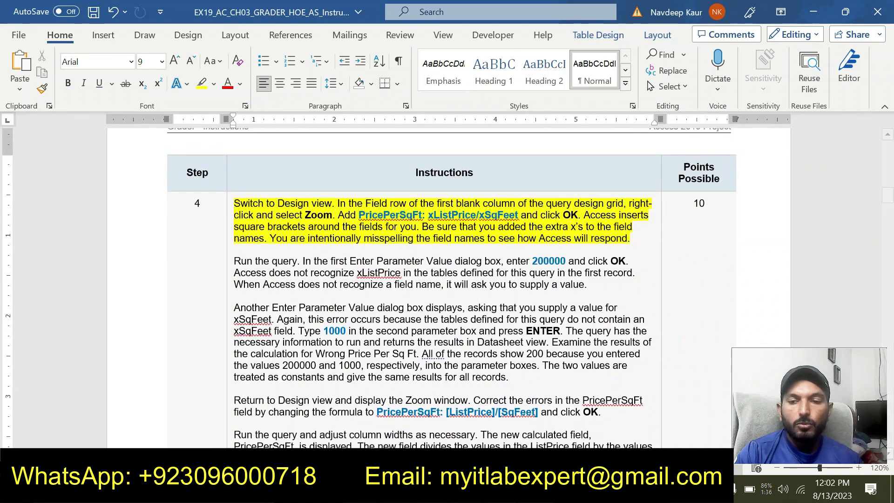
pyautogui.moveTo(632, 238); pyautogui.dragTo(234, 203)
pyautogui.click(304, 172)
# Highlight the second step 4 paragraph in yellow and read the value required for the first parameter.
pyautogui.moveTo(587, 284); pyautogui.dragTo(234, 260)
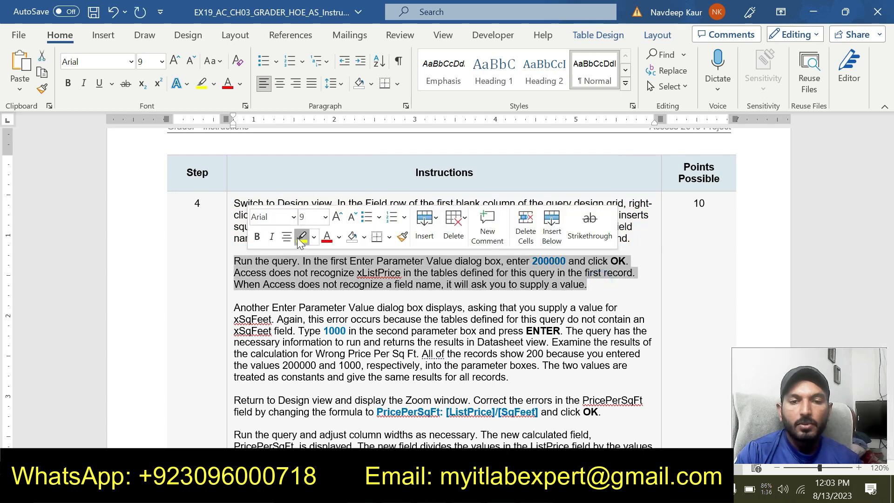
pyautogui.click(301, 237)
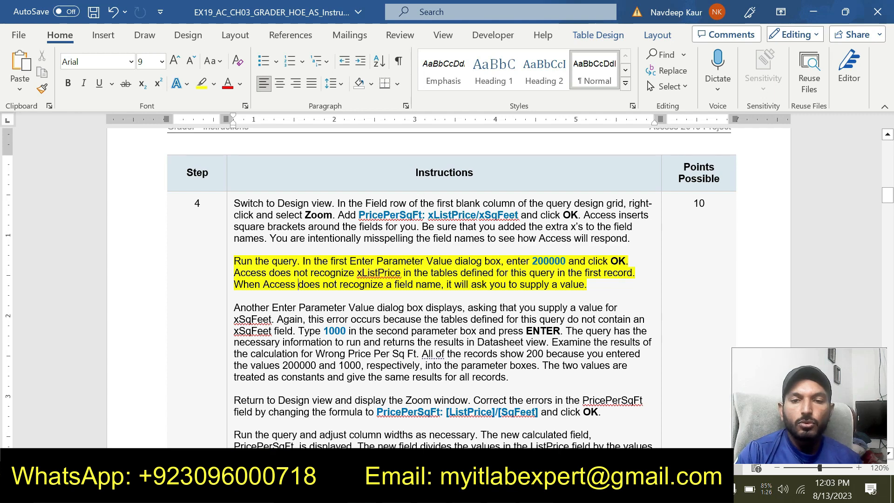
pyautogui.click(549, 261)
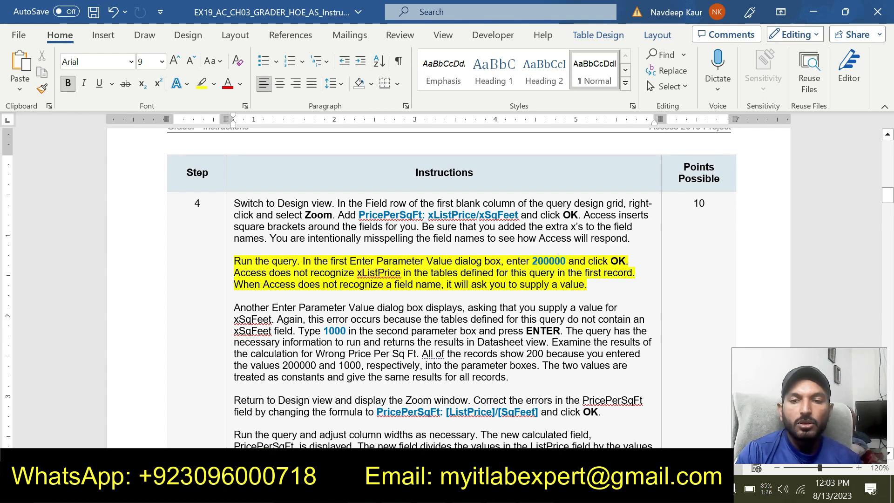
# Switch to Access, run the query and supply 200000 as the xListPrice parameter value.
pyautogui.hotkey('alt', 'Tab')
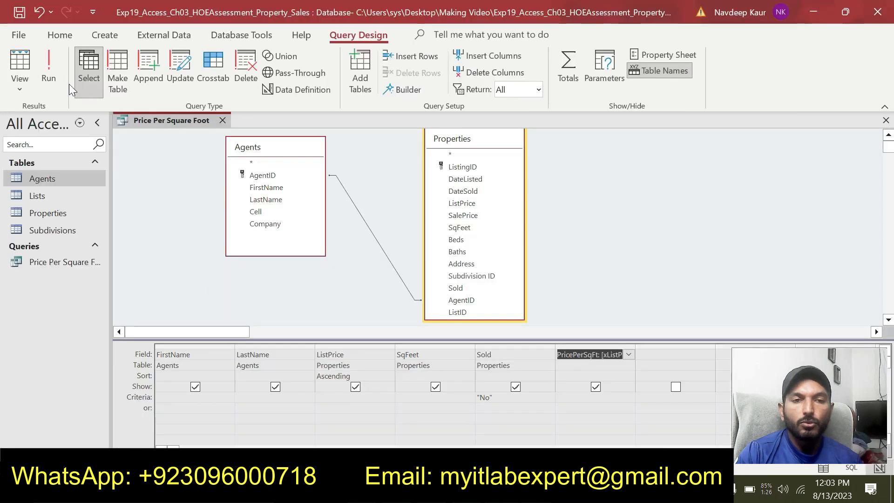
pyautogui.click(48, 68)
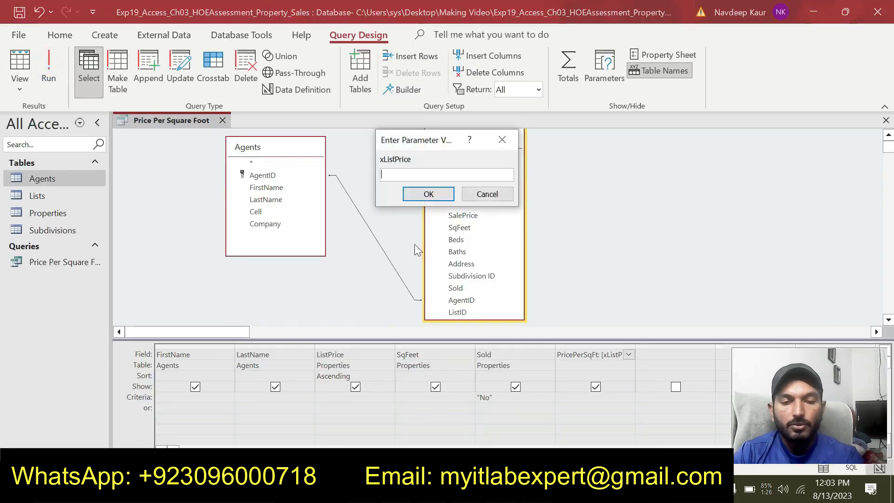
pyautogui.write('200000')
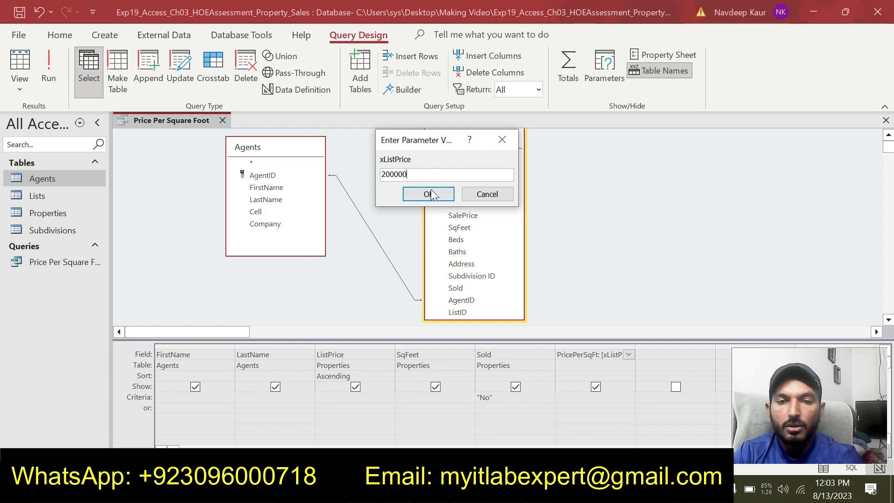
pyautogui.click(427, 194)
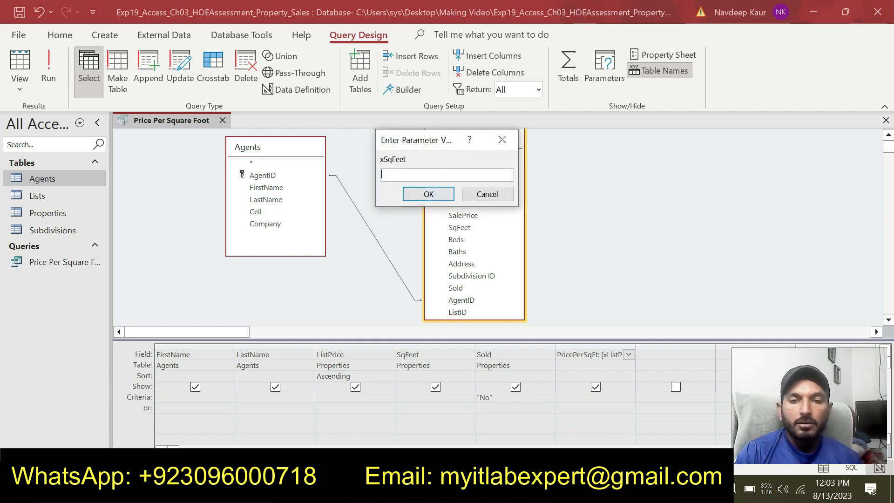
# Switch to Word and remove the yellow highlighting from the second paragraph of the step 4 instructions.
pyautogui.hotkey('alt', 'Tab')
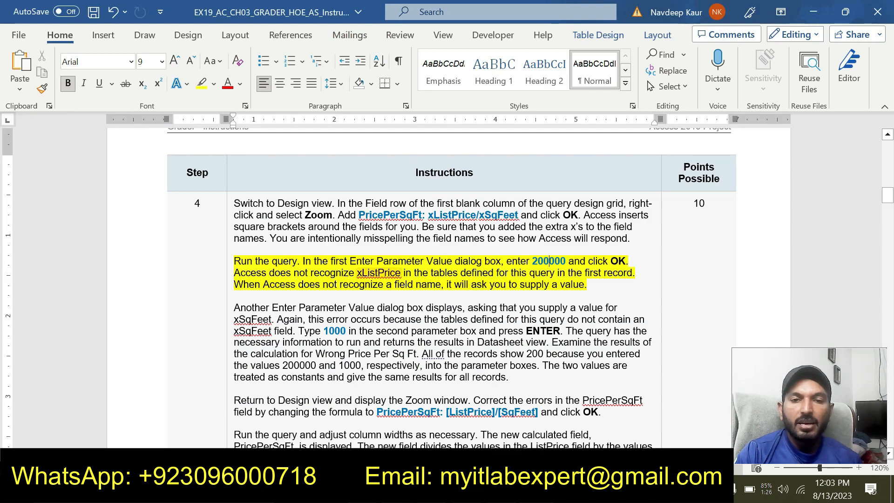
pyautogui.hotkey('alt', 'Tab')
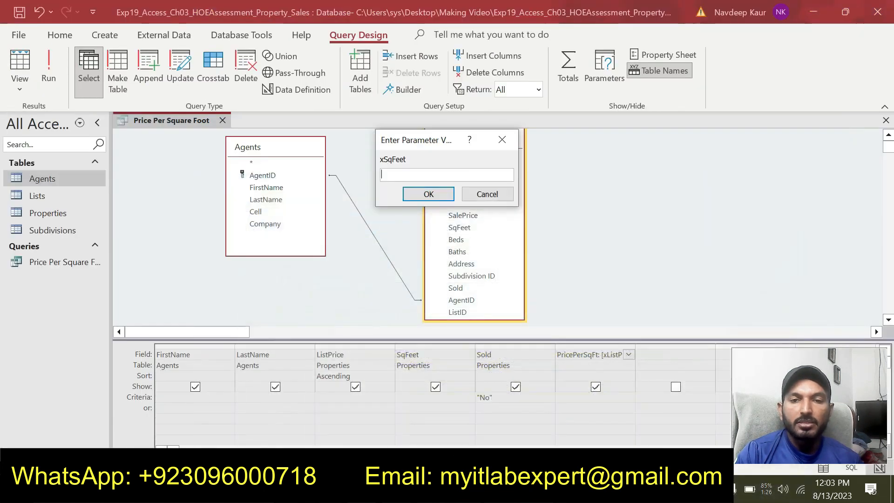
pyautogui.hotkey('alt', 'Tab')
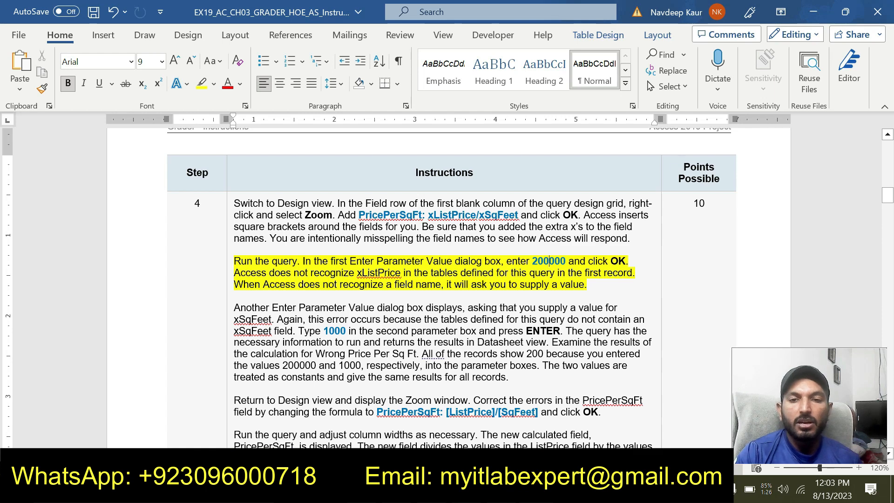
pyautogui.moveTo(587, 285); pyautogui.dragTo(234, 261)
pyautogui.click(297, 236)
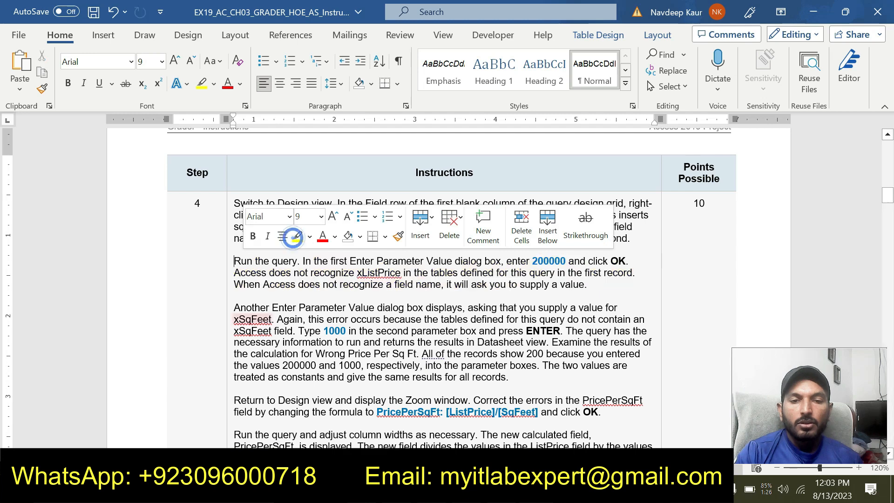
# Highlight the third step 4 paragraph, about the xSqFeet parameter, in yellow.
pyautogui.moveTo(466, 343)
pyautogui.mouseDown()
pyautogui.moveTo(236, 308)
pyautogui.moveTo(508, 377)
pyautogui.mouseUp()
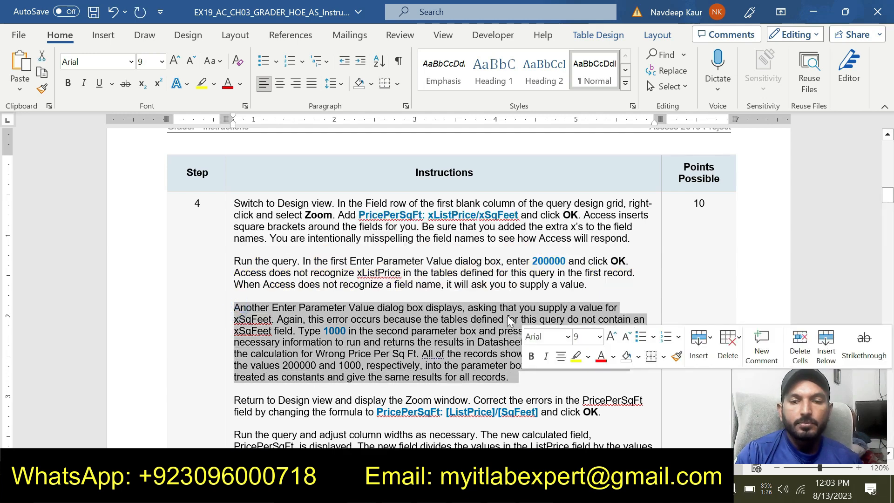
pyautogui.click(576, 356)
pyautogui.click(279, 330)
pyautogui.scroll(-2, 279, 330)
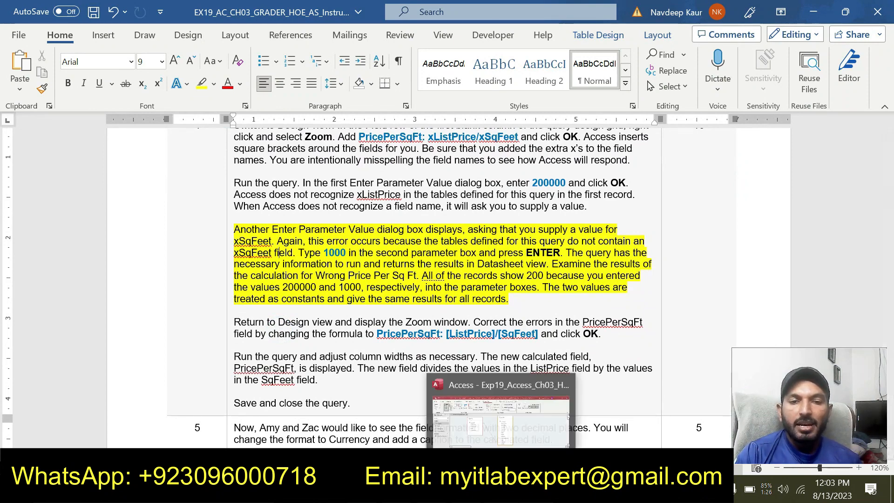
# Compare the xSqFeet prompt in Access with the Word instructions, supply 1000 as its value in Access, and return to Word.
pyautogui.click(438, 417)
pyautogui.click(409, 157)
pyautogui.click(400, 489)
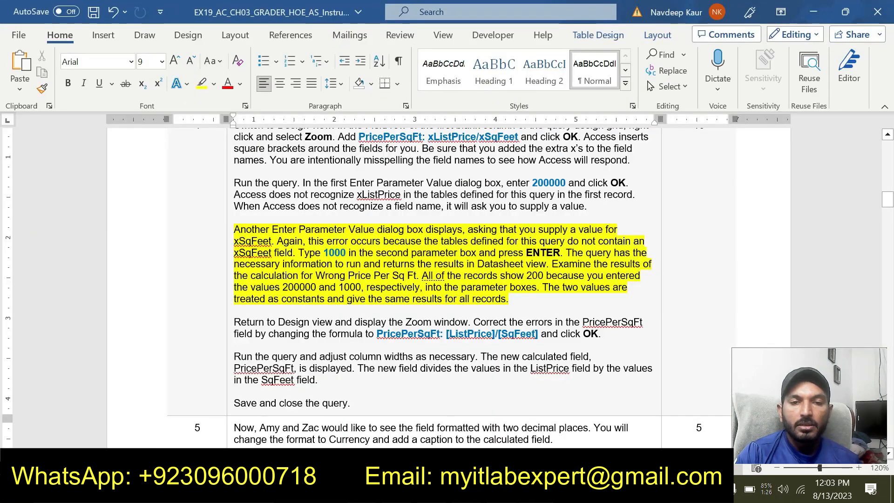
pyautogui.moveTo(277, 241); pyautogui.dragTo(297, 253)
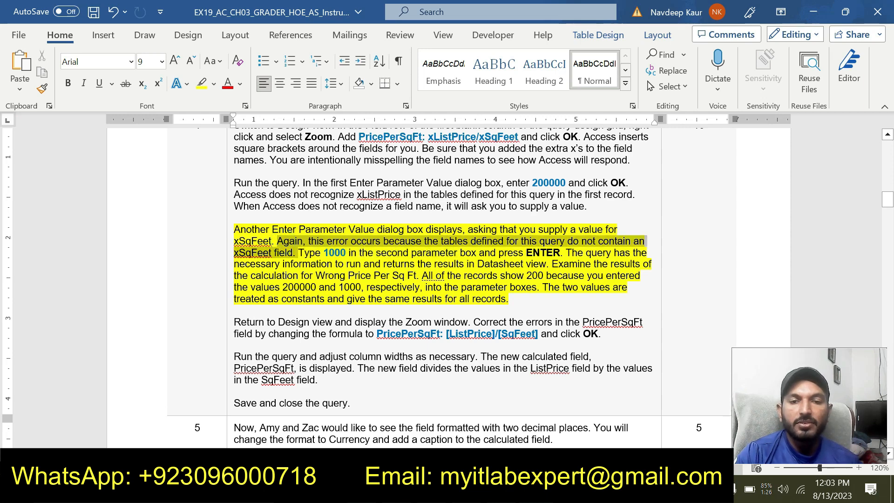
pyautogui.hotkey('alt', 'Tab')
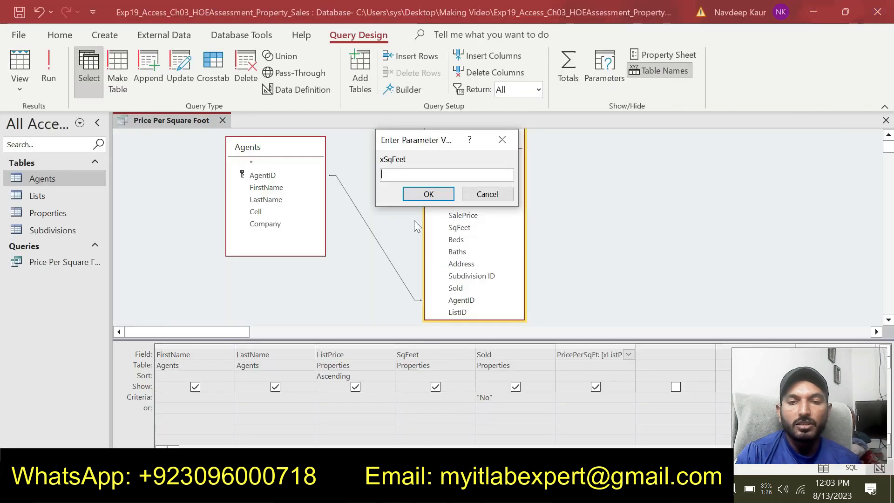
pyautogui.write('200')
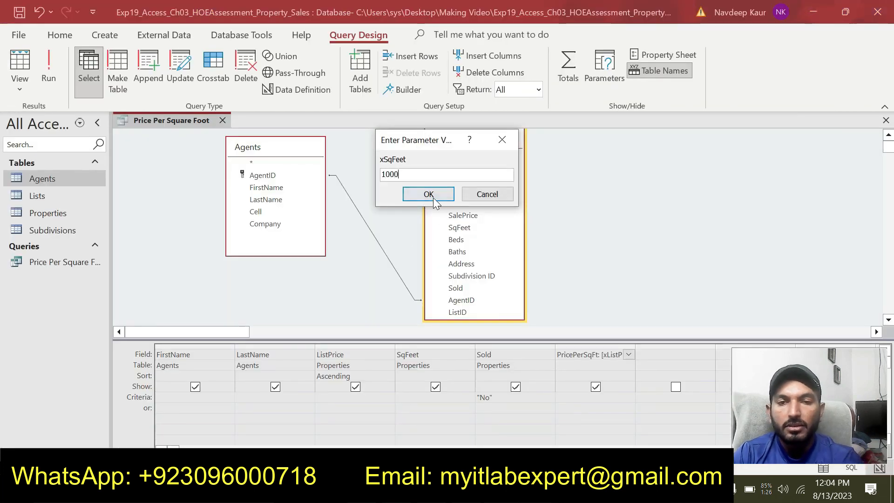
pyautogui.click(429, 194)
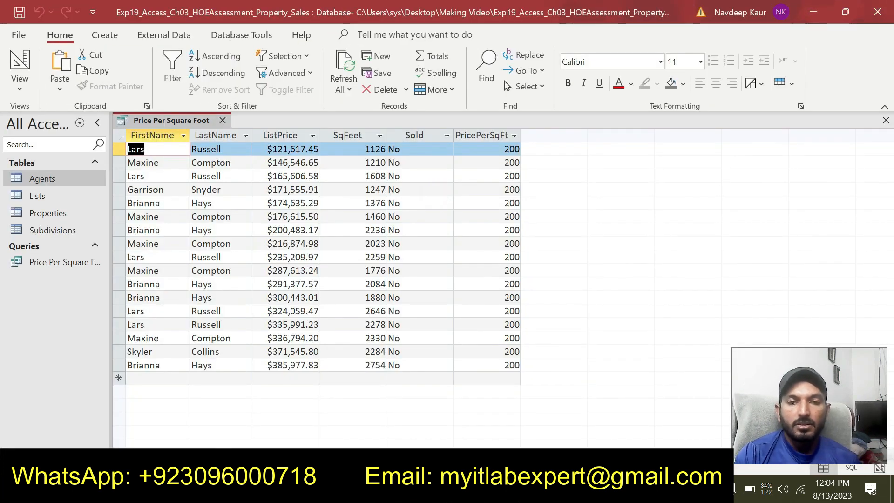
pyautogui.click(535, 489)
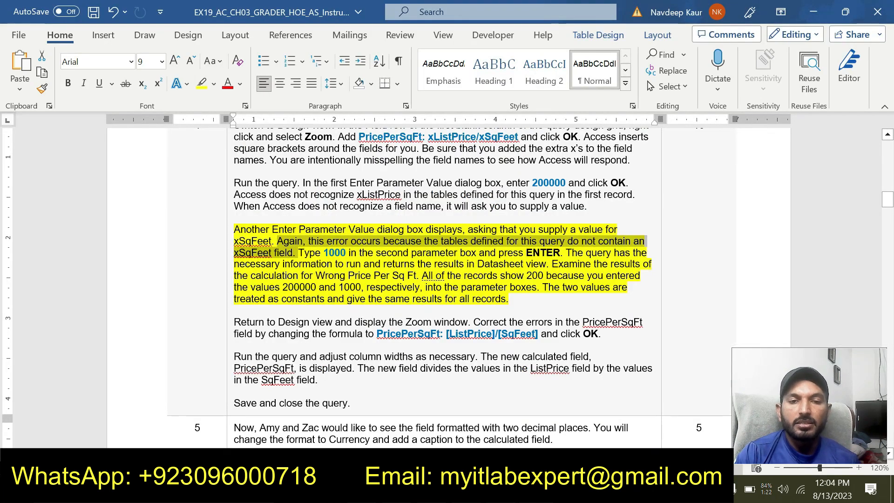
# Read the third step 4 paragraph, about the xSqFeet parameter, and remove its yellow highlighting.
pyautogui.click(390, 253)
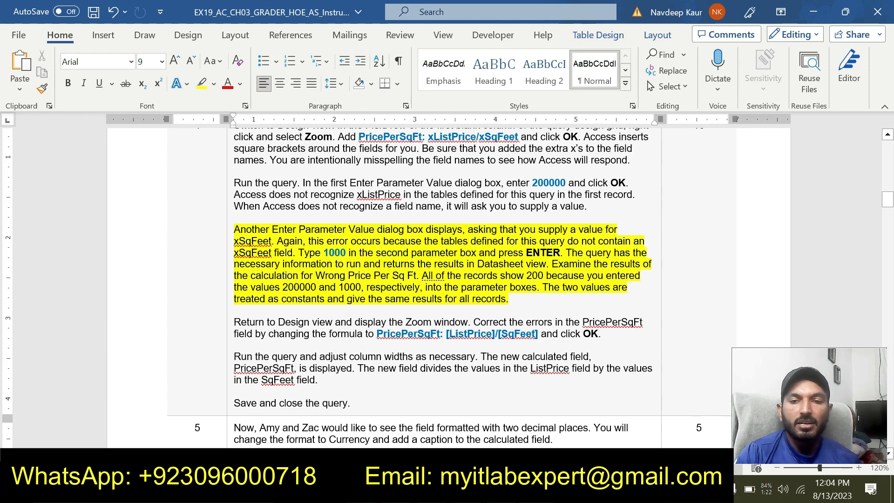
pyautogui.click(558, 274)
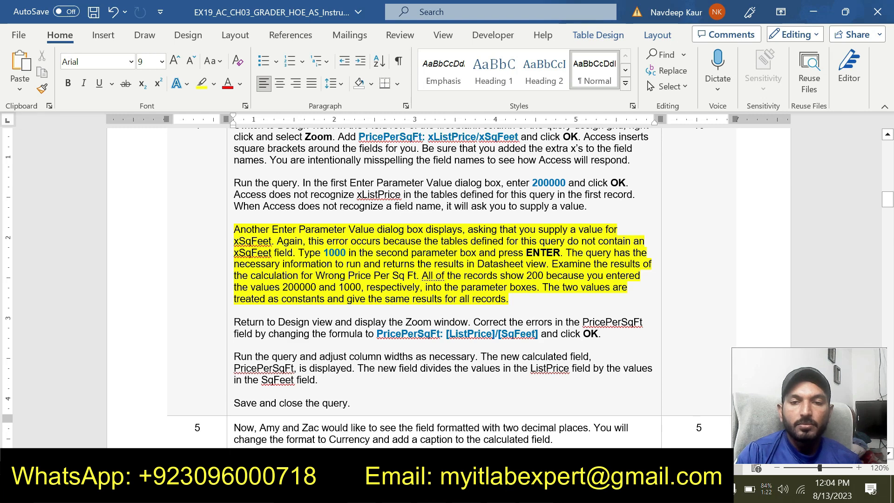
pyautogui.moveTo(510, 299); pyautogui.dragTo(235, 229)
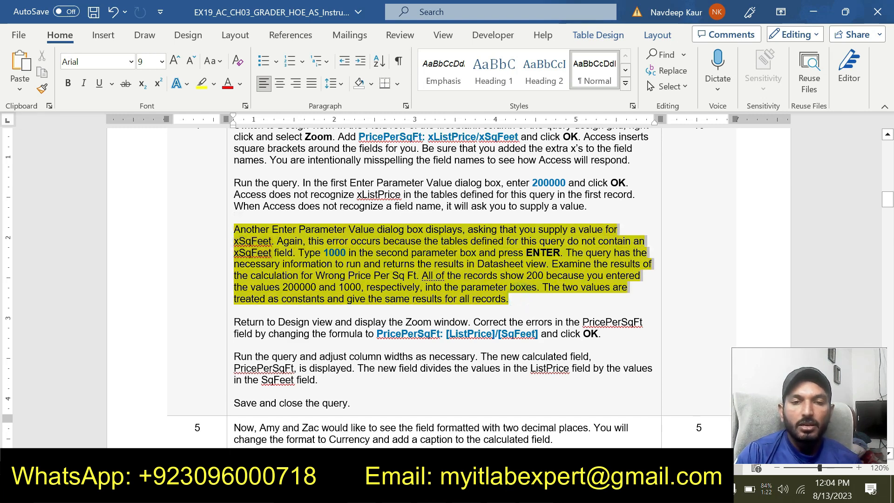
pyautogui.click(289, 202)
# Highlight the fourth step 4 paragraph, about correcting the PricePerSqFt formula, in yellow.
pyautogui.scroll(-1, 293, 210)
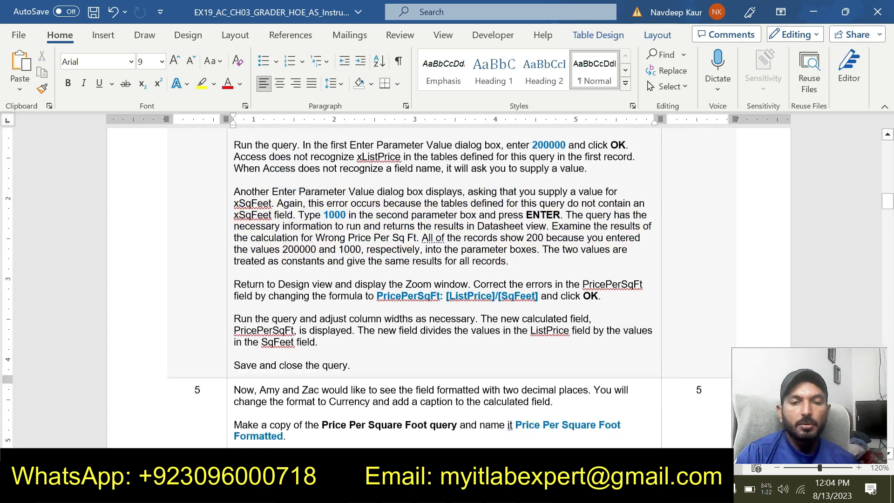
pyautogui.moveTo(612, 295); pyautogui.dragTo(238, 273)
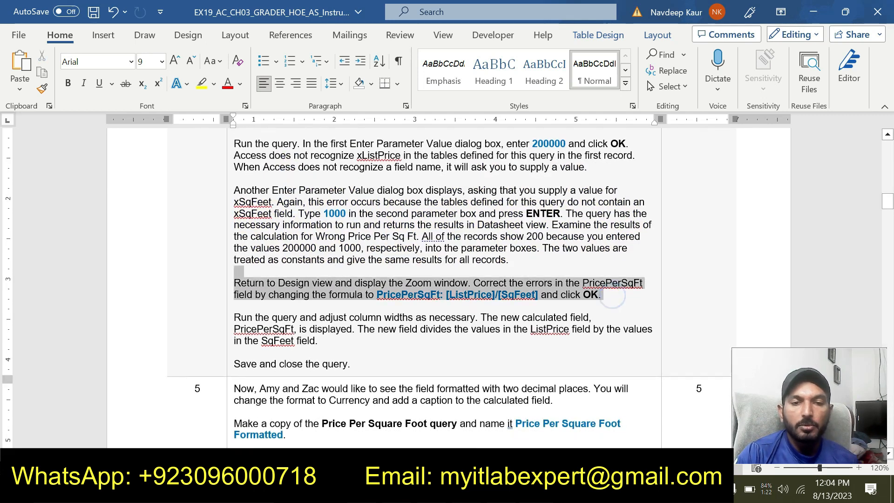
pyautogui.click(294, 253)
pyautogui.click(266, 295)
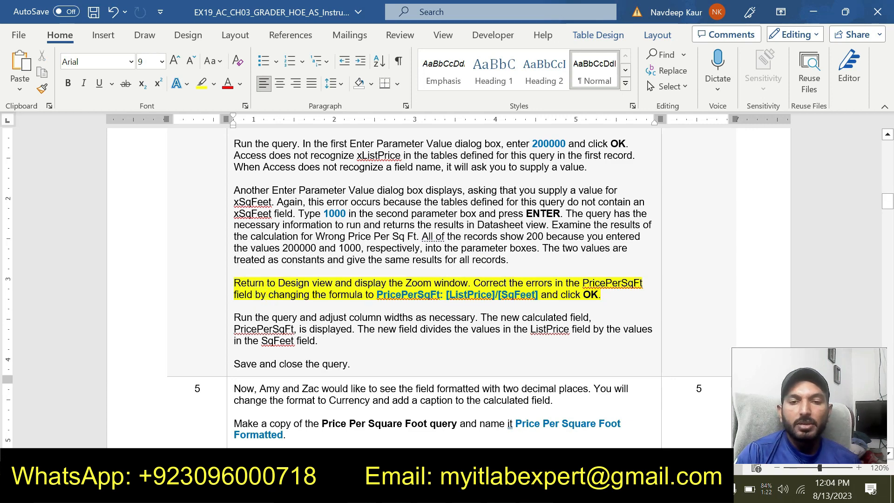
# Switch to Access, return the Price Per Square Foot query to Design view and open the PricePerSqFt field in the Zoom window.
pyautogui.hotkey('alt', 'Tab')
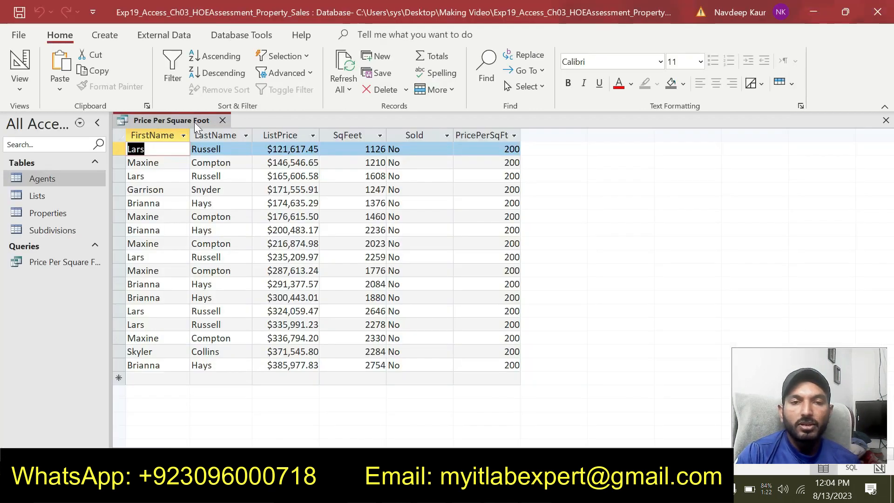
pyautogui.rightClick(165, 120)
pyautogui.click(212, 191)
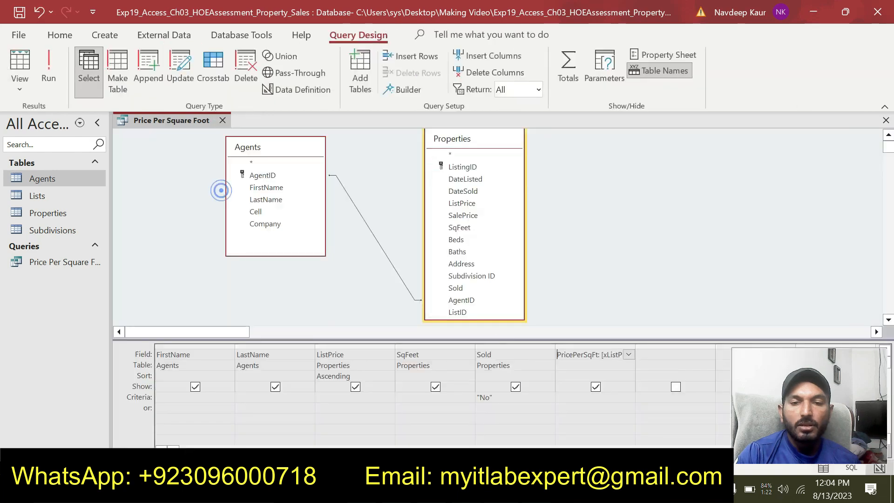
pyautogui.rightClick(590, 355)
pyautogui.click(609, 325)
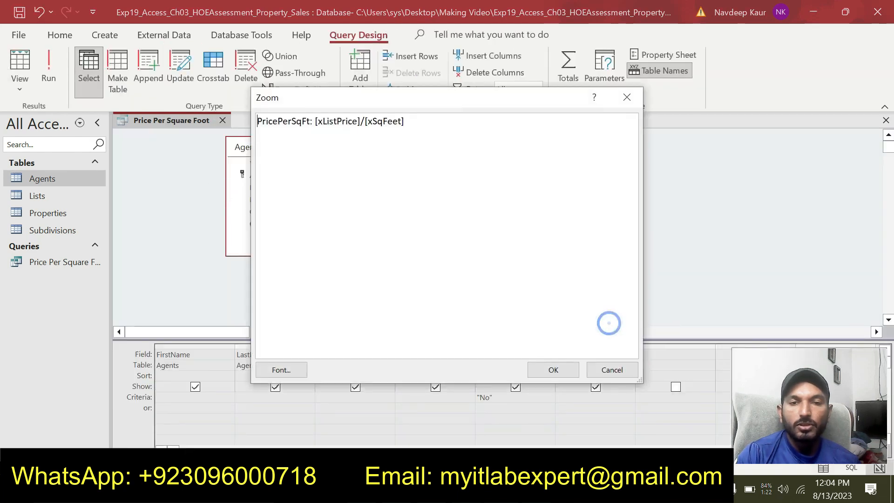
# Copy the corrected formula from Word and replace the field expression in Access with PricePerSqFt: [ListPrice]/[SqFeet].
pyautogui.hotkey('alt', 'Tab')
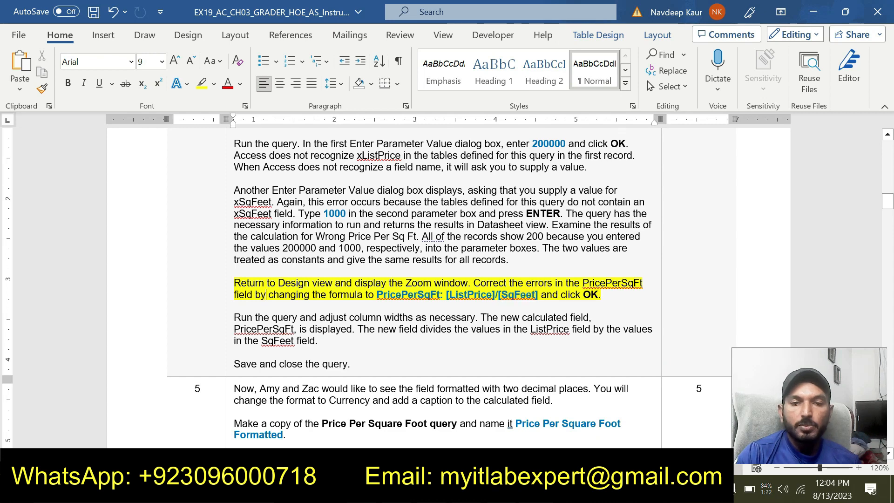
pyautogui.moveTo(376, 294); pyautogui.dragTo(539, 294)
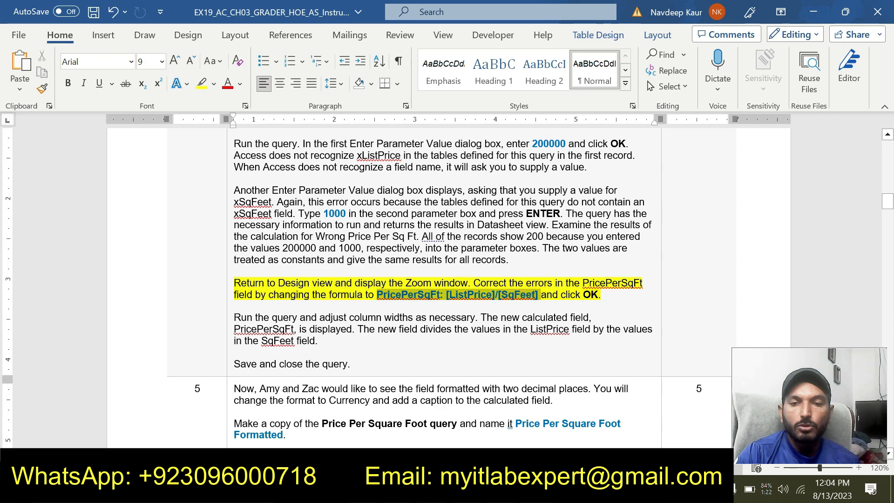
pyautogui.hotkey('ctrl', 'c')
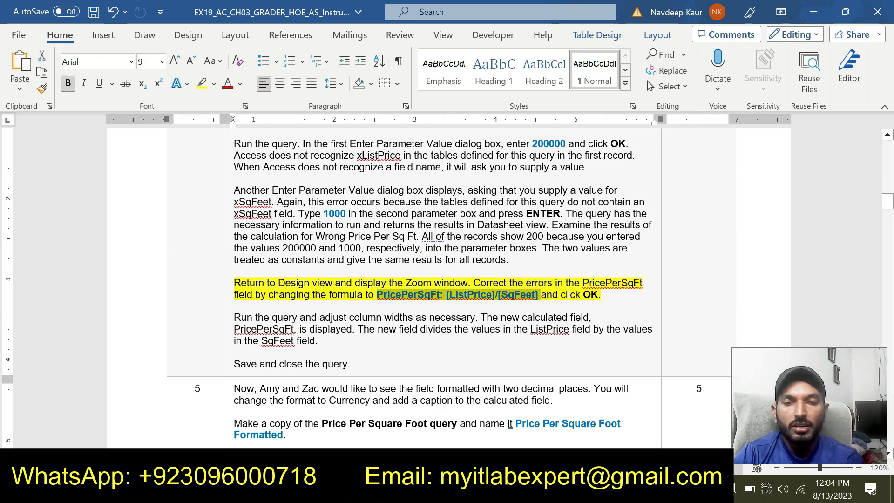
pyautogui.hotkey('alt', 'Tab')
pyautogui.hotkey('ctrl', 'a')
pyautogui.hotkey('ctrl', 'v')
pyautogui.press('BackSpace')
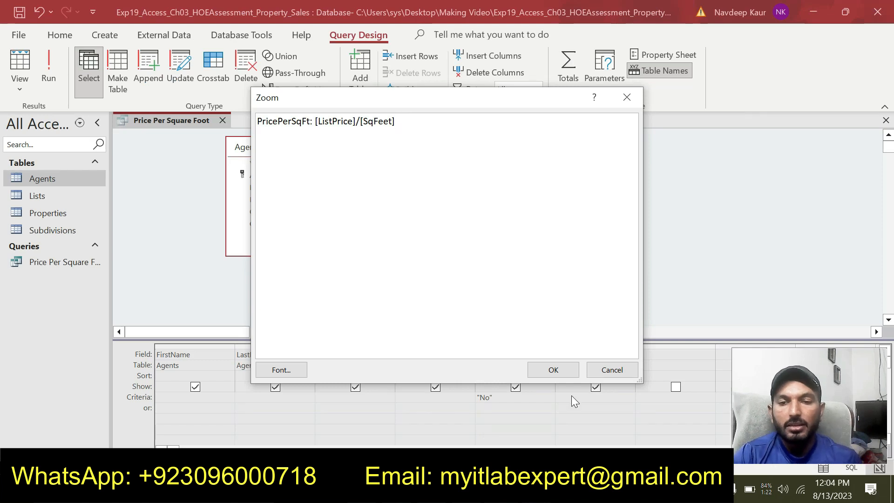
pyautogui.click(553, 369)
# Switch to Word and remove the yellow highlighting from the paragraph about correcting the PricePerSqFt formula.
pyautogui.hotkey('alt', 'Tab')
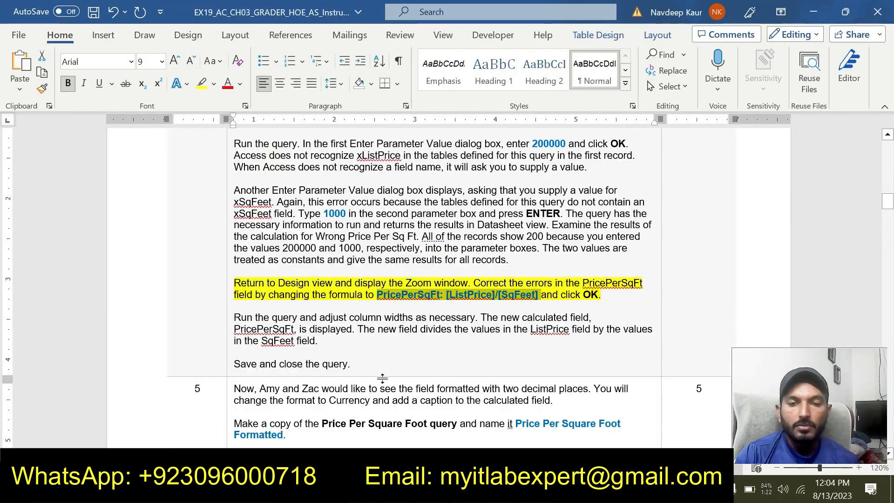
pyautogui.moveTo(603, 294); pyautogui.dragTo(234, 283)
pyautogui.click(305, 259)
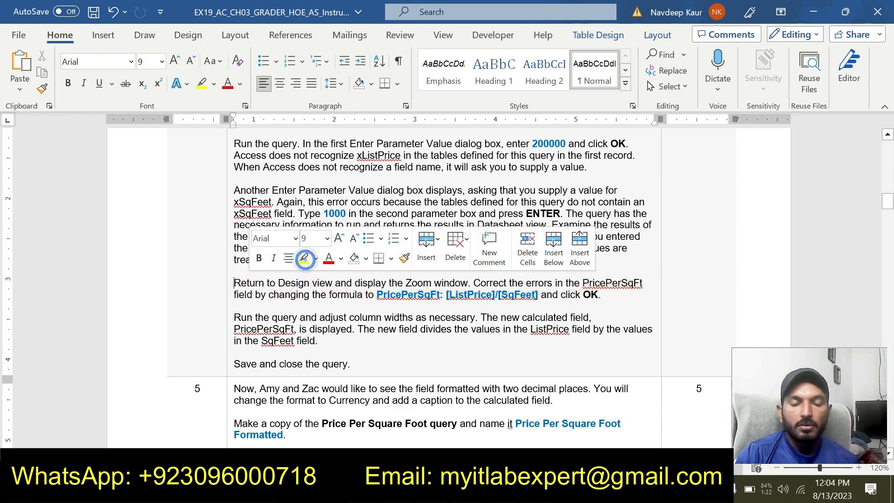
# Highlight the step 4 paragraph about running the query and adjusting column widths in yellow.
pyautogui.scroll(-1, 306, 263)
pyautogui.moveTo(255, 277); pyautogui.dragTo(234, 278)
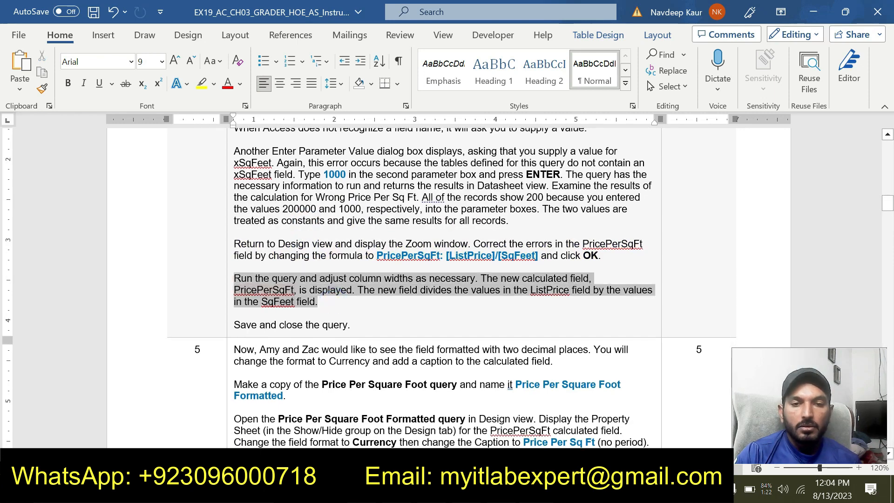
pyautogui.click(297, 256)
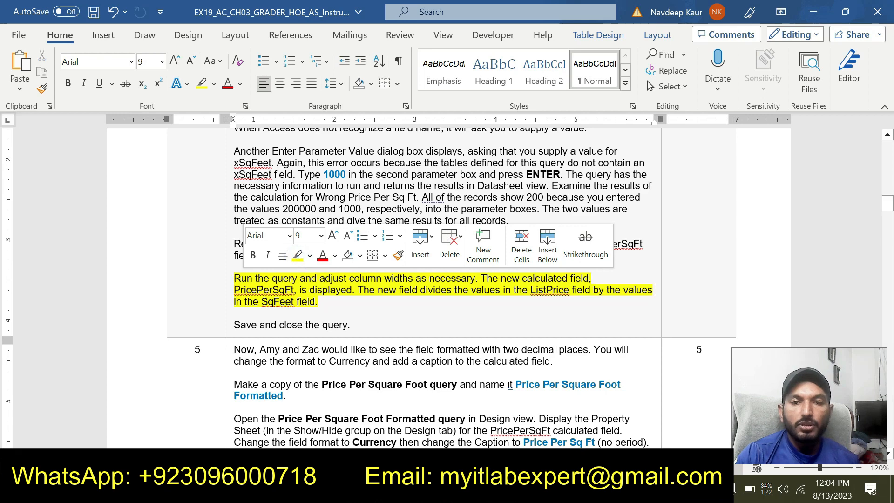
pyautogui.click(375, 289)
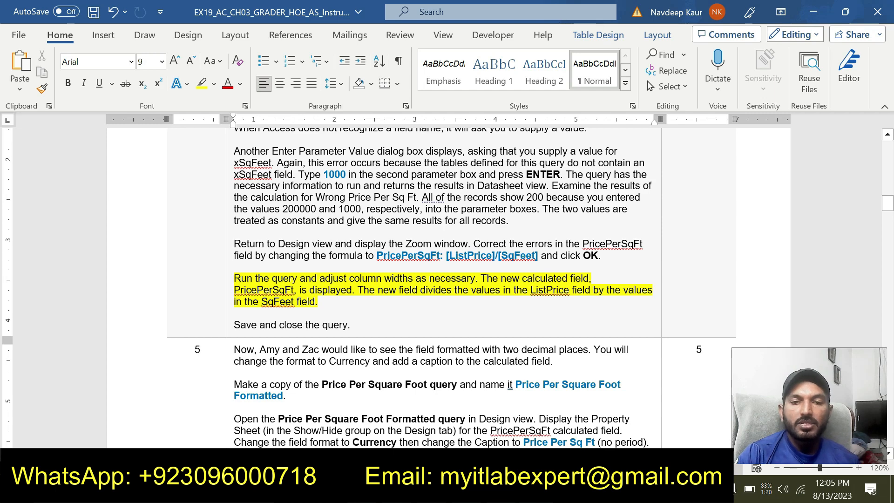
# Switch to Access, run the query and fit the PricePerSqFt column width to its contents.
pyautogui.hotkey('alt', 'Tab')
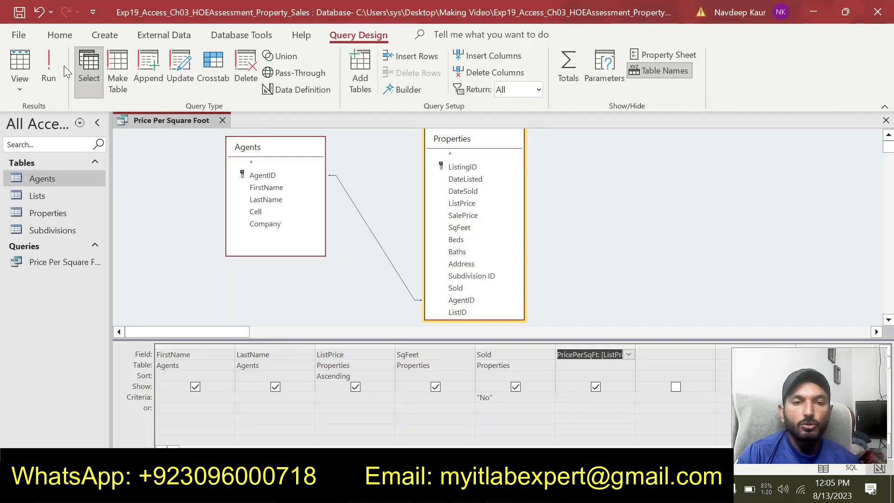
pyautogui.click(51, 53)
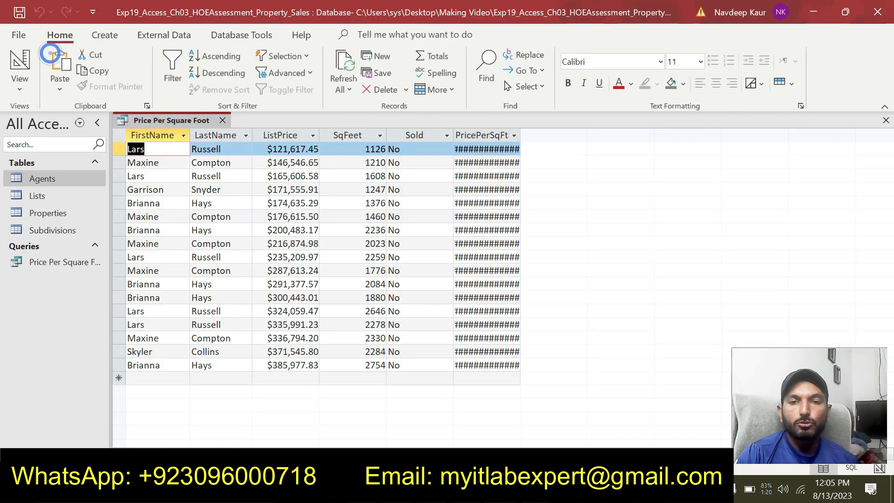
pyautogui.doubleClick(520, 131)
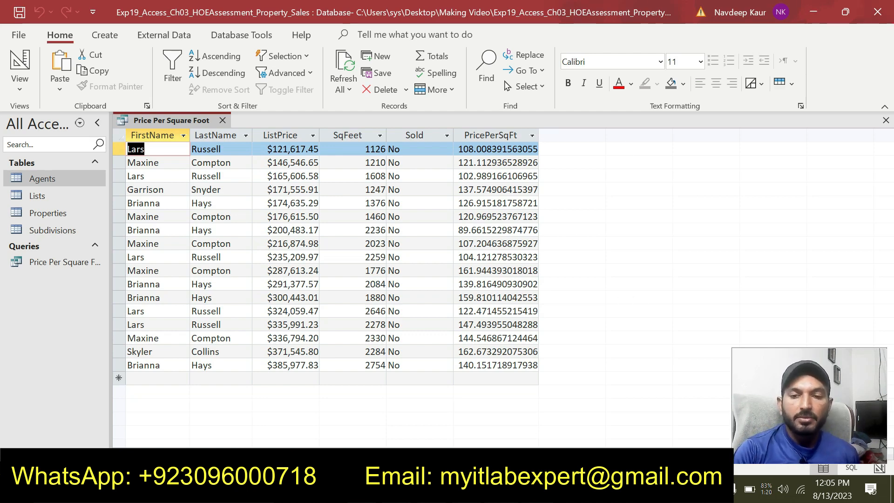
# Check the Word instructions, return to Access, and save and close the Price Per Square Foot query.
pyautogui.hotkey('alt', 'Tab')
pyautogui.hotkey('alt', 'Tab')
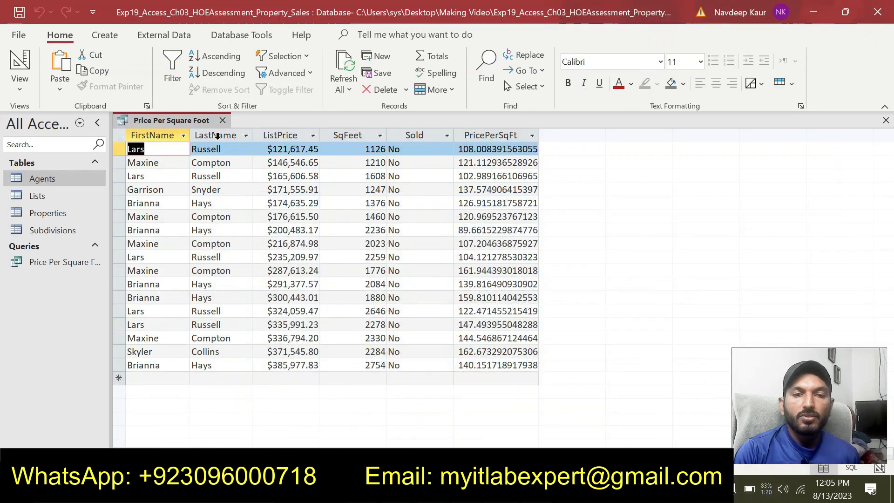
pyautogui.rightClick(179, 122)
pyautogui.press('Escape')
pyautogui.rightClick(178, 122)
pyautogui.click(200, 147)
# Switch to Word and remove the yellow highlighting from the paragraph about running the query and adjusting column widths.
pyautogui.hotkey('alt', 'Tab')
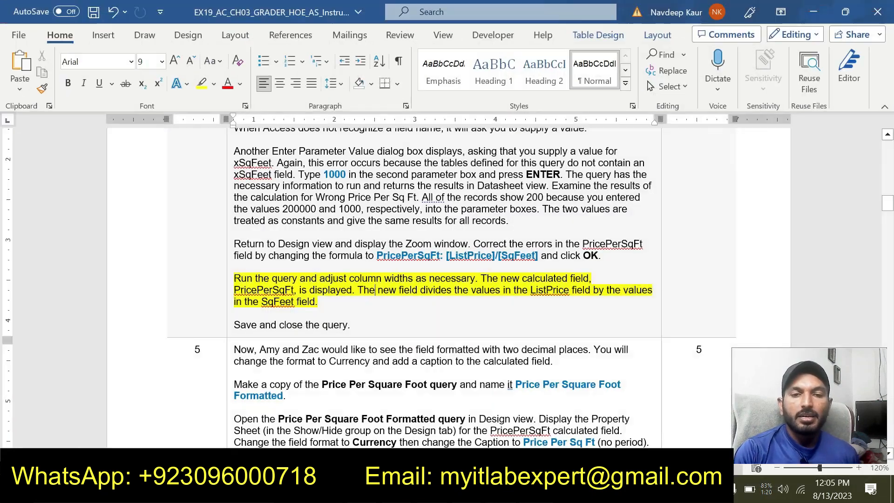
pyautogui.moveTo(354, 303); pyautogui.dragTo(235, 279)
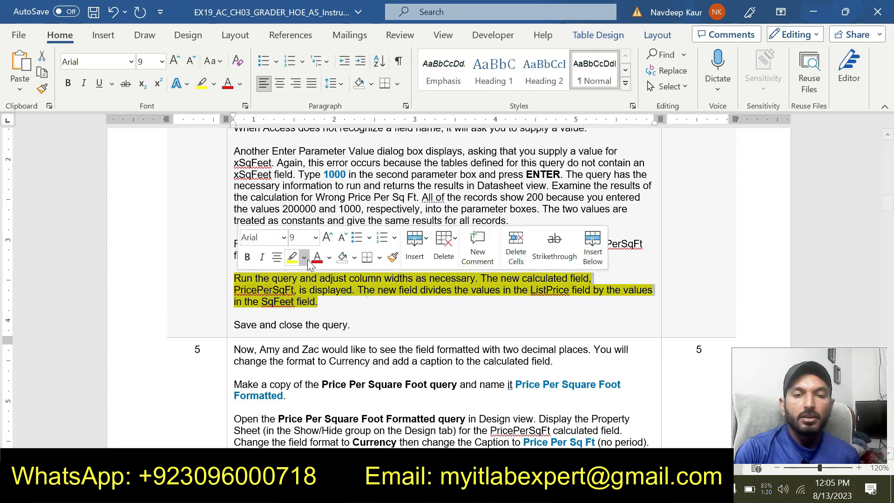
pyautogui.click(292, 257)
# Review the upcoming instructions and highlight all of the step 5 instructions in yellow.
pyautogui.scroll(-5, 295, 256)
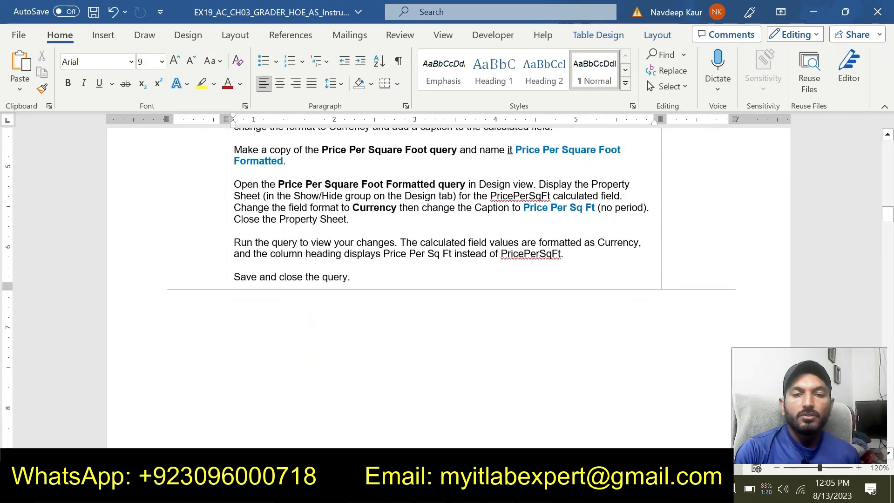
pyautogui.scroll(-6, 436, 315)
pyautogui.scroll(6, 435, 315)
pyautogui.scroll(4, 435, 315)
pyautogui.scroll(-1, 435, 315)
pyautogui.moveTo(350, 394); pyautogui.dragTo(235, 231)
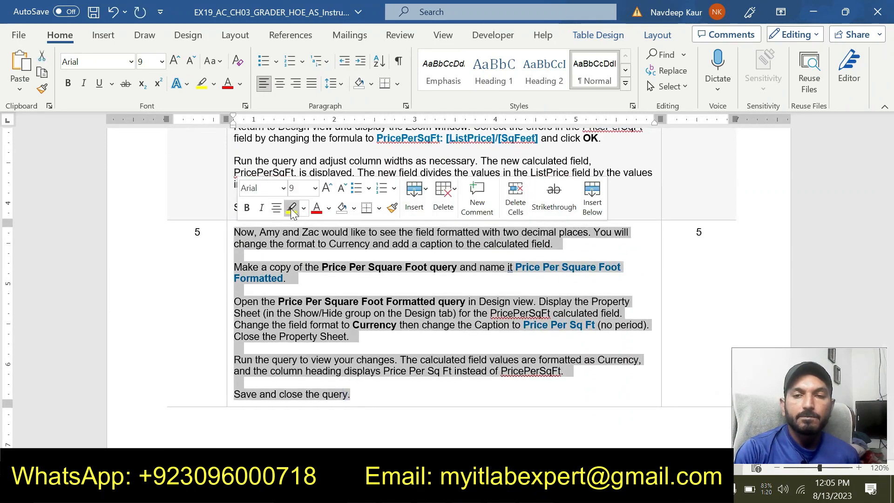
pyautogui.click(292, 208)
pyautogui.click(435, 350)
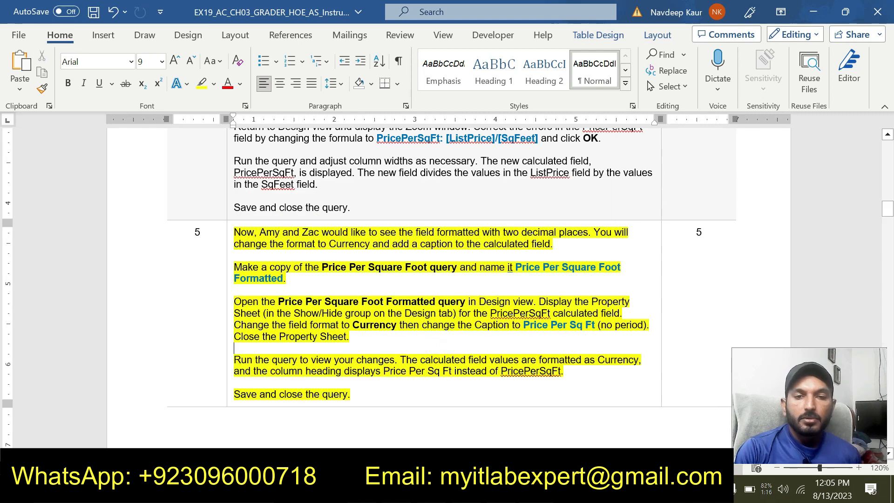
# Copy the new query name Price Per Square Foot Formatted from the step 5 instructions.
pyautogui.tripleClick(300, 279)
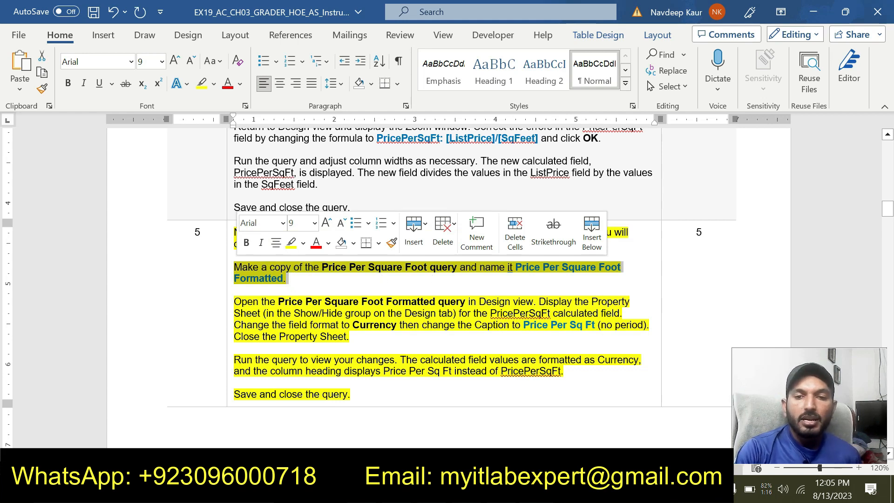
pyautogui.click(537, 278)
pyautogui.moveTo(514, 267); pyautogui.dragTo(291, 278)
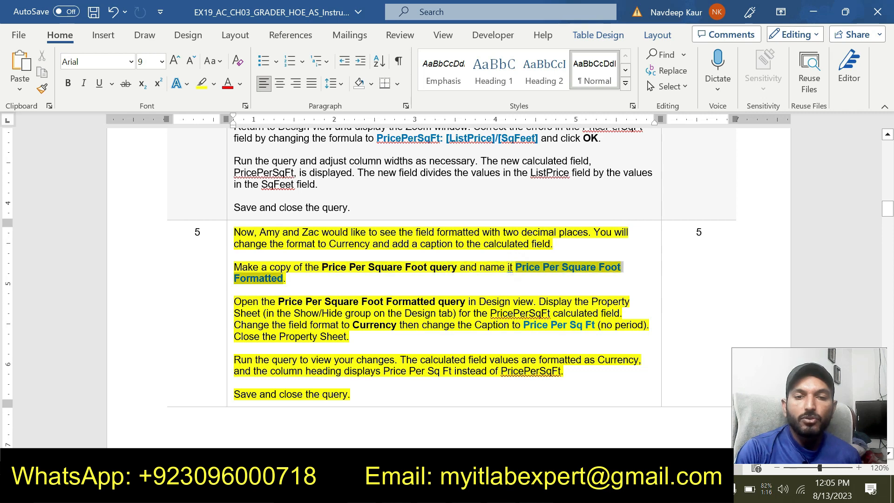
pyautogui.hotkey('ctrl', 'c')
# Switch to Access, widen the list of database objects, and paste a copy of the Price Per Square Foot query.
pyautogui.hotkey('alt', 'Tab')
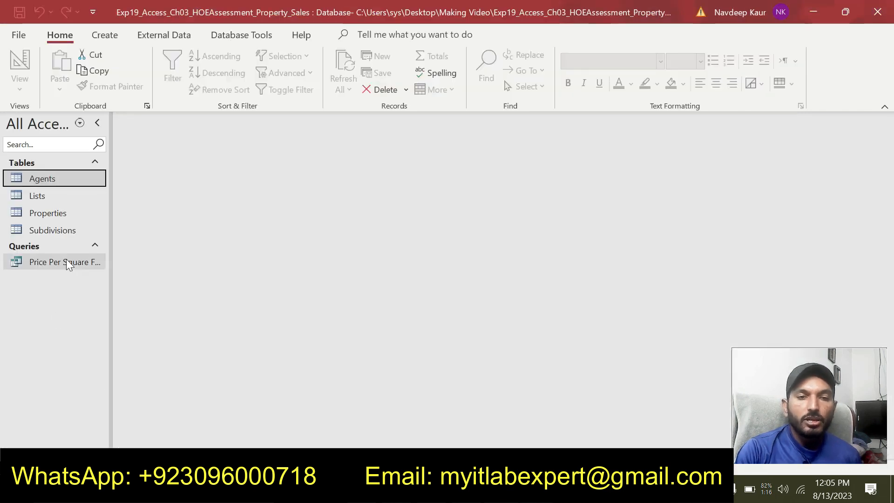
pyautogui.moveTo(110, 123); pyautogui.dragTo(176, 132)
pyautogui.rightClick(94, 263)
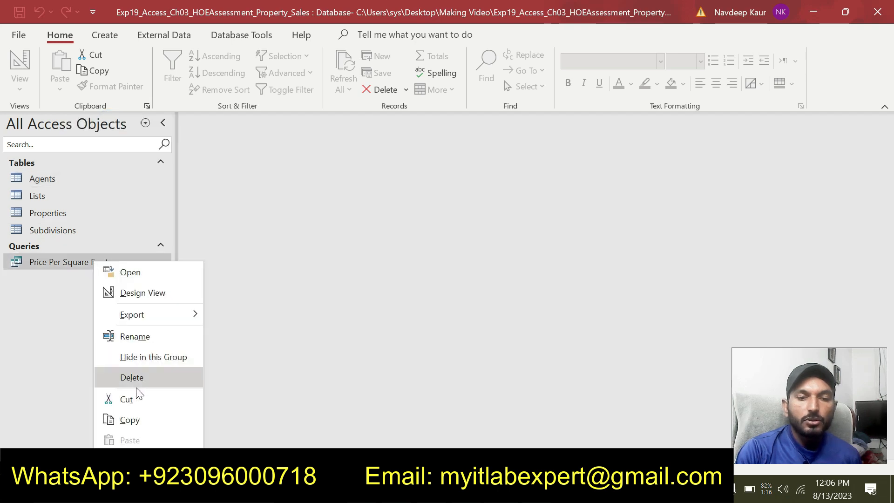
pyautogui.click(133, 420)
pyautogui.rightClick(99, 380)
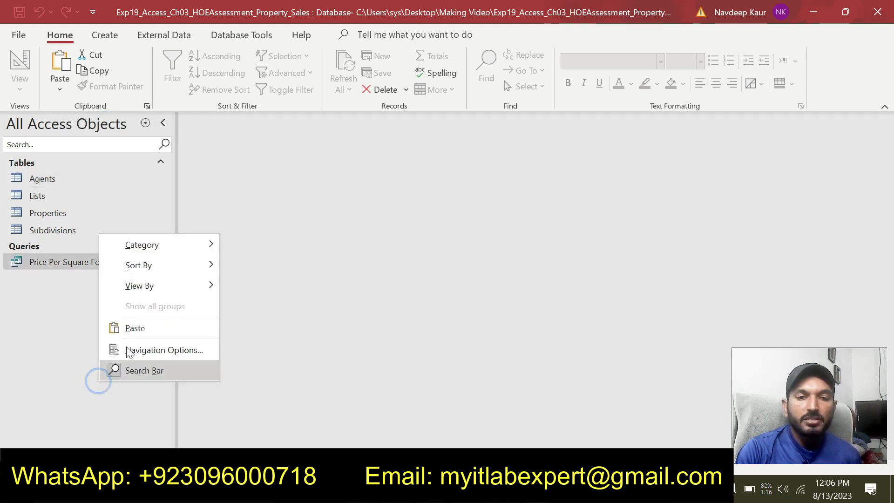
pyautogui.click(142, 327)
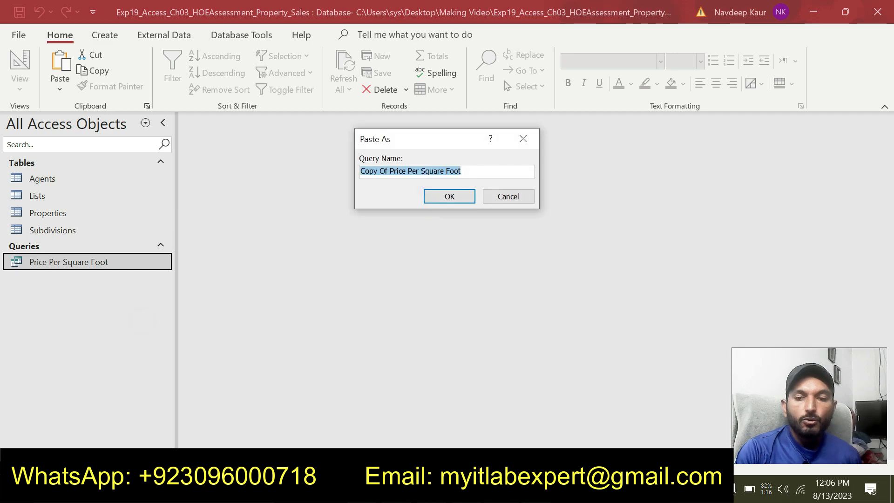
# Check the required name in Word and name the copied query Price Per Square Foot Formated in Access.
pyautogui.hotkey('alt', 'Tab')
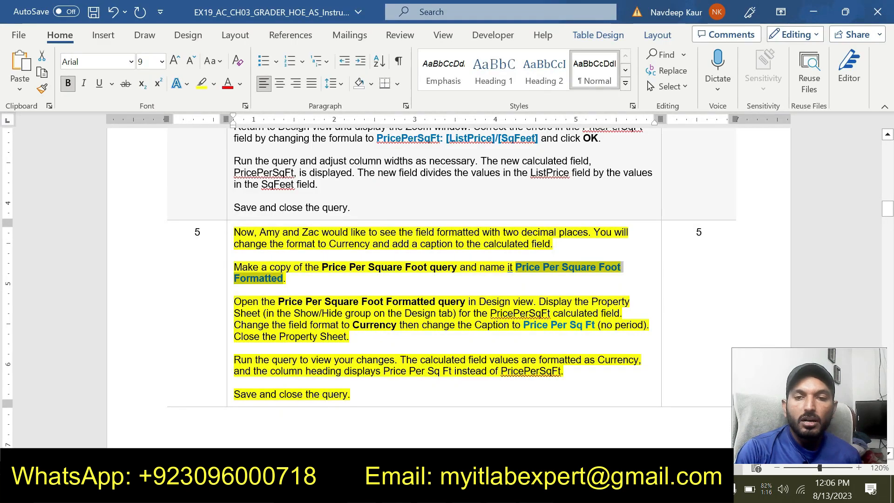
pyautogui.hotkey('alt', 'Tab')
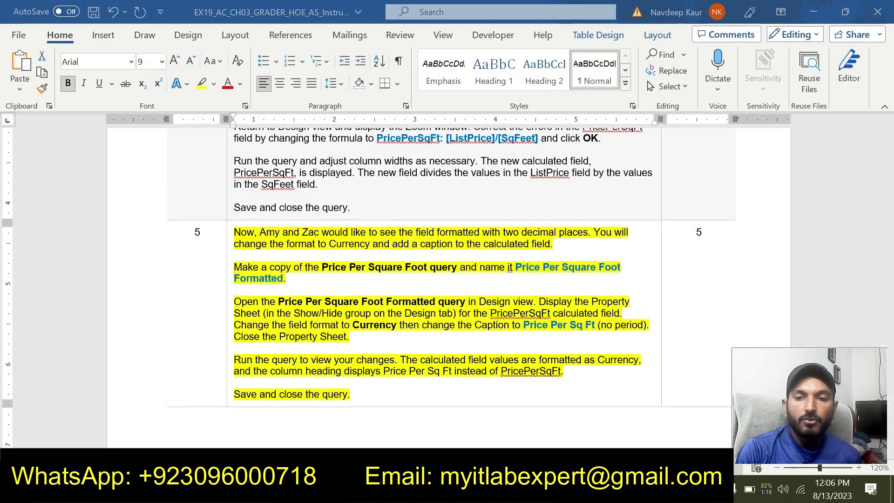
pyautogui.click(388, 171)
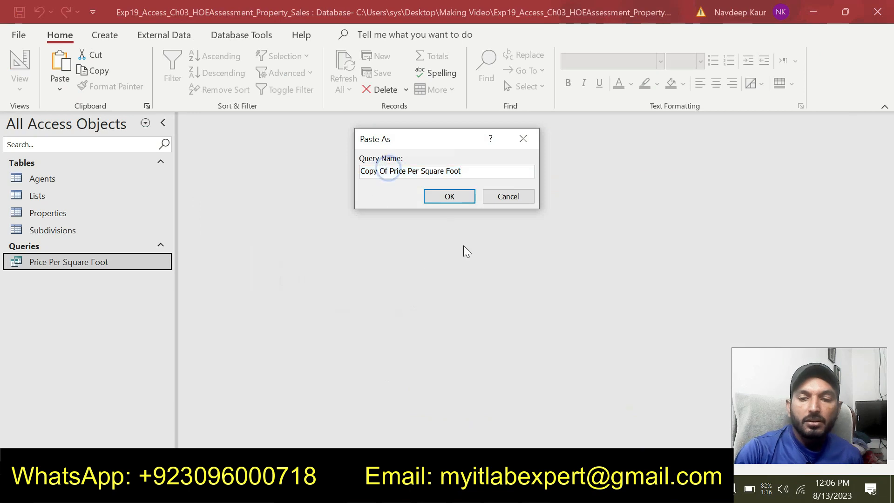
pyautogui.press('BackSpace')
pyautogui.press('BackSpace')
pyautogui.press('BackSpace')
pyautogui.press('BackSpace')
pyautogui.press('BackSpace')
pyautogui.press('BackSpace')
pyautogui.press('BackSpace')
pyautogui.press('BackSpace')
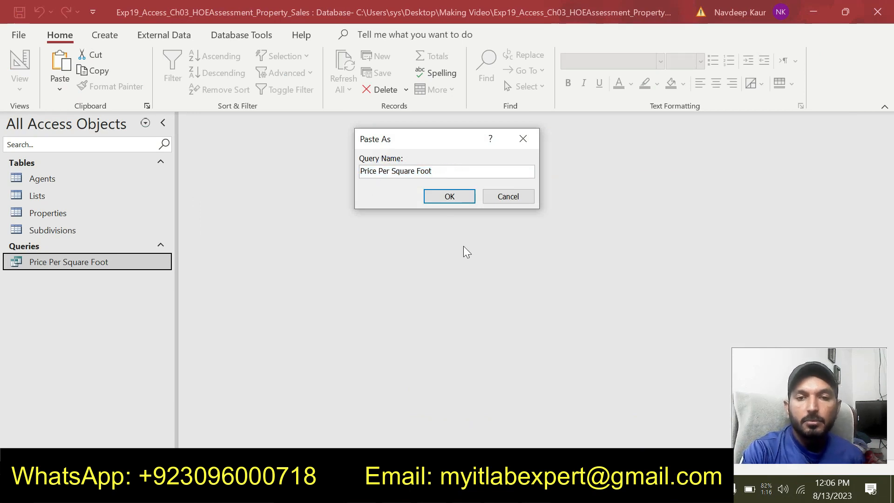
pyautogui.press('Right')
pyautogui.press('Right')
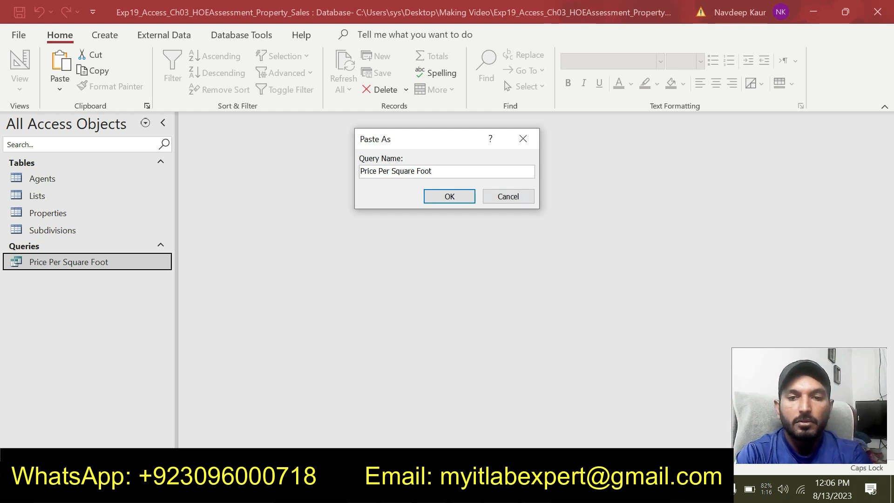
pyautogui.write('Formated')
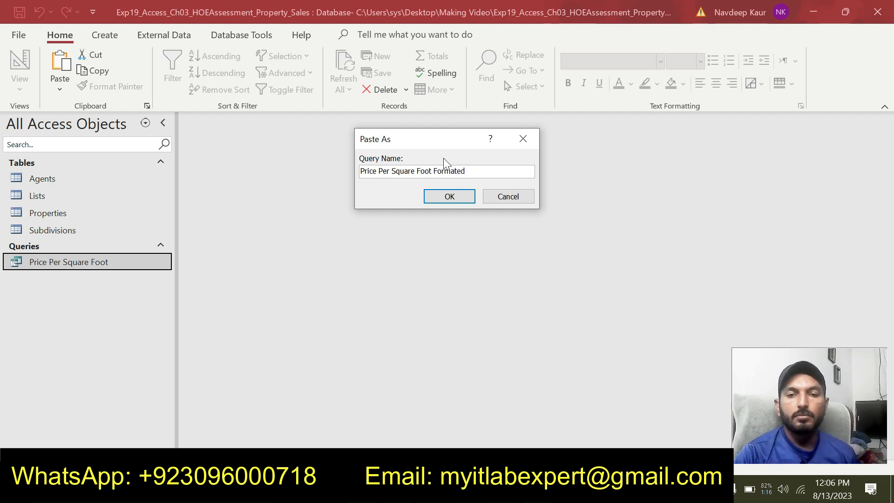
pyautogui.click(451, 200)
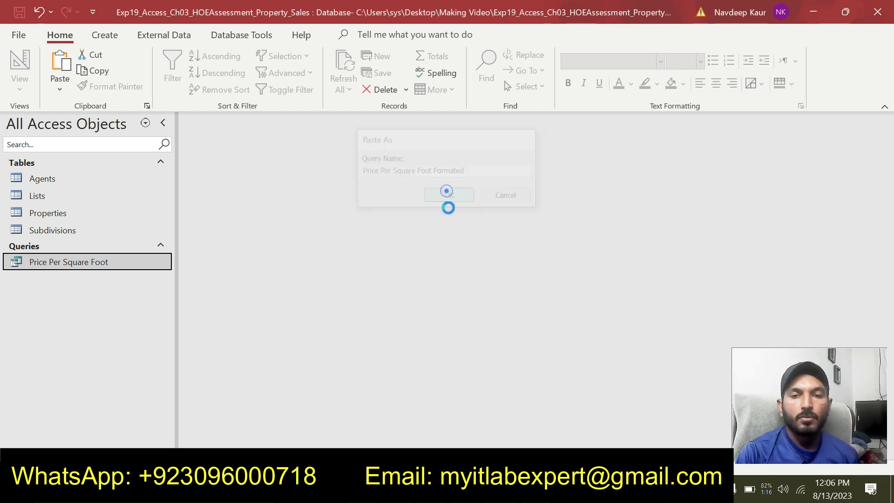
# Review the Design view instruction for step 5 in Word, and open the Price Per Square Foot Formated query in Design view in Access.
pyautogui.hotkey('alt', 'Tab')
pyautogui.click(285, 278)
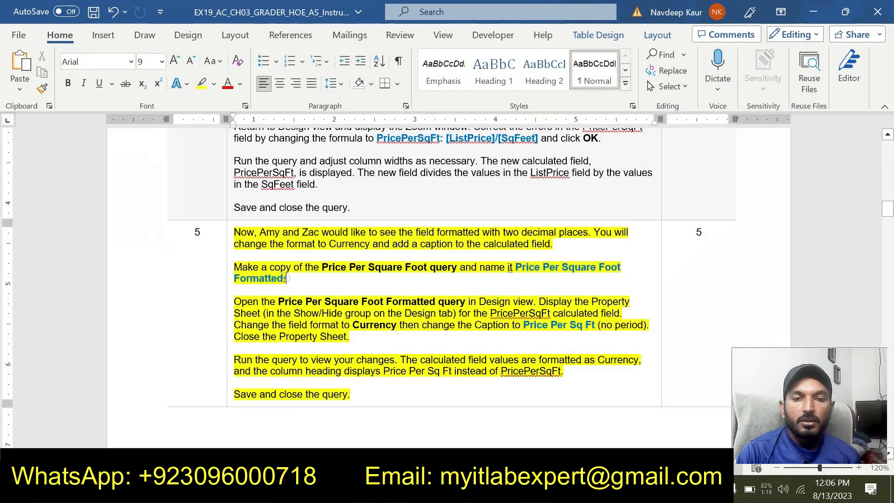
pyautogui.moveTo(234, 309)
pyautogui.mouseDown()
pyautogui.moveTo(360, 337)
pyautogui.moveTo(235, 302)
pyautogui.mouseUp()
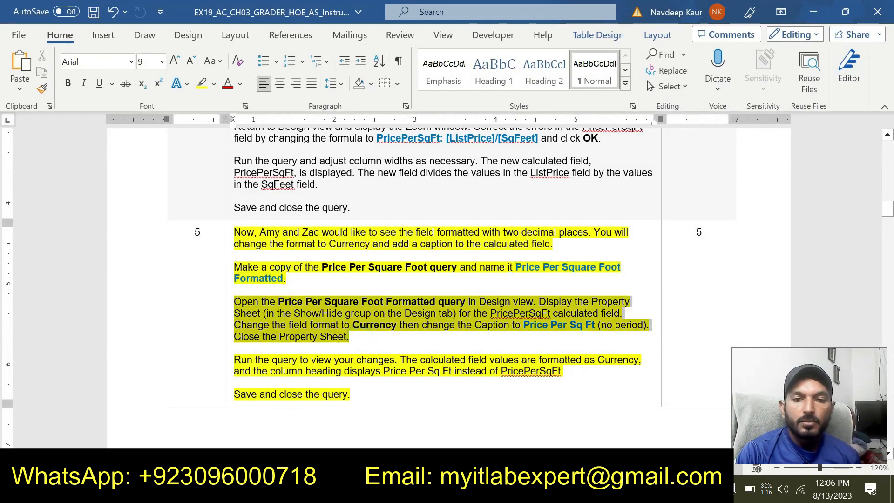
pyautogui.click(367, 347)
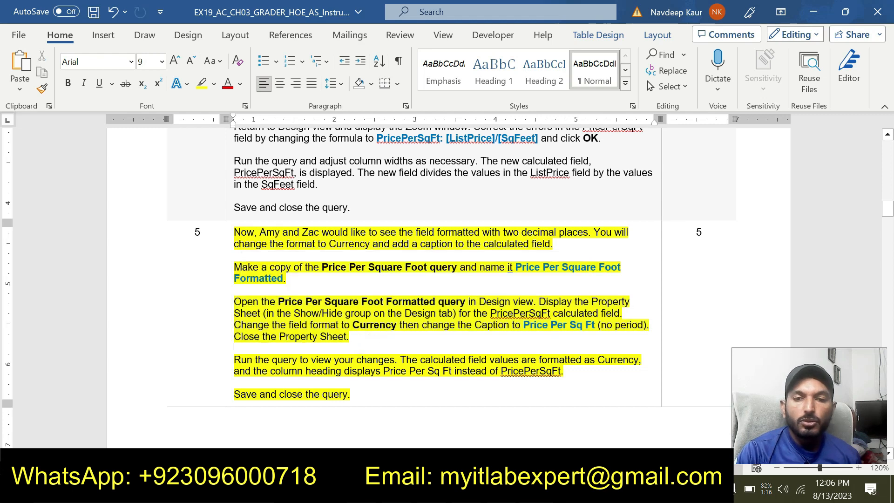
pyautogui.moveTo(534, 301); pyautogui.dragTo(234, 302)
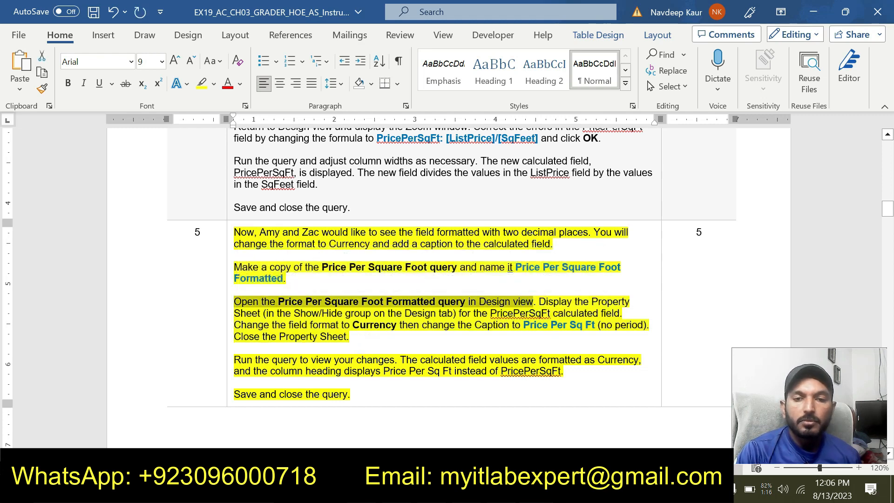
pyautogui.hotkey('alt', 'Tab')
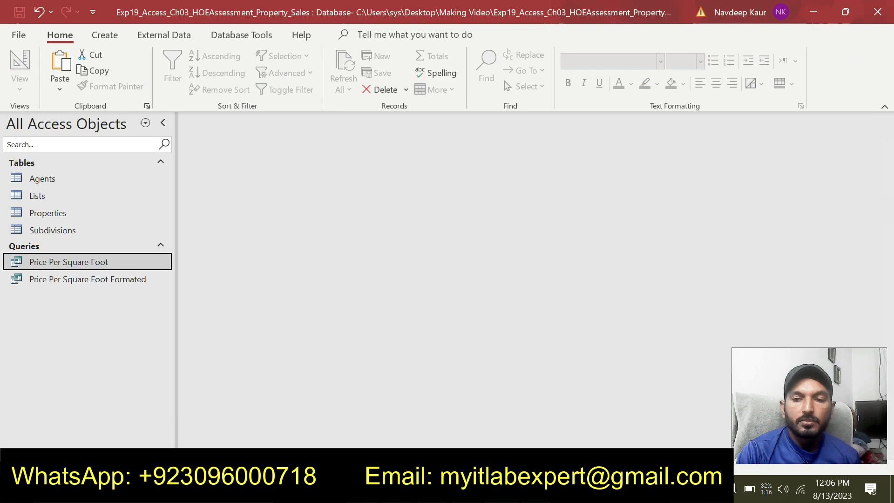
pyautogui.rightClick(135, 278)
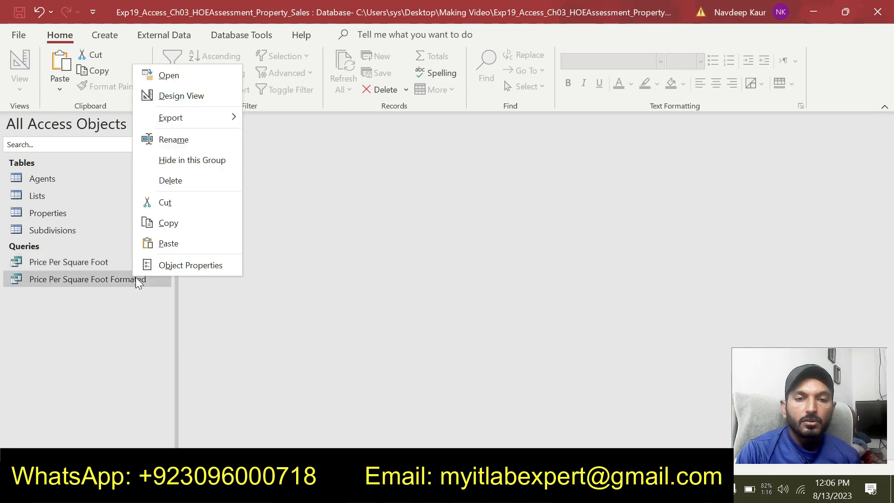
pyautogui.click(189, 96)
# Read the Property Sheet instruction in Word and display the Property Sheet for the PricePerSqFt calculated field in Access.
pyautogui.hotkey('alt', 'Tab')
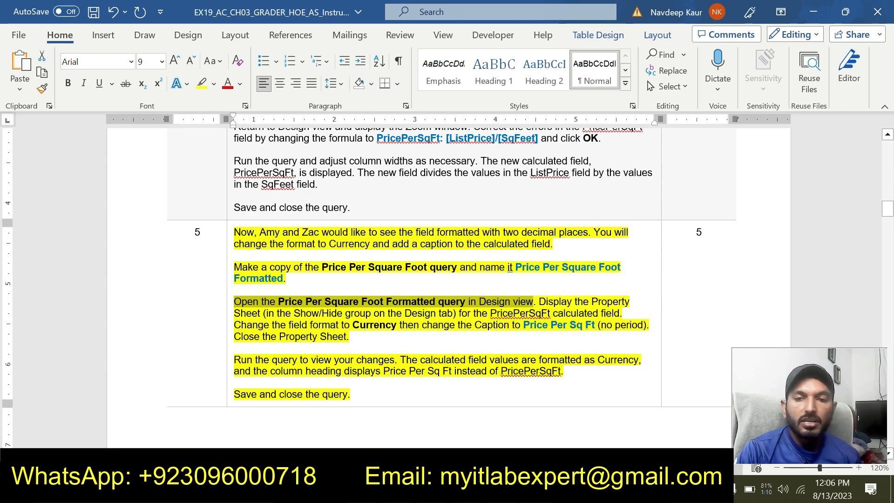
pyautogui.moveTo(538, 302); pyautogui.dragTo(622, 312)
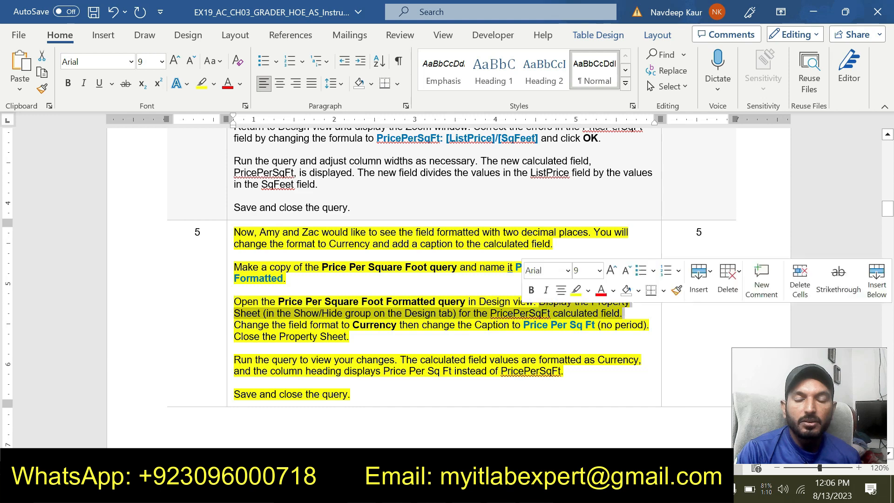
pyautogui.hotkey('alt', 'Tab')
pyautogui.click(642, 330)
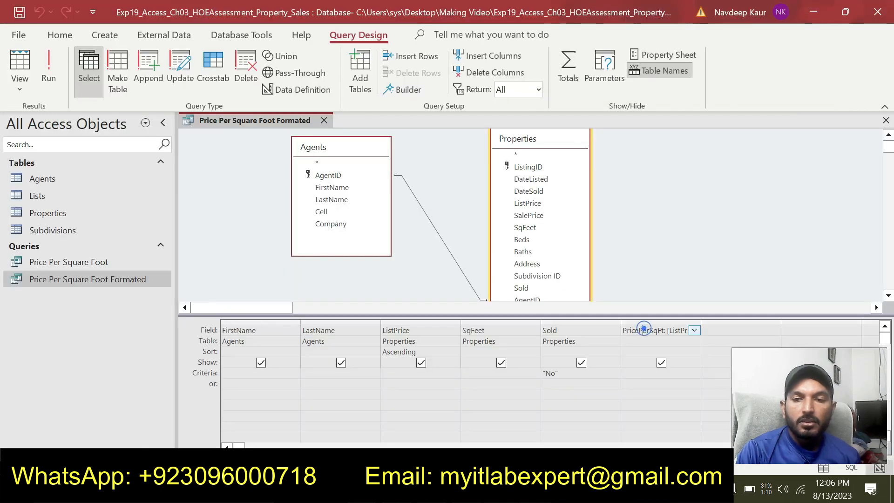
pyautogui.click(663, 54)
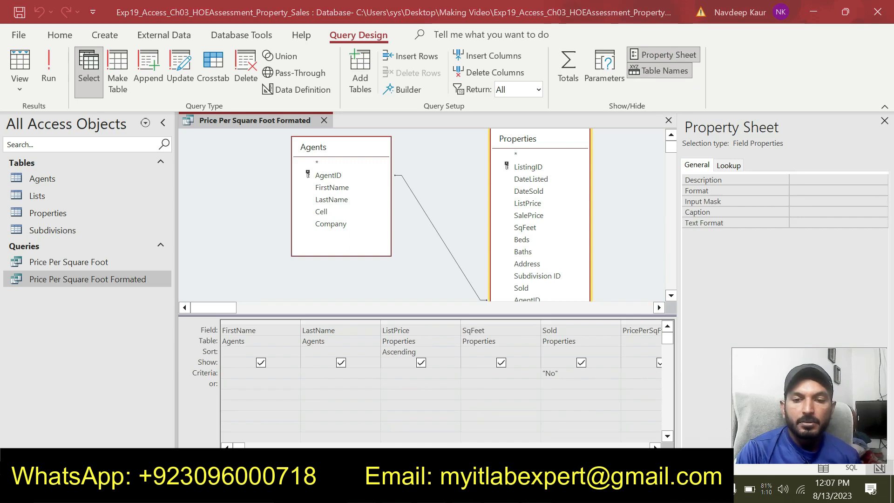
# Review the format and caption instruction in Word, and set the PricePerSqFt field's format to Currency in Access.
pyautogui.hotkey('alt', 'Tab')
pyautogui.click(234, 324)
pyautogui.click(259, 337)
pyautogui.moveTo(233, 325); pyautogui.dragTo(597, 326)
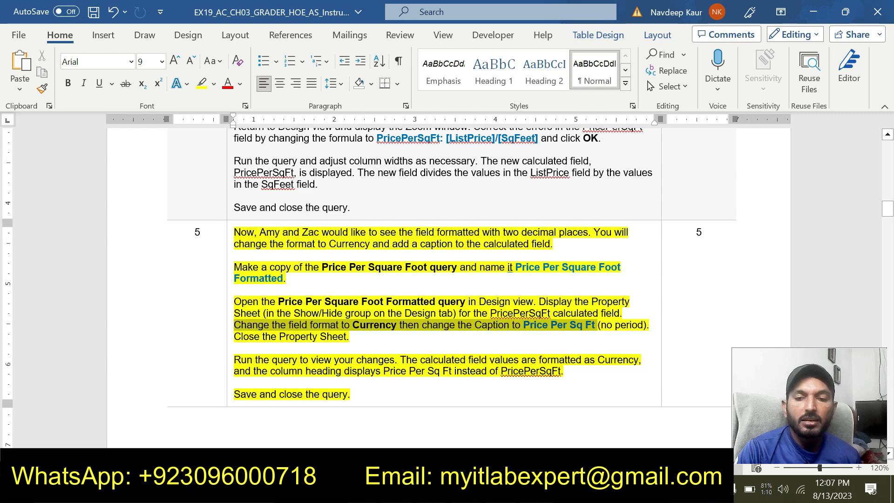
pyautogui.hotkey('alt', 'Tab')
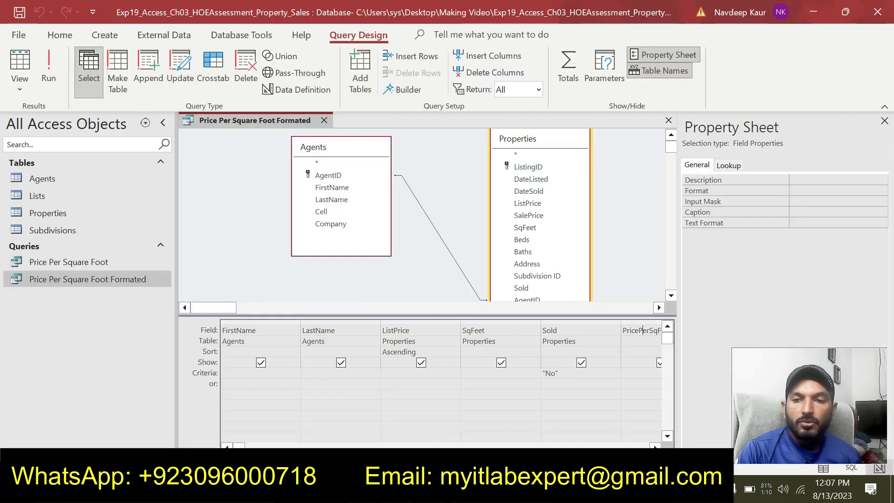
pyautogui.click(824, 191)
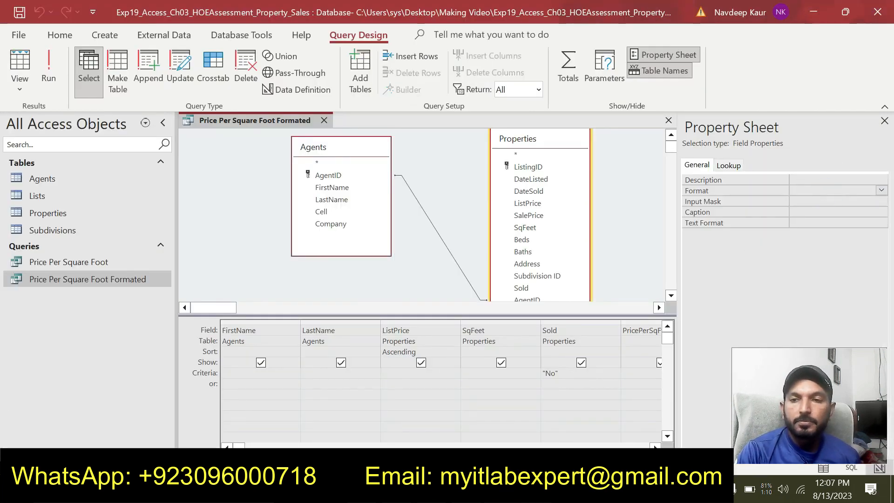
pyautogui.click(881, 190)
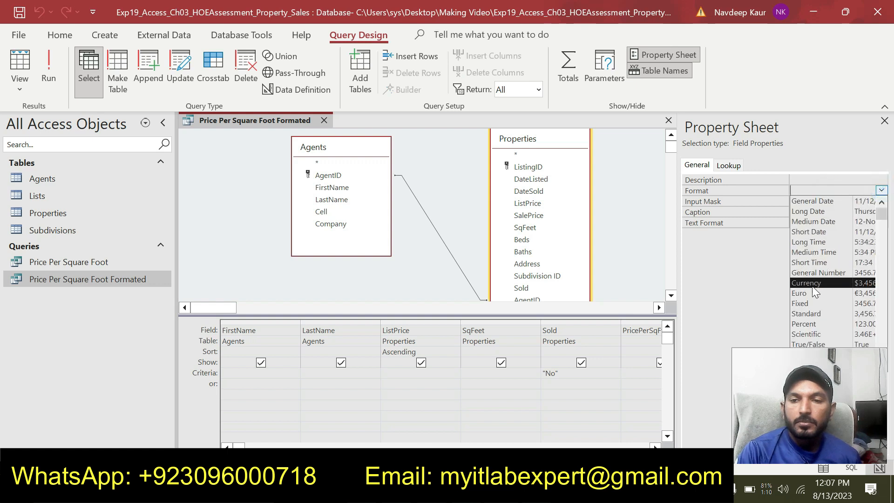
pyautogui.click(812, 283)
# Check the caption text in Word and set the PricePerSqFt field's caption in Access to "Price Per Sq Ft." with a trailing period.
pyautogui.click(811, 211)
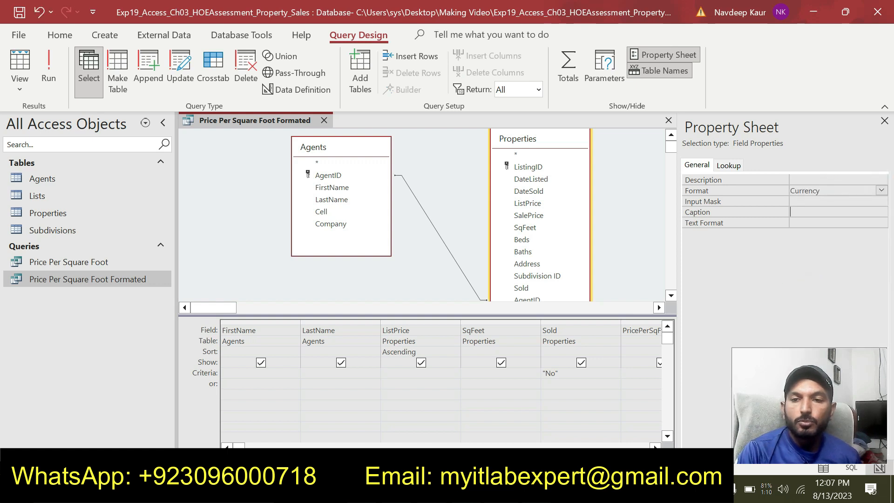
pyautogui.hotkey('alt', 'Tab')
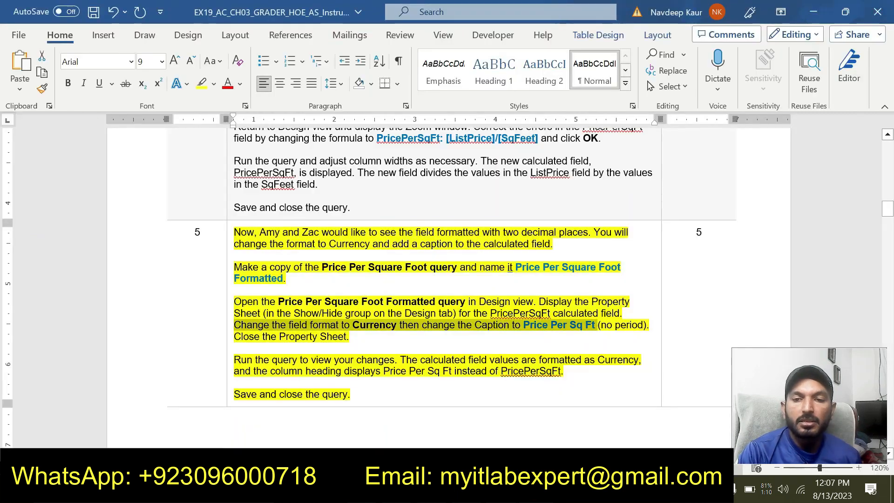
pyautogui.hotkey('alt', 'Tab')
pyautogui.click(805, 211)
pyautogui.press('capslock')
pyautogui.write('Price Per')
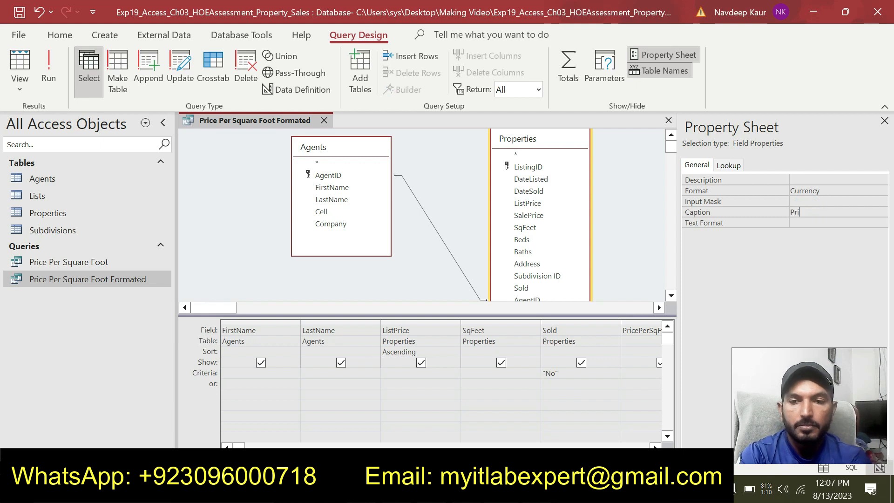
pyautogui.press('capslock')
pyautogui.write('Sq')
pyautogui.press('capslock')
pyautogui.write('F')
pyautogui.press('capslock')
pyautogui.write('oot')
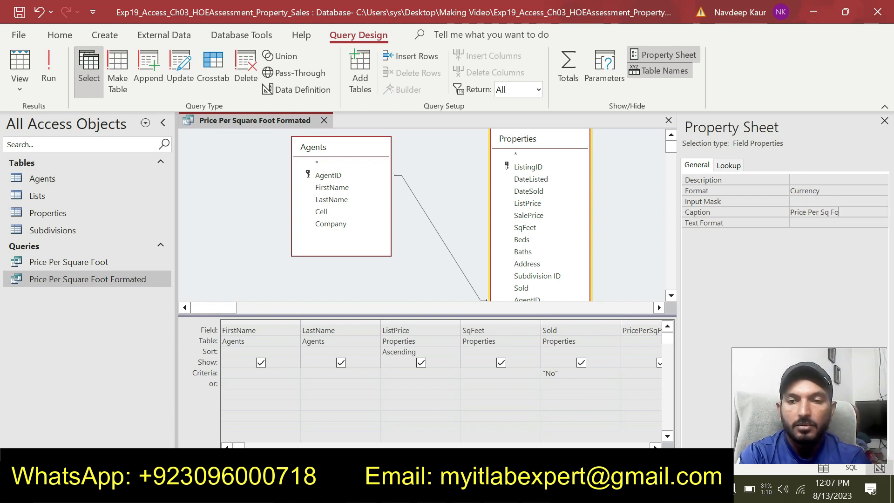
pyautogui.press('BackSpace')
pyautogui.press('BackSpace')
pyautogui.press('BackSpace')
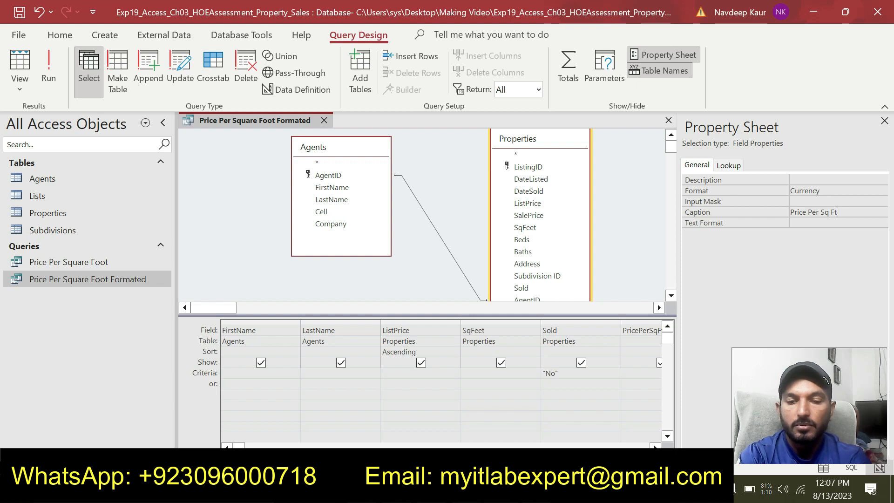
pyautogui.write('.')
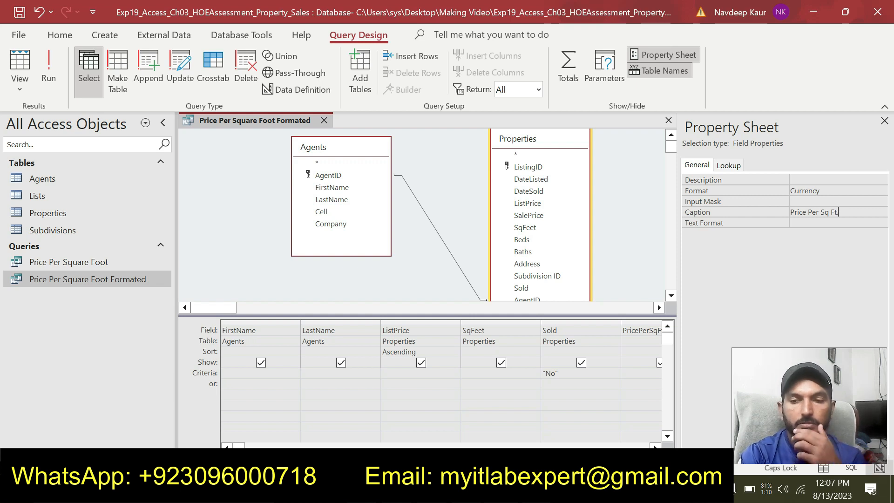
# Remove the trailing period from the field's caption in Access, checking the wording against the Word instructions.
pyautogui.hotkey('alt', 'Tab')
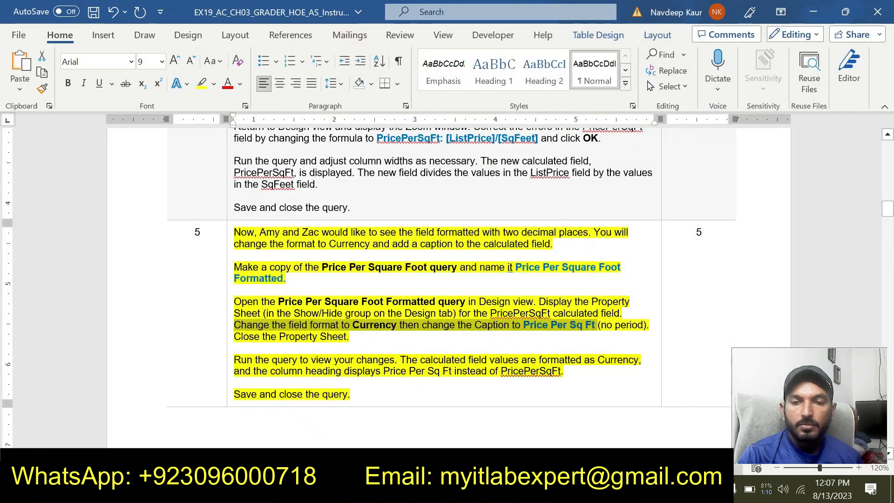
pyautogui.hotkey('alt', 'Tab')
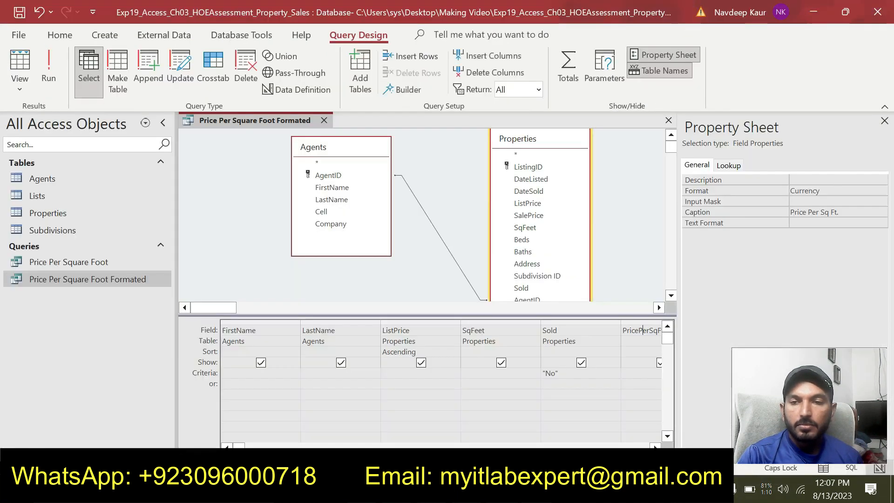
pyautogui.press('BackSpace')
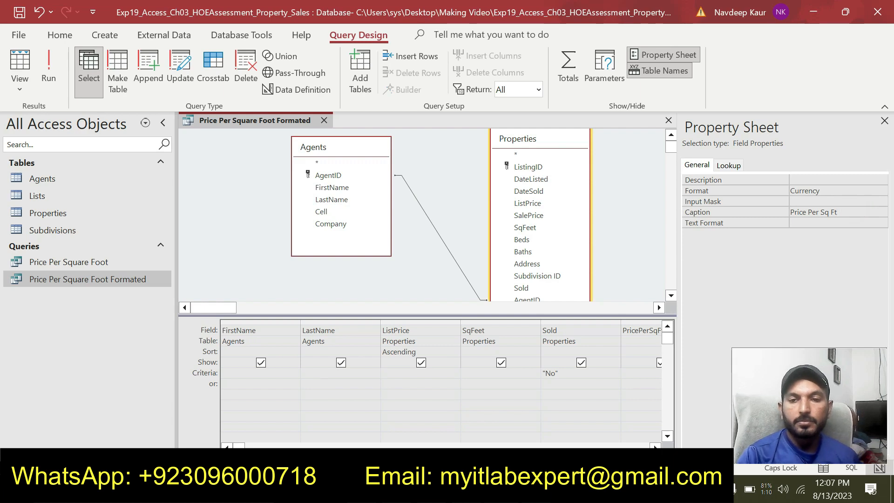
pyautogui.hotkey('alt', 'Tab')
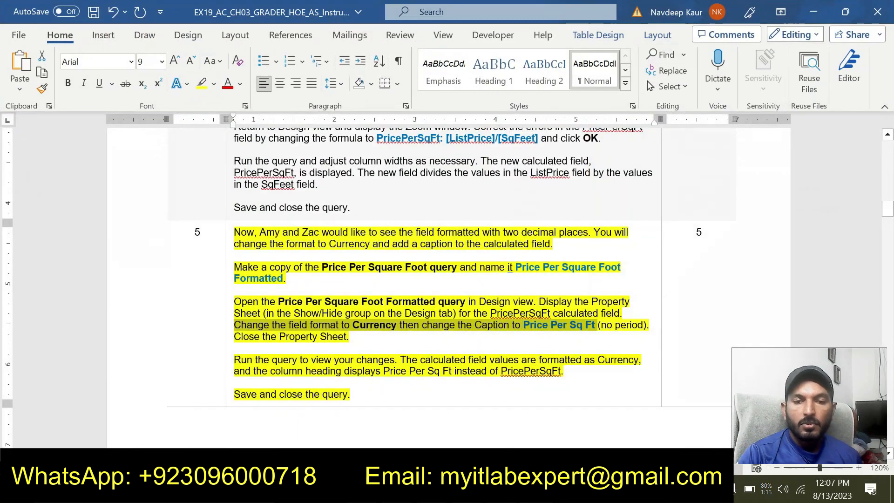
# Read the instruction about closing the Property Sheet in Word, and close the Property Sheet in Access.
pyautogui.moveTo(234, 336); pyautogui.dragTo(352, 339)
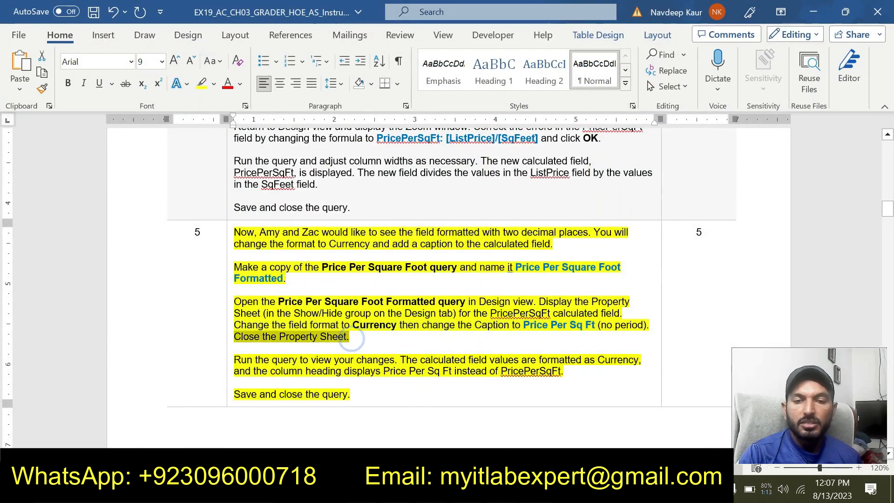
pyautogui.hotkey('alt', 'Tab')
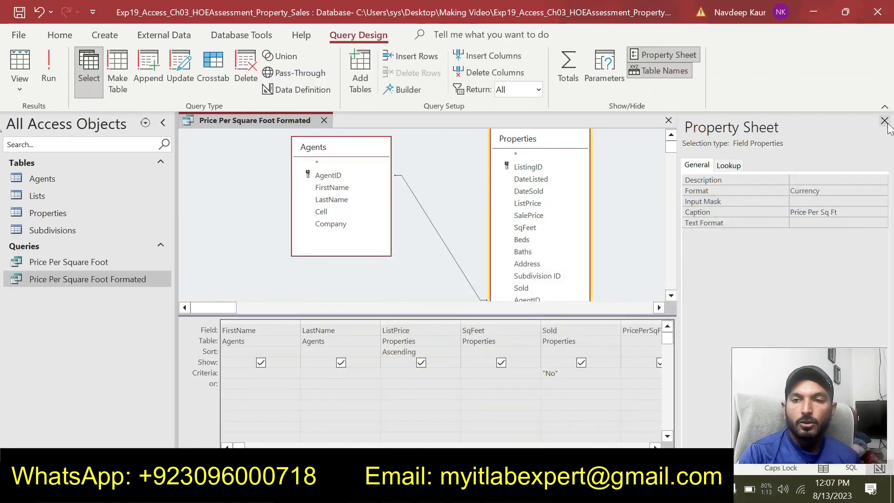
pyautogui.click(886, 120)
# Read the instruction about running the query in Word, and run the Price Per Square Foot Formated query in Access.
pyautogui.hotkey('alt', 'Tab')
pyautogui.scroll(-1, 447, 265)
pyautogui.moveTo(234, 320); pyautogui.dragTo(395, 321)
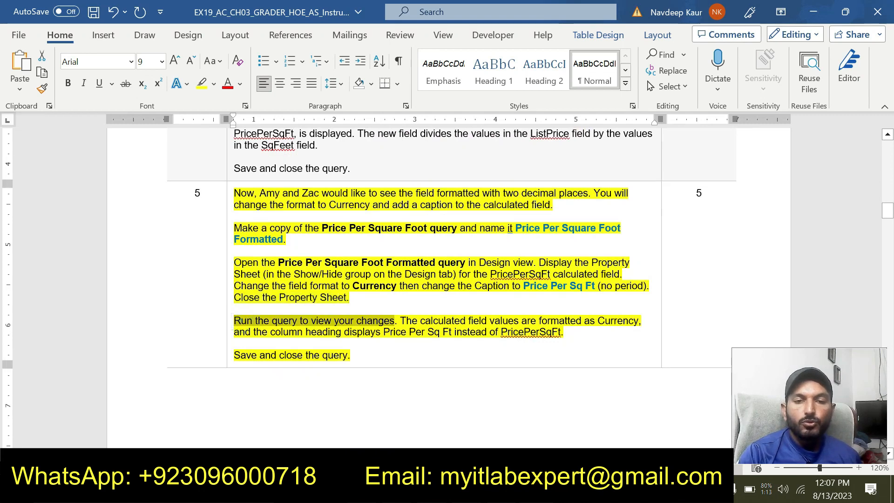
pyautogui.moveTo(234, 320); pyautogui.dragTo(511, 332)
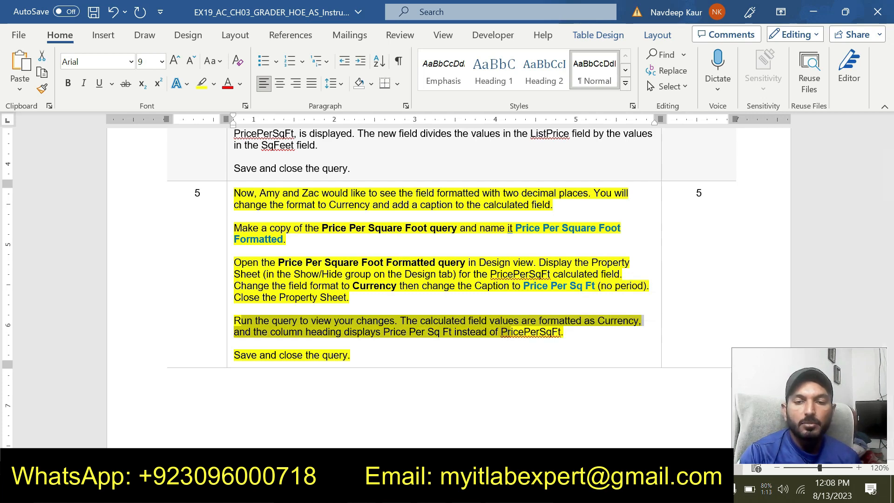
pyautogui.hotkey('alt', 'Tab')
pyautogui.click(54, 62)
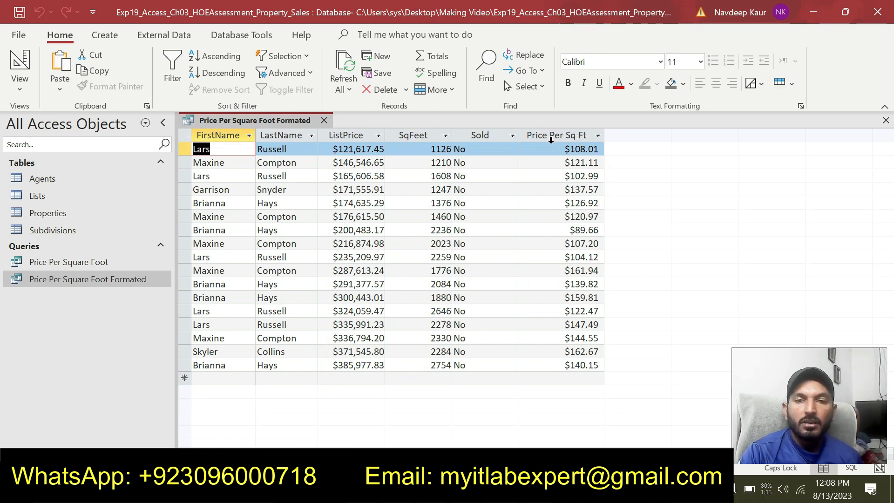
# Check the last step 5 instruction in Word, and save and close the Price Per Square Foot Formated query in Access.
pyautogui.hotkey('alt', 'Tab')
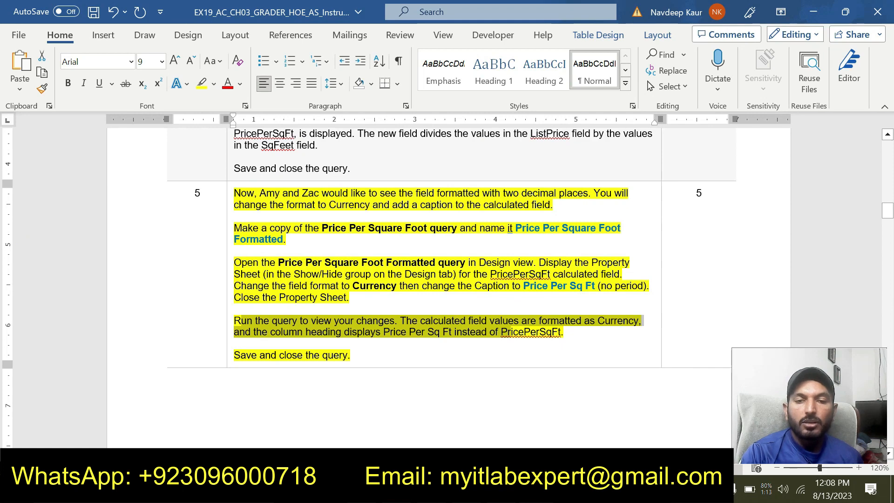
pyautogui.hotkey('alt', 'Tab')
pyautogui.rightClick(218, 119)
pyautogui.rightClick(228, 117)
pyautogui.rightClick(233, 116)
pyautogui.click(249, 150)
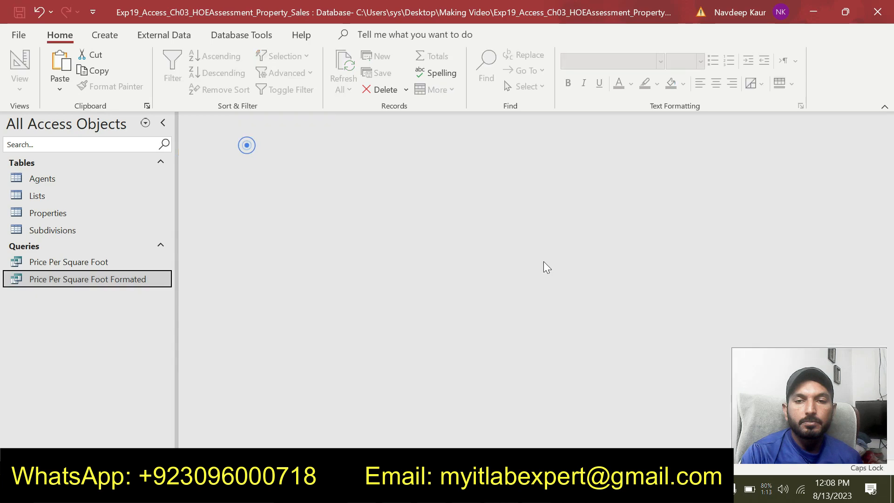
# Switch to Word and remove the yellow highlighting from all of the step 5 instructions.
pyautogui.hotkey('alt', 'Tab')
pyautogui.moveTo(361, 355); pyautogui.dragTo(234, 193)
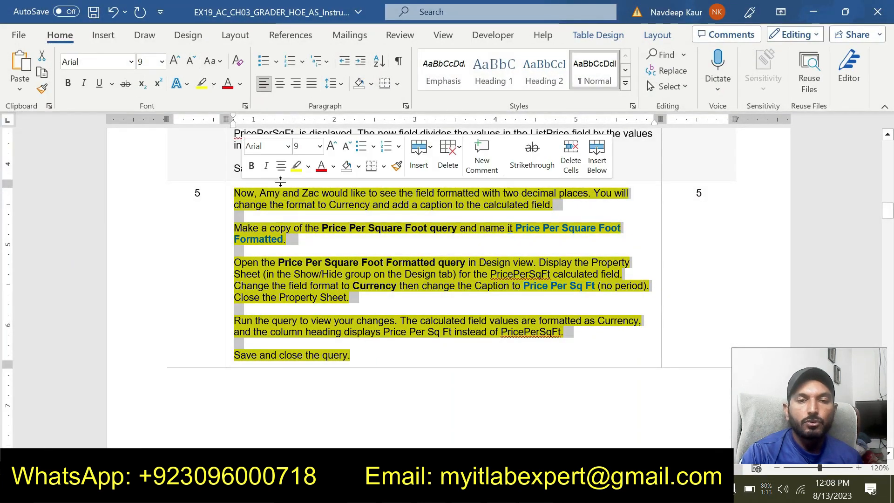
pyautogui.click(290, 168)
pyautogui.click(366, 320)
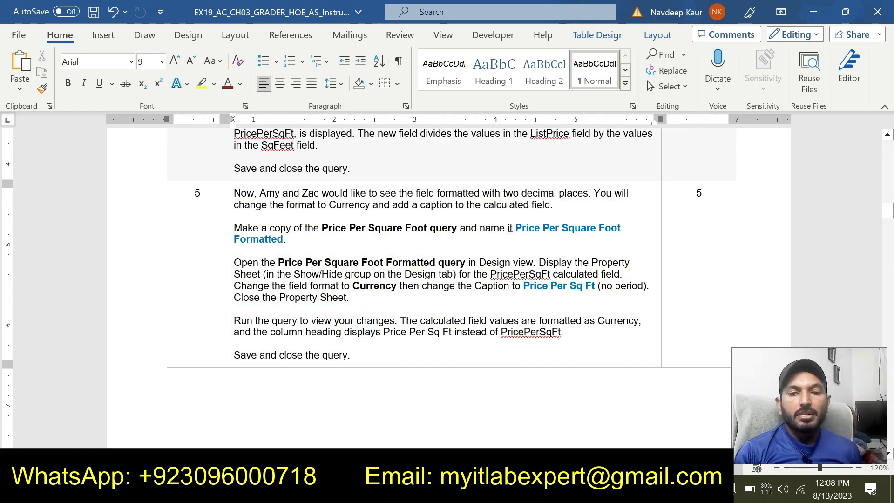
# Highlight in yellow the step 6 instruction to copy the query and name it List Price Calculations.
pyautogui.scroll(-12, 379, 283)
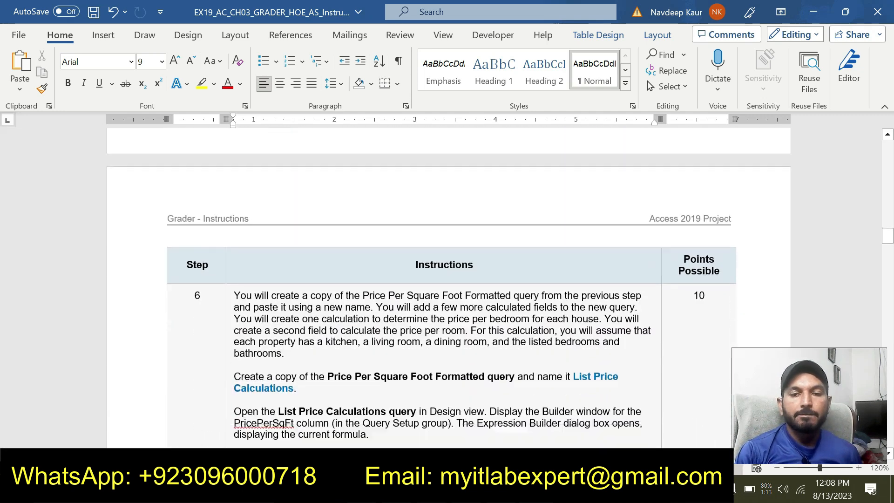
pyautogui.scroll(-3, 446, 279)
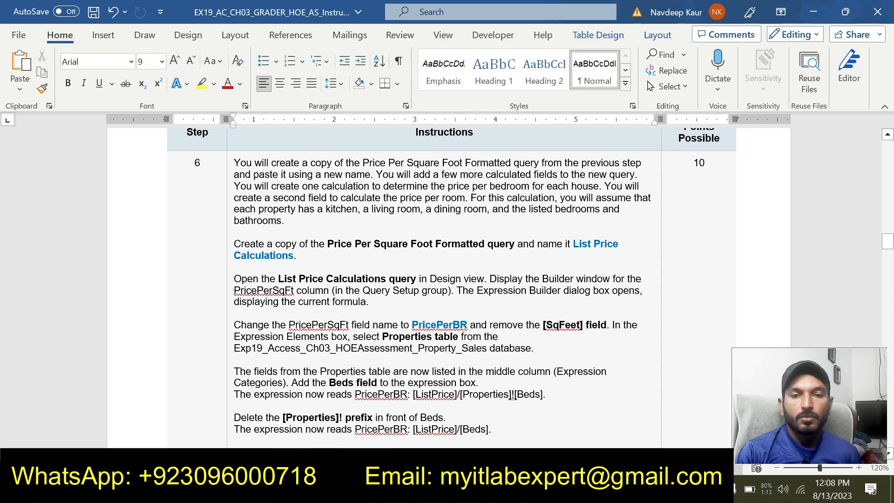
pyautogui.click(342, 222)
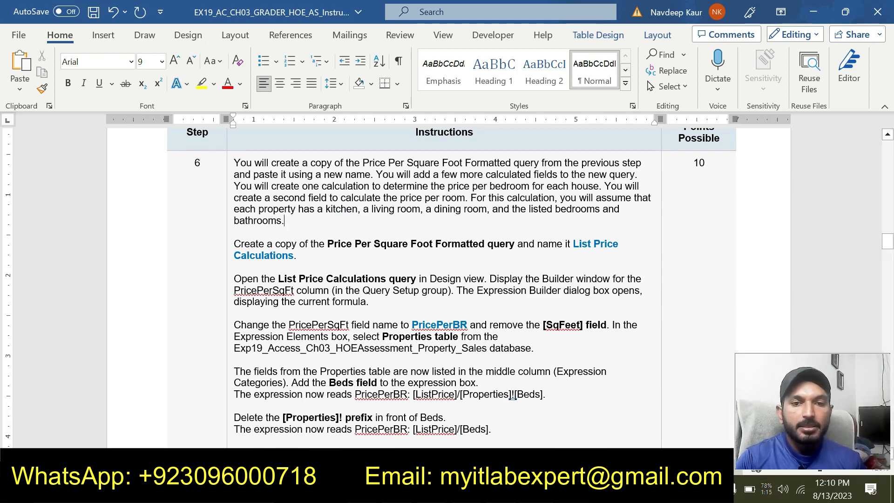
pyautogui.tripleClick(302, 255)
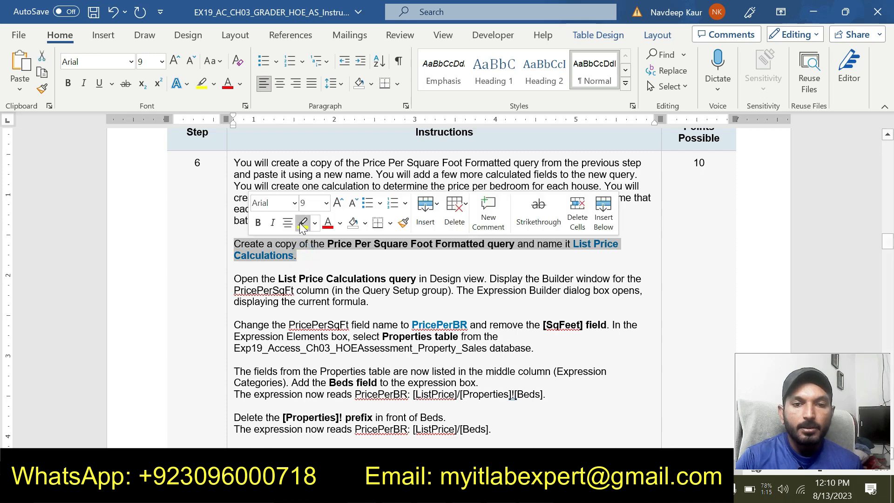
pyautogui.click(303, 223)
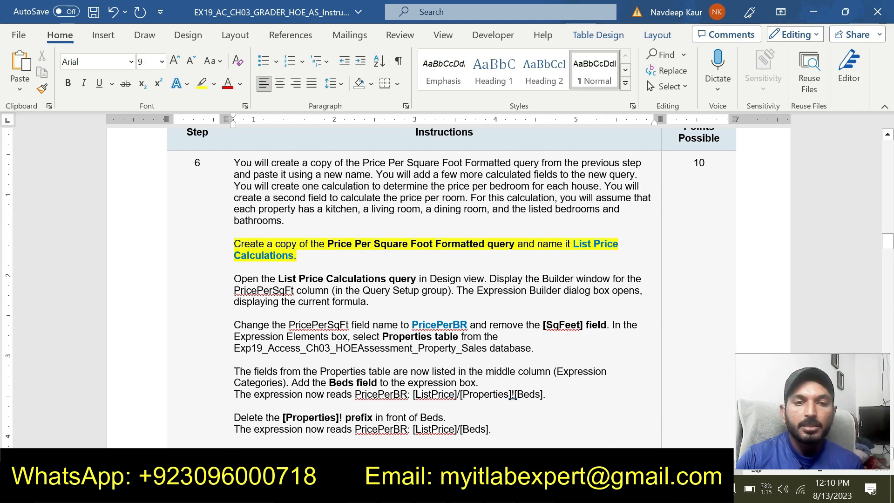
# Switch to Access, copy the Price Per Square Foot Formated query and start pasting it as a new query.
pyautogui.hotkey('alt', 'Tab')
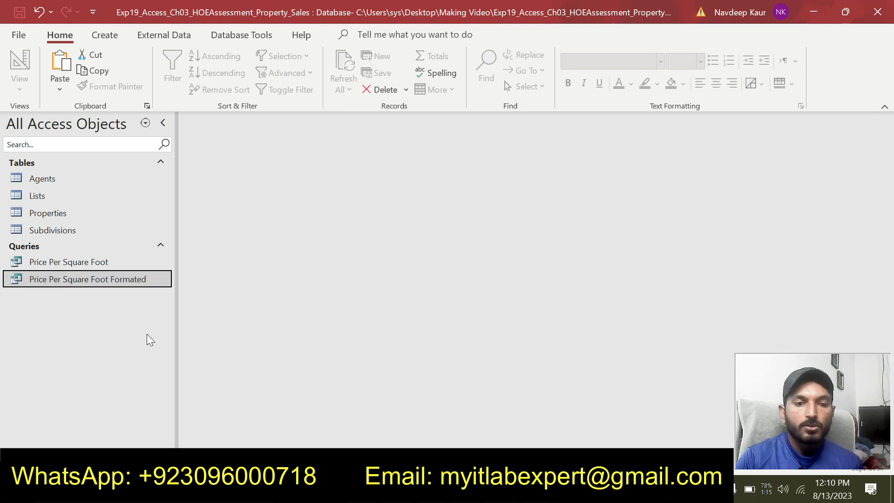
pyautogui.rightClick(84, 278)
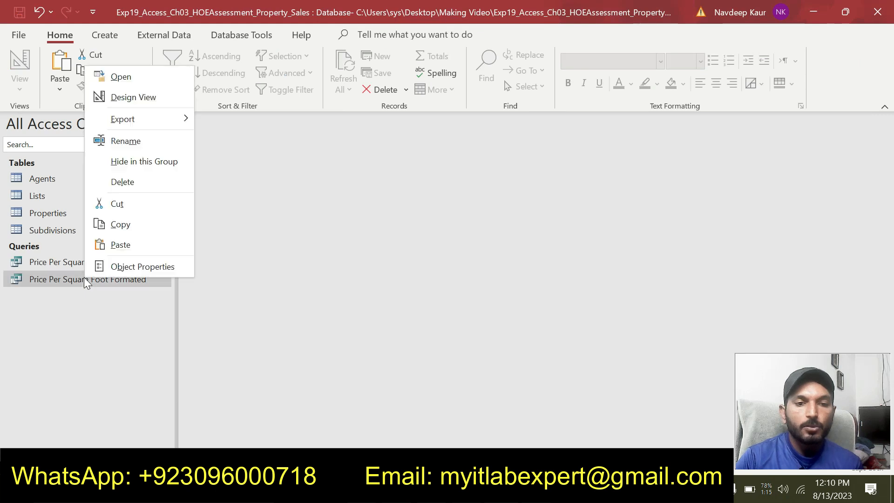
pyautogui.click(127, 224)
pyautogui.rightClick(83, 352)
pyautogui.click(120, 306)
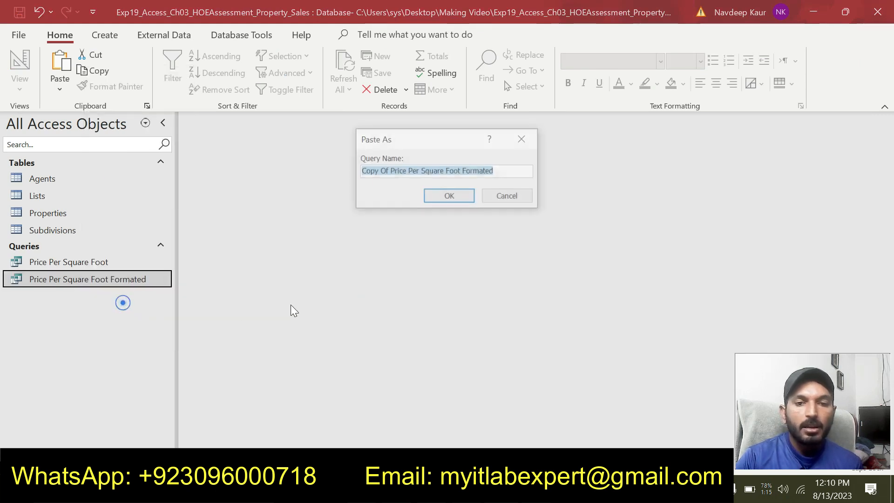
# Paste the copied Price Per Square Foot Formated query under the name List Price Calculations and select the new query.
pyautogui.hotkey('alt', 'Tab')
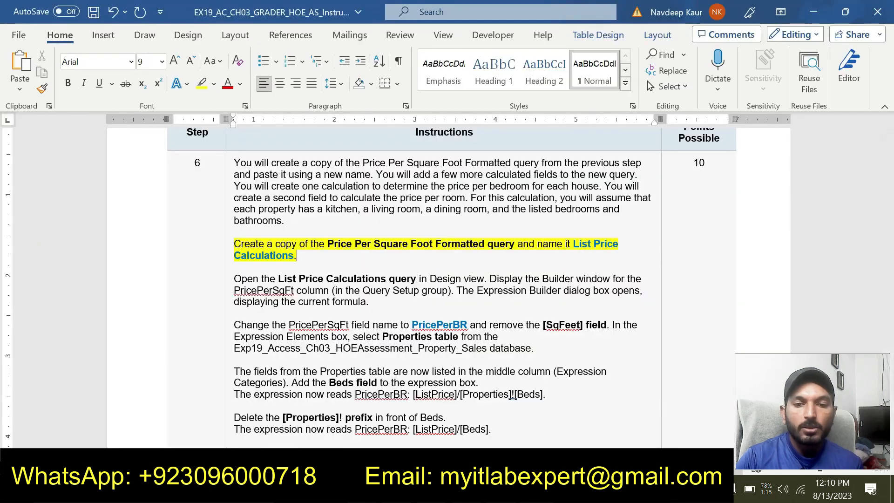
pyautogui.hotkey('alt', 'Tab')
pyautogui.write('Lis')
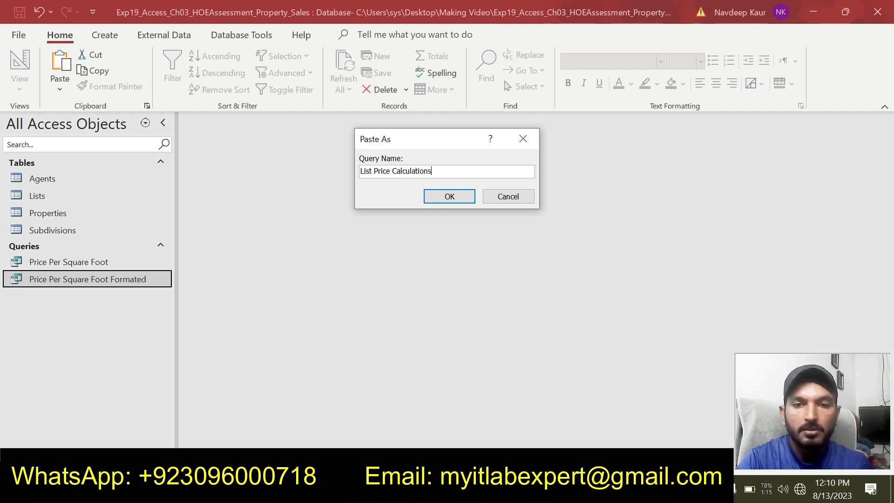
pyautogui.click(435, 196)
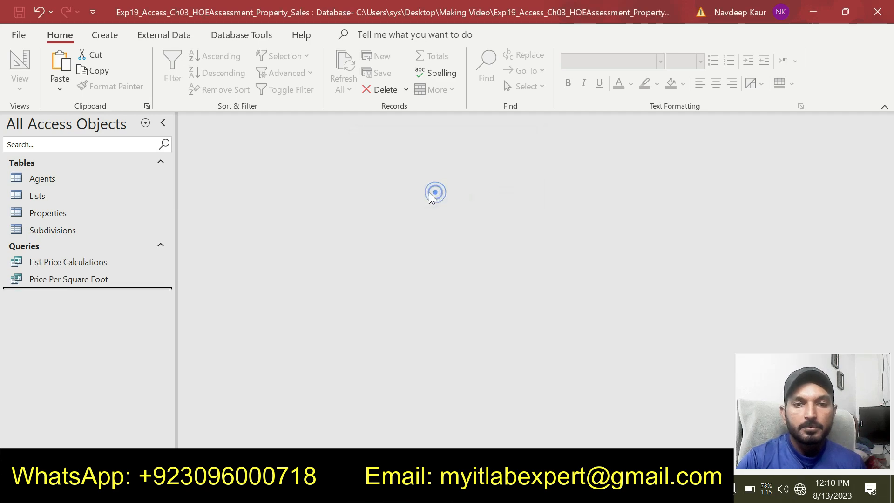
pyautogui.click(95, 261)
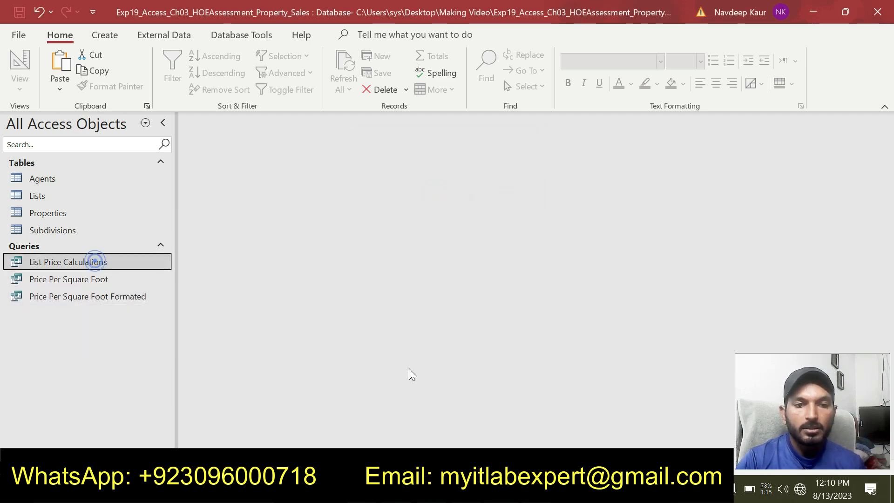
# In the Word instructions, clear the highlight from the query-copy paragraph and highlight the paragraph about opening List Price Calculations in Design view.
pyautogui.hotkey('alt', 'Tab')
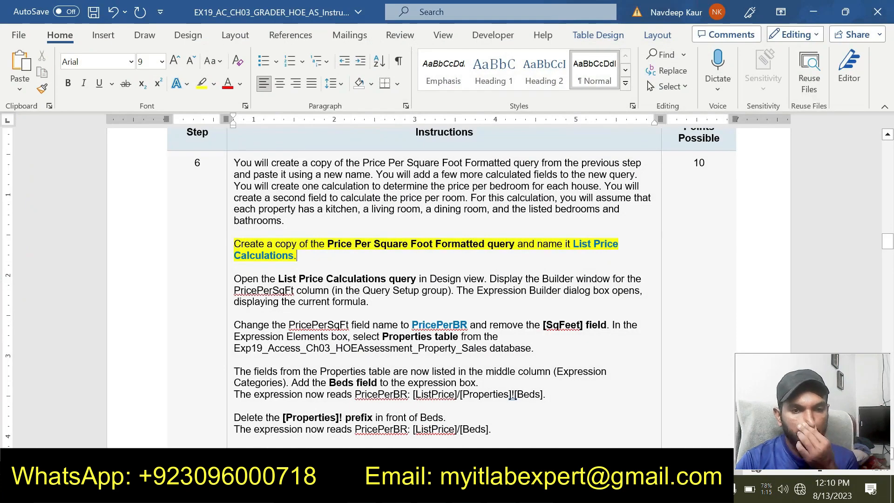
pyautogui.tripleClick(304, 256)
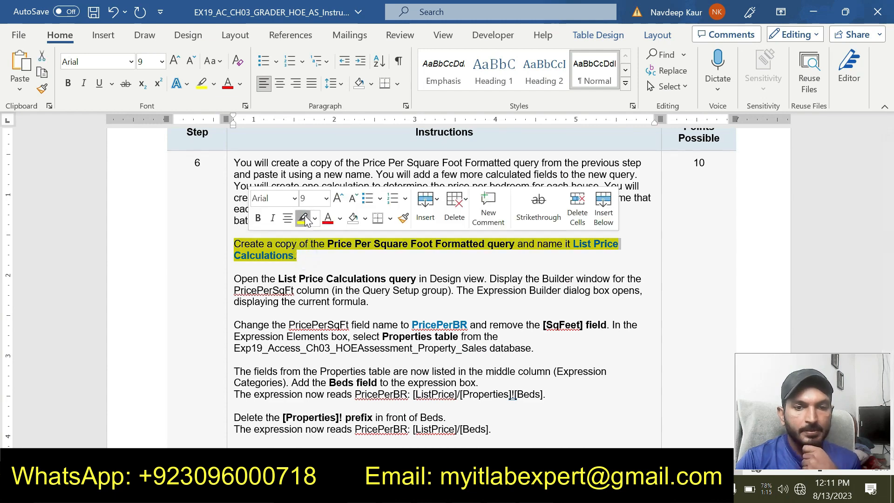
pyautogui.click(303, 217)
pyautogui.tripleClick(384, 297)
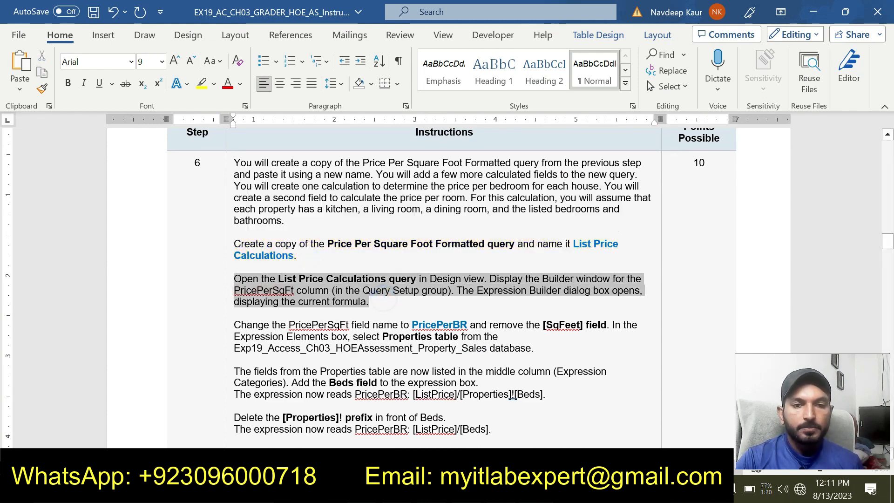
pyautogui.click(307, 255)
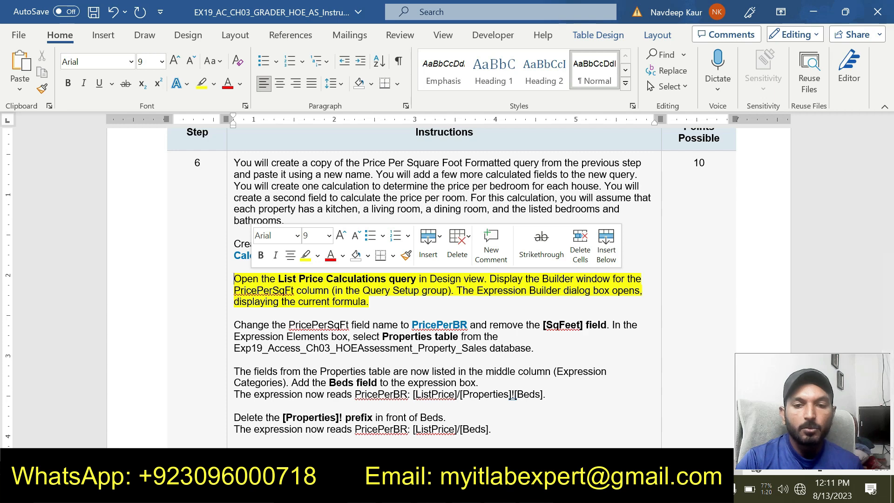
# In Access, open the List Price Calculations query in Design view and display the Expression Builder for the PricePerSqFt column.
pyautogui.hotkey('alt', 'Tab')
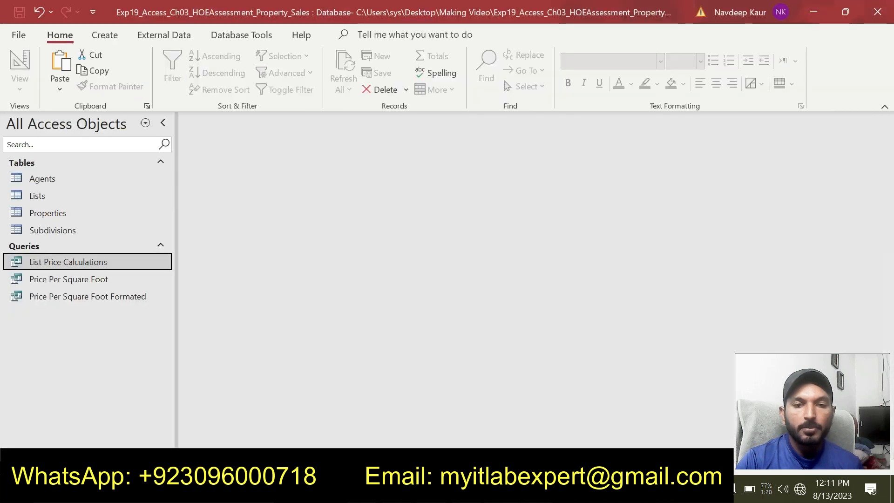
pyautogui.rightClick(101, 264)
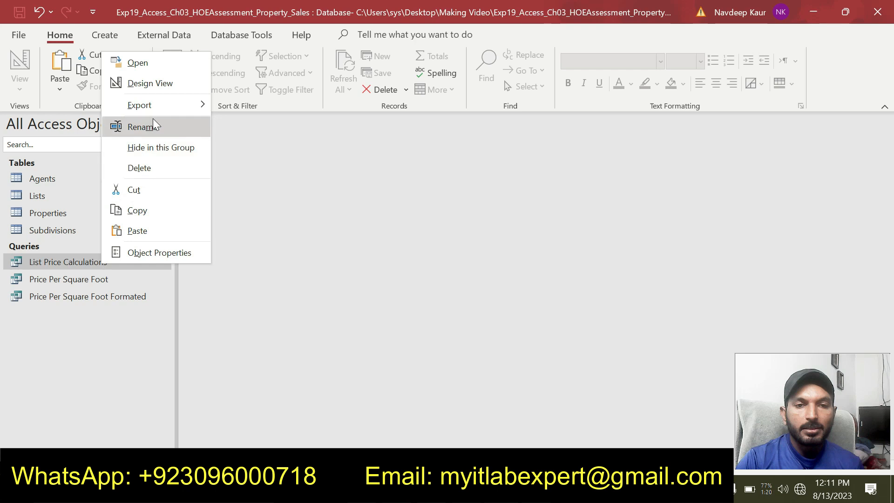
pyautogui.click(150, 83)
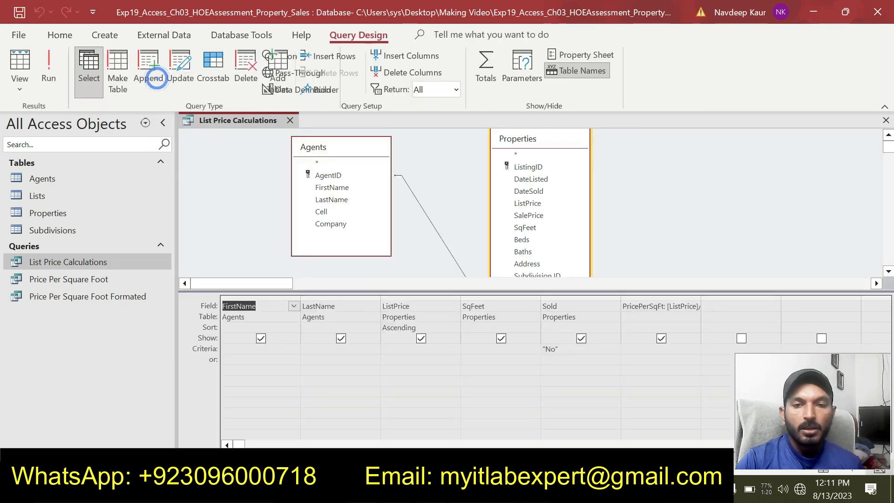
pyautogui.click(661, 306)
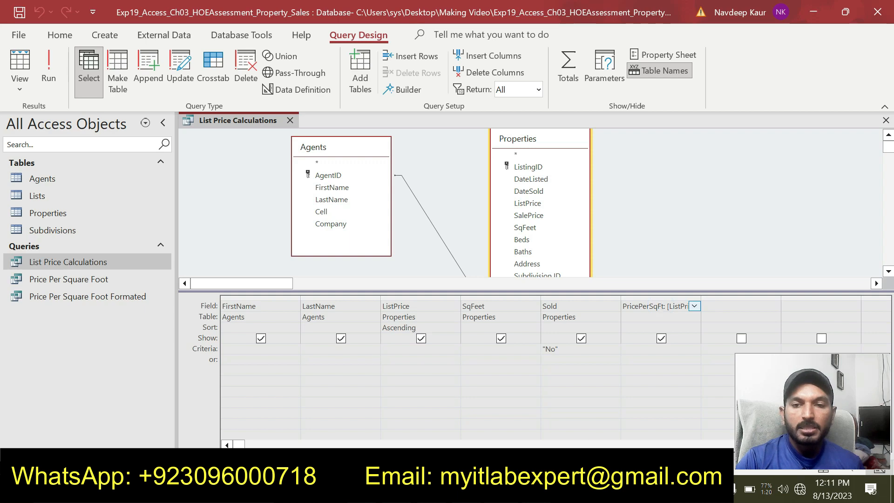
pyautogui.click(646, 306)
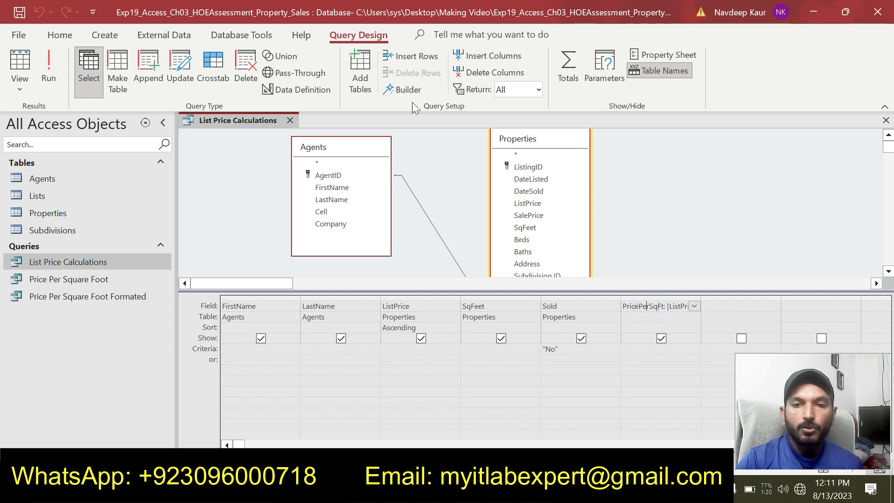
pyautogui.click(407, 90)
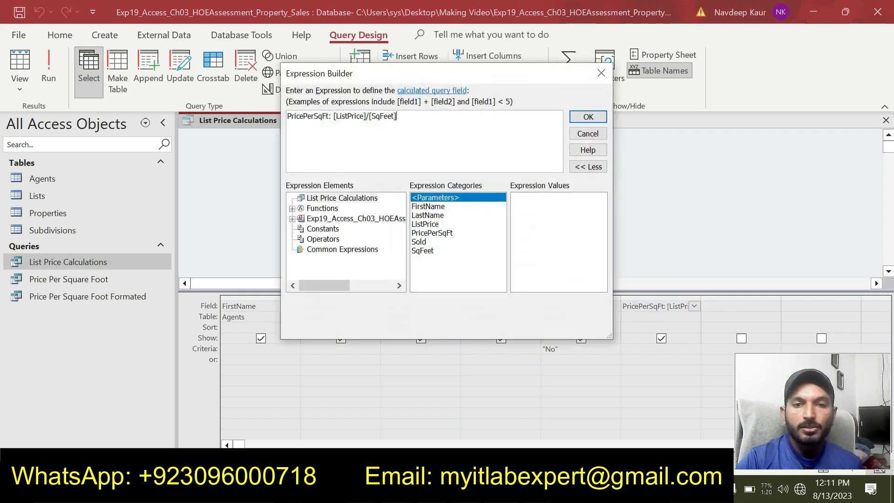
# In the Word instructions, move the yellow highlight from the Design view paragraph to the paragraph about changing the field name to PricePerBR.
pyautogui.hotkey('alt', 'Tab')
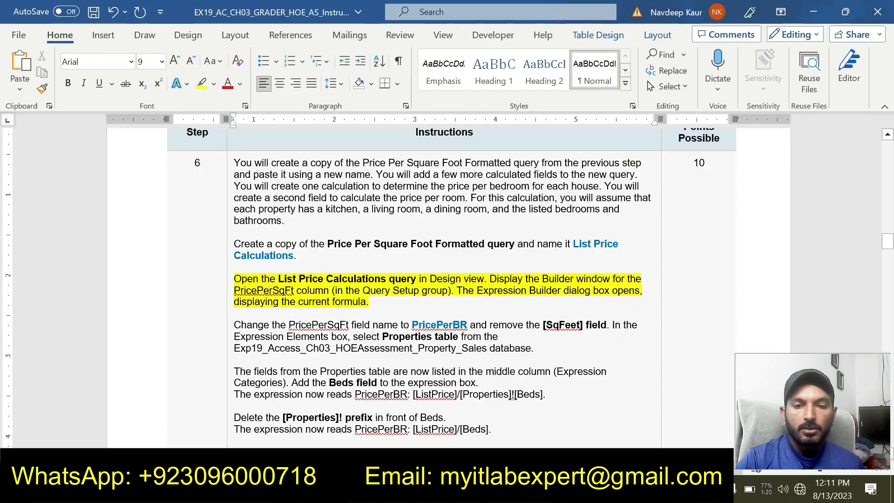
pyautogui.moveTo(373, 302); pyautogui.dragTo(237, 280)
pyautogui.click(301, 255)
pyautogui.scroll(-3, 300, 255)
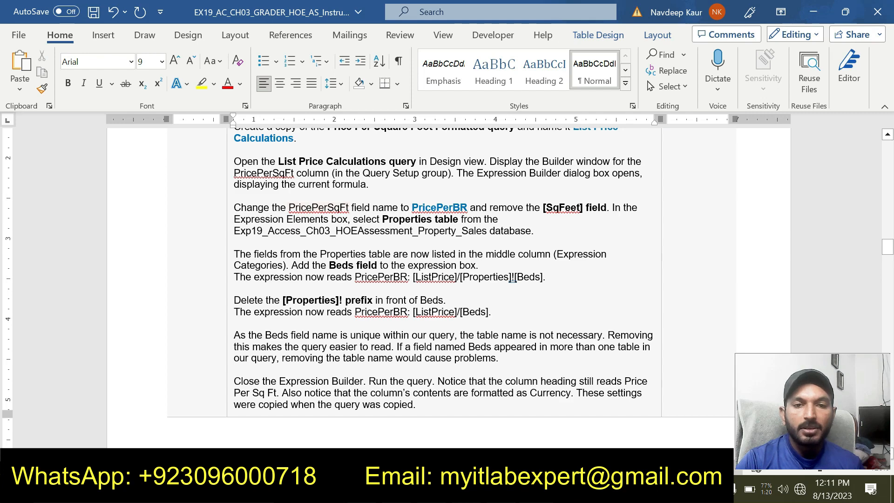
pyautogui.moveTo(412, 207); pyautogui.dragTo(467, 207)
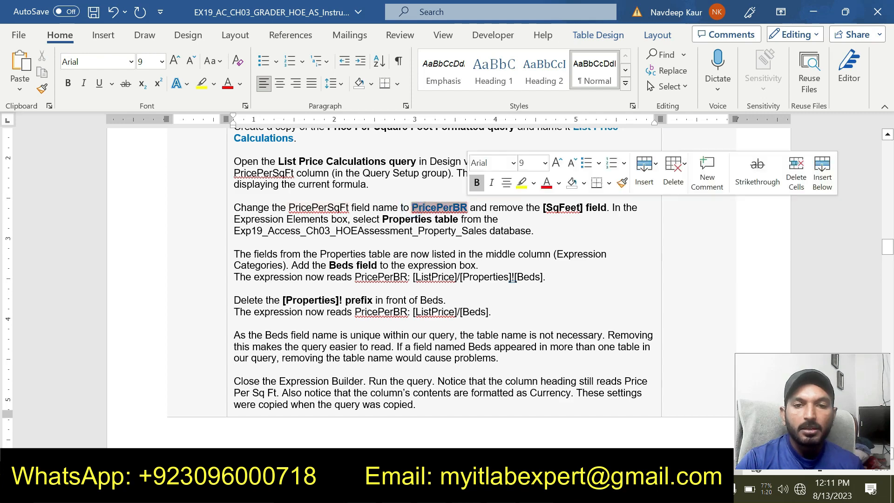
pyautogui.moveTo(534, 231); pyautogui.dragTo(292, 200)
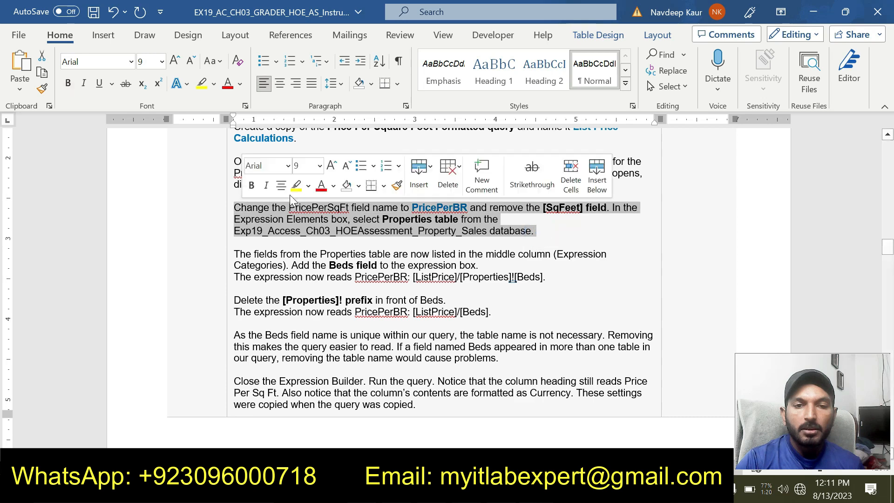
pyautogui.click(296, 185)
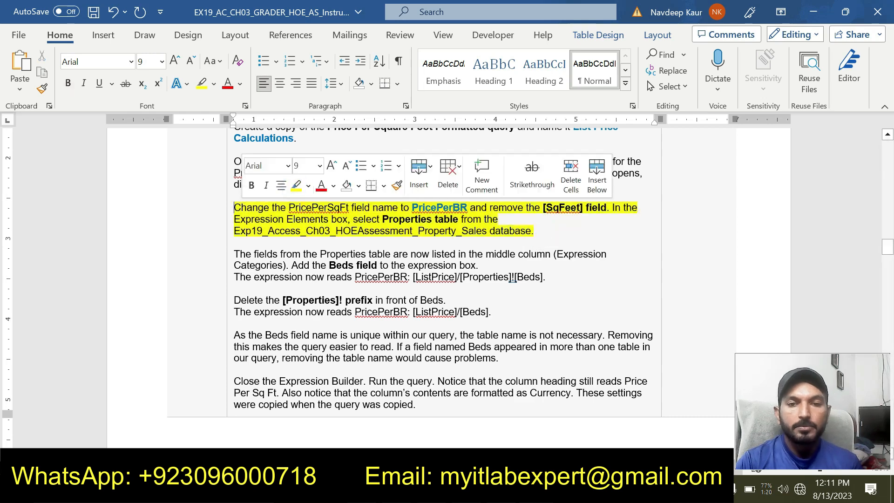
pyautogui.click(556, 231)
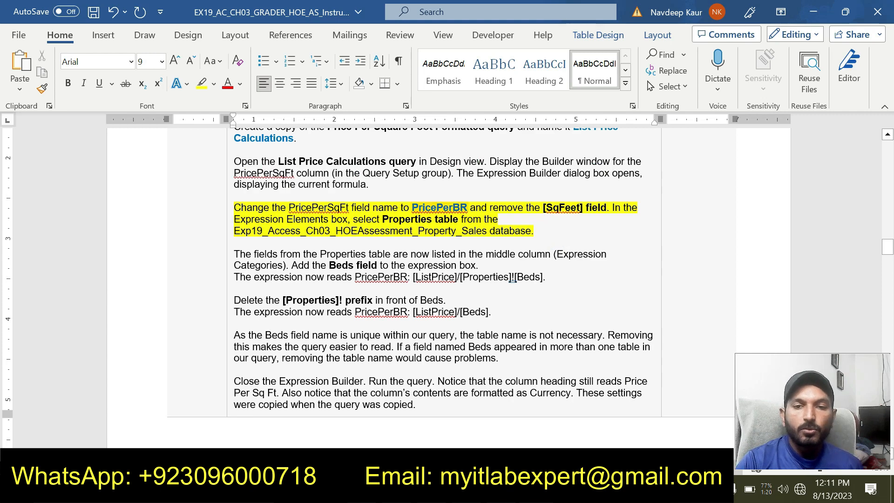
# Take the name PricePerBR from the instructions and replace the PricePerSqFt field name with it in Access's Expression Builder.
pyautogui.doubleClick(416, 207)
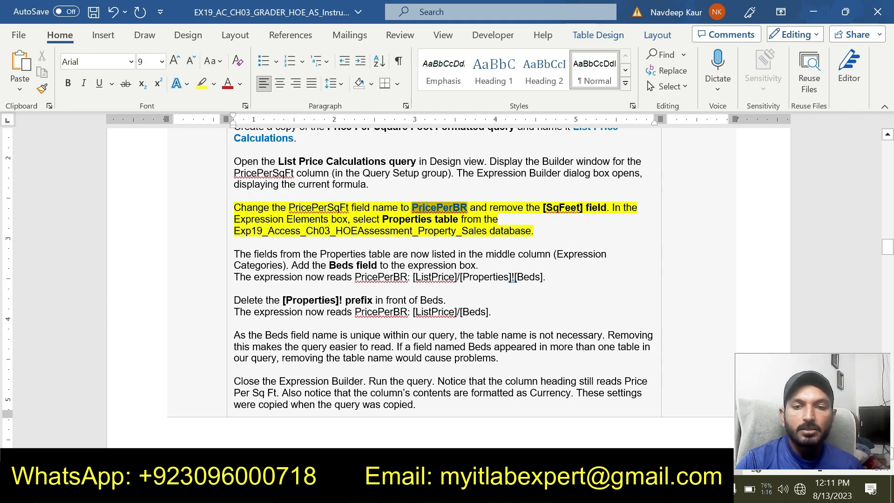
pyautogui.hotkey('ctrl', 'b')
pyautogui.hotkey('alt', 'Tab')
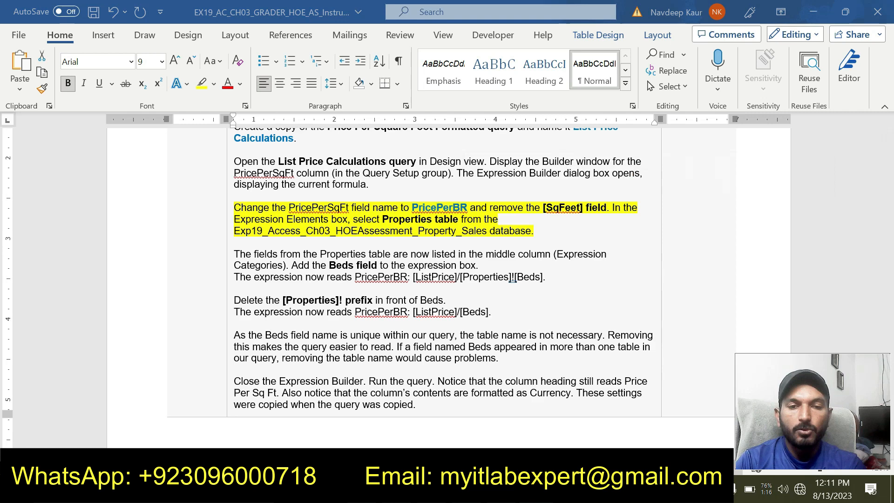
pyautogui.doubleClick(289, 116)
pyautogui.click(307, 130)
pyautogui.doubleClick(289, 116)
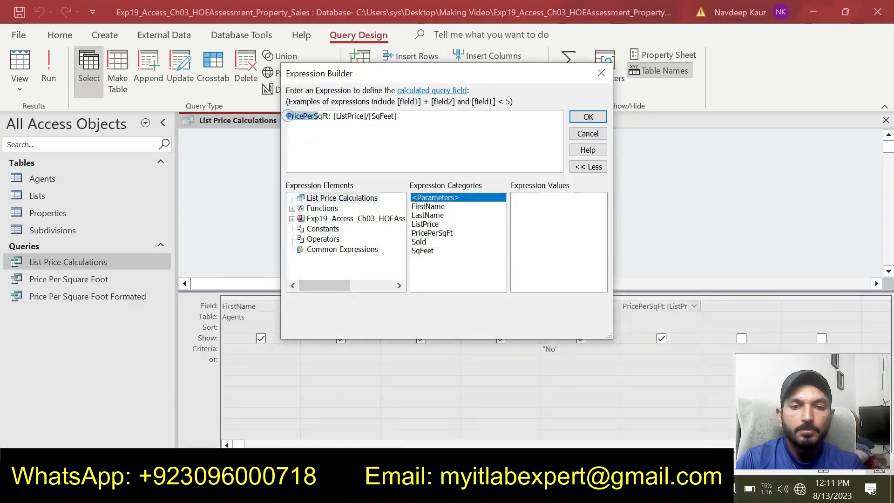
pyautogui.write('PricePerBR')
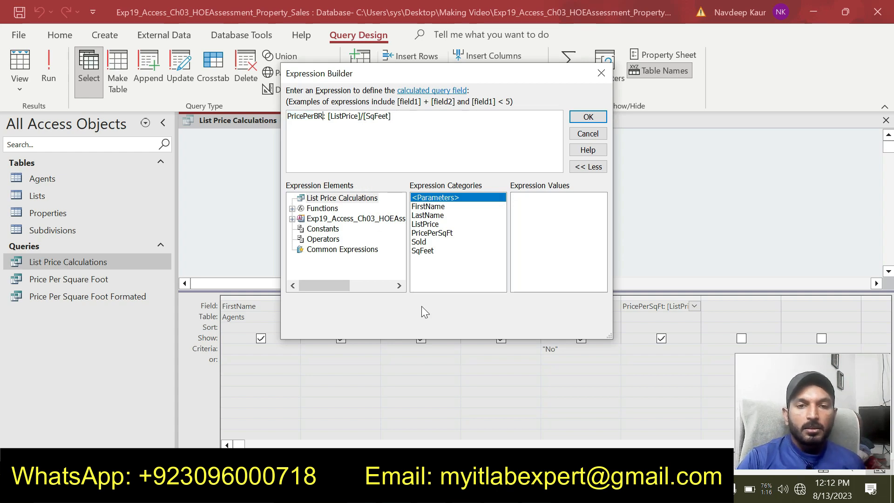
# Check the instructions in Word and remove [SqFeet] from the PricePerBR expression in Access, leaving [ListPrice]/.
pyautogui.hotkey('alt', 'Tab')
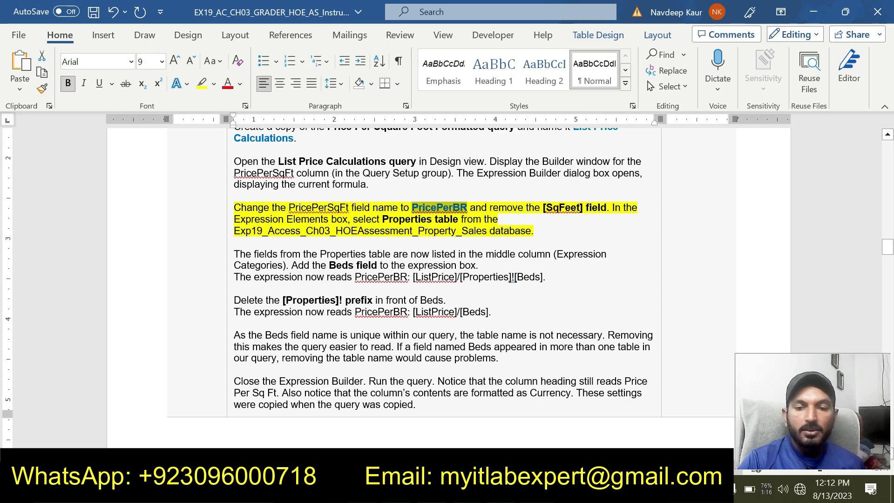
pyautogui.hotkey('alt', 'Tab')
pyautogui.moveTo(364, 116); pyautogui.dragTo(401, 116)
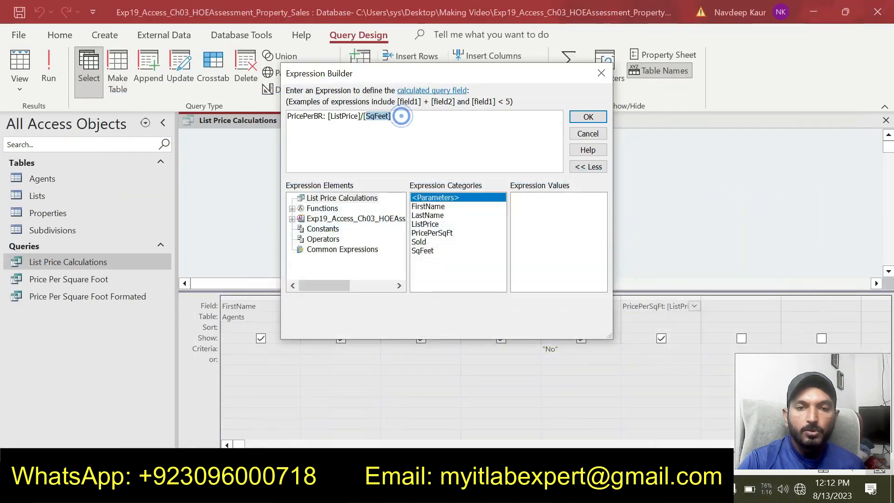
pyautogui.press('BackSpace')
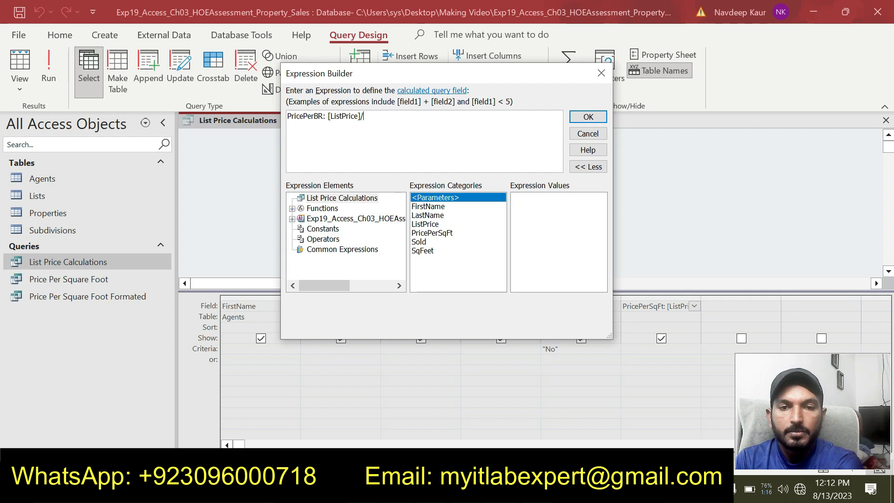
# Recheck the instructions, then expand the database's tables in the Expression Builder's elements and select the Properties table.
pyautogui.hotkey('alt', 'Tab')
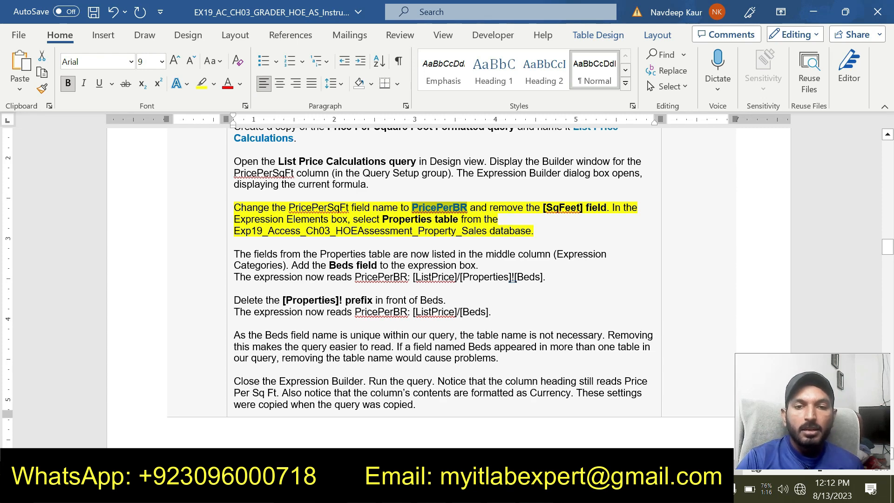
pyautogui.hotkey('alt', 'Tab')
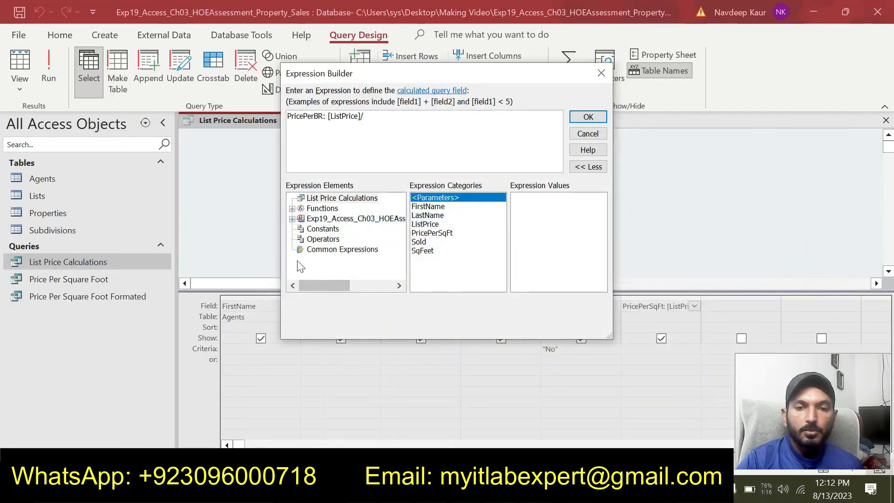
pyautogui.click(292, 219)
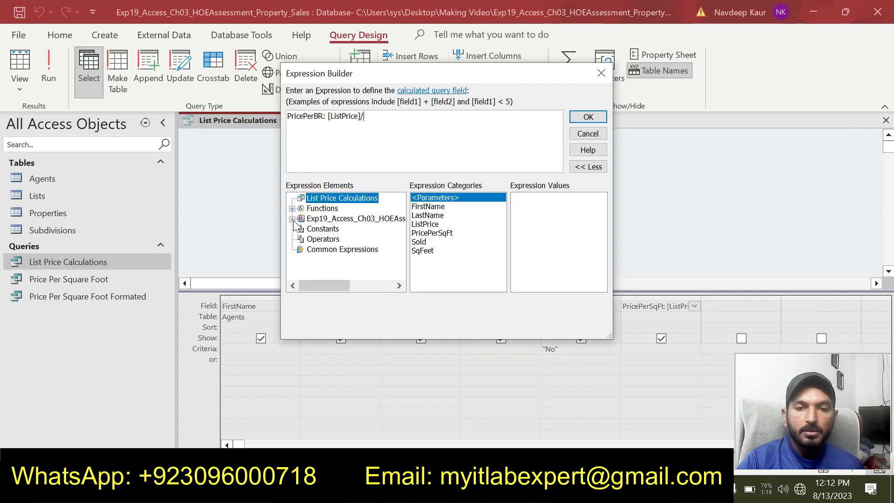
pyautogui.click(292, 218)
pyautogui.click(325, 229)
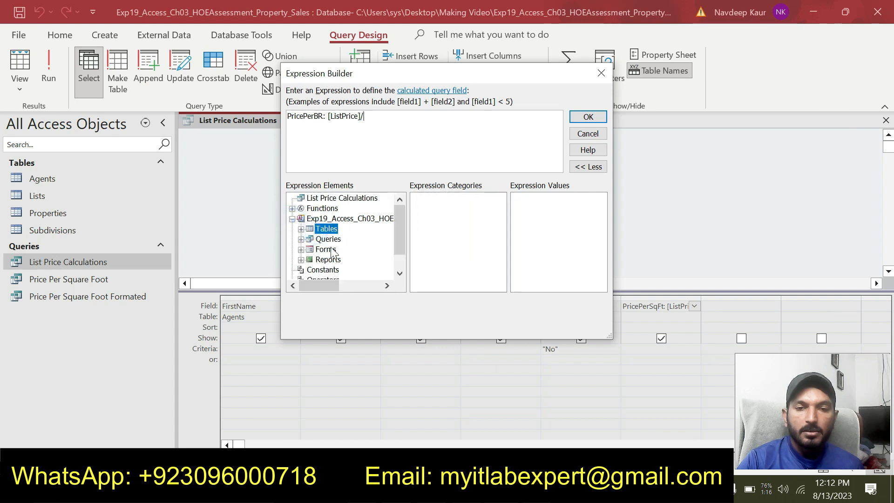
pyautogui.click(300, 228)
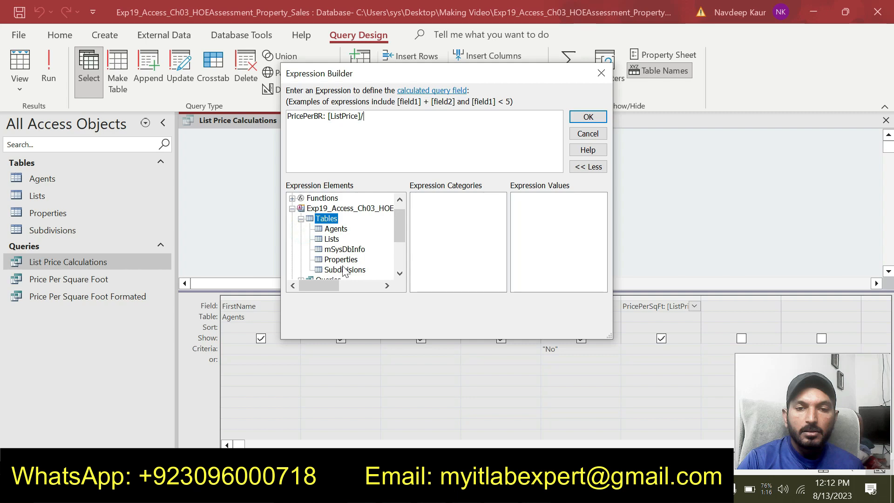
pyautogui.click(341, 260)
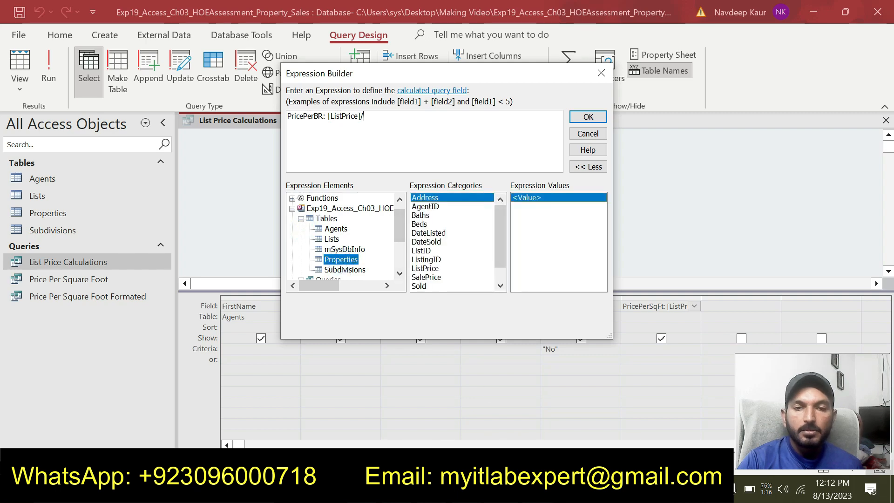
# Switch to the Word instructions and clear the highlight from the PricePerBR renaming paragraph.
pyautogui.hotkey('alt', 'Tab')
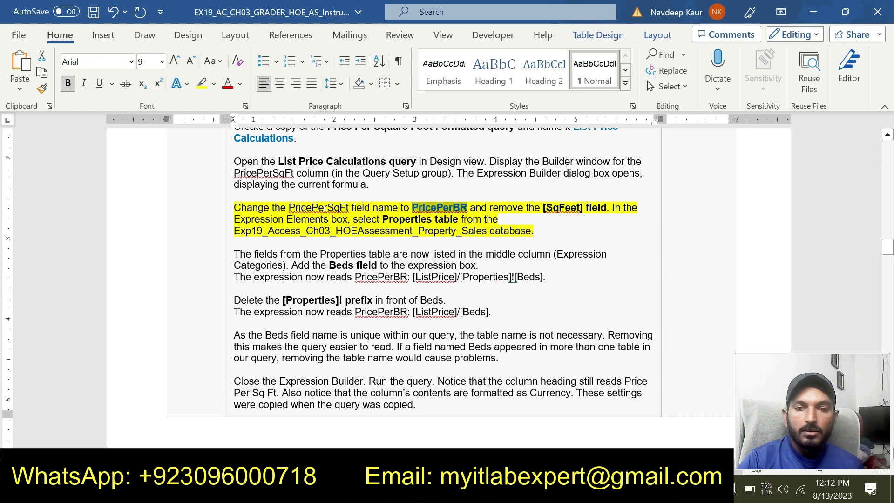
pyautogui.moveTo(535, 232); pyautogui.dragTo(234, 207)
pyautogui.click(295, 185)
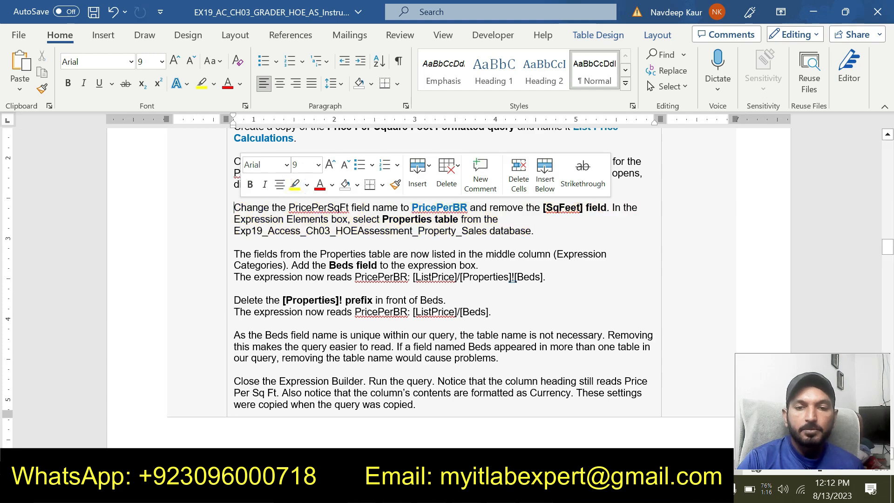
# Highlight the instructions' Beds field paragraph in yellow, then switch to Access and add the Properties table's Beds field to the expression.
pyautogui.moveTo(546, 277); pyautogui.dragTo(234, 253)
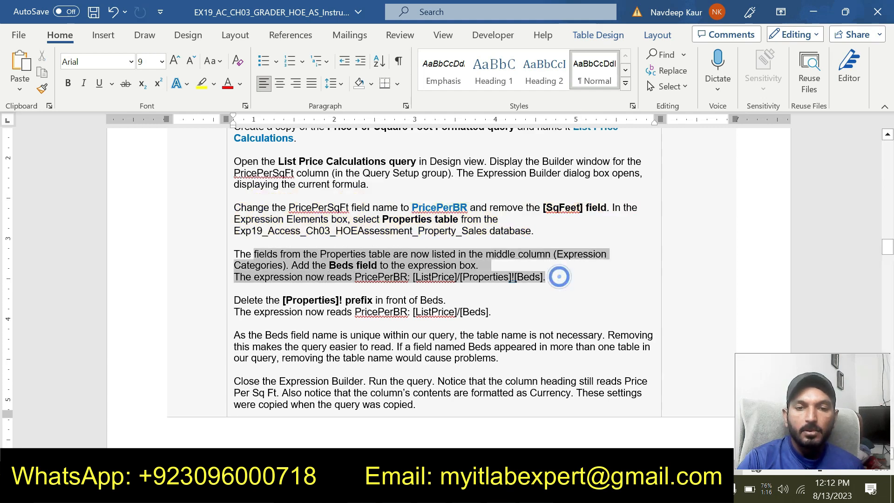
pyautogui.click(300, 230)
pyautogui.click(271, 277)
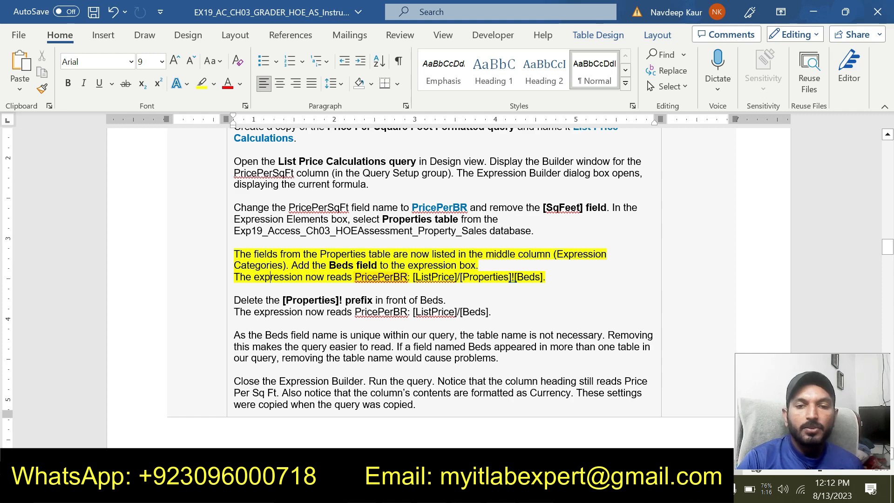
pyautogui.hotkey('alt', 'Tab')
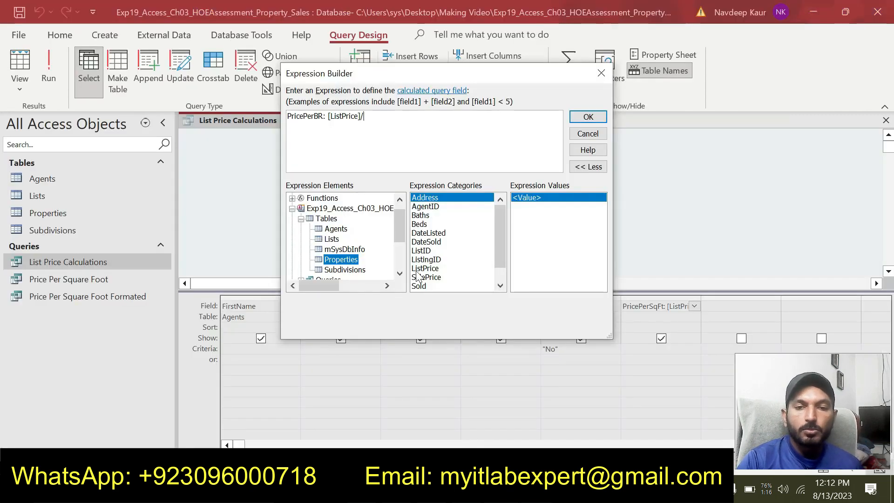
pyautogui.doubleClick(421, 223)
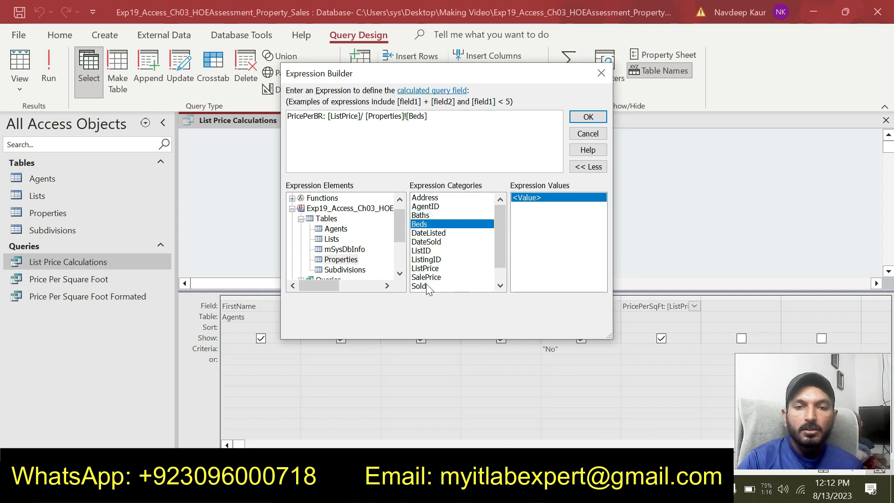
# Clear the Beds paragraph's highlight in Word, then replace Access's expression with PricePerBR: [ListPrice]/[Beds] taken from the instructions.
pyautogui.hotkey('alt', 'Tab')
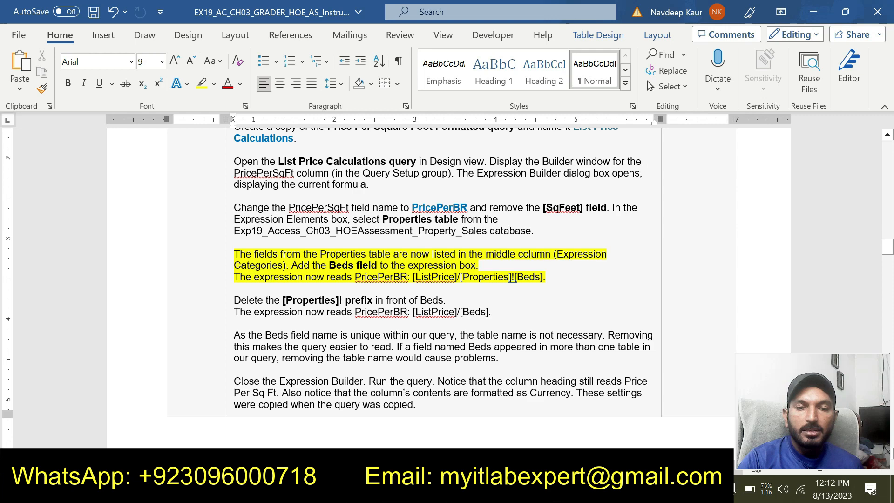
pyautogui.moveTo(512, 277); pyautogui.dragTo(234, 254)
pyautogui.click(291, 231)
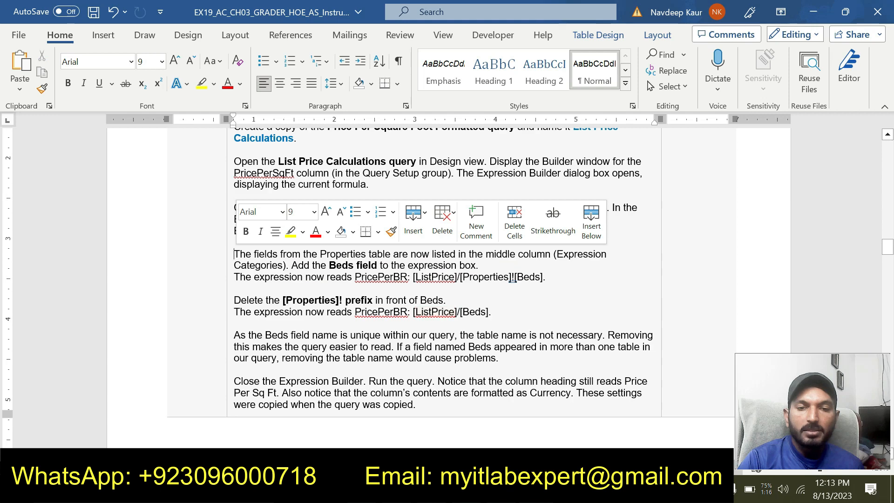
pyautogui.moveTo(354, 311); pyautogui.dragTo(491, 312)
pyautogui.hotkey('ctrl', 'c')
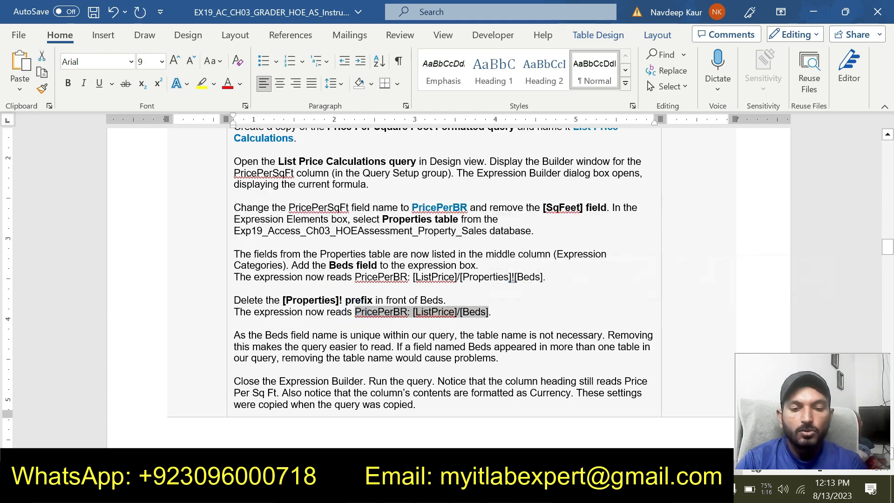
pyautogui.hotkey('alt', 'Tab')
pyautogui.moveTo(449, 124); pyautogui.dragTo(268, 125)
pyautogui.hotkey('ctrl', 'v')
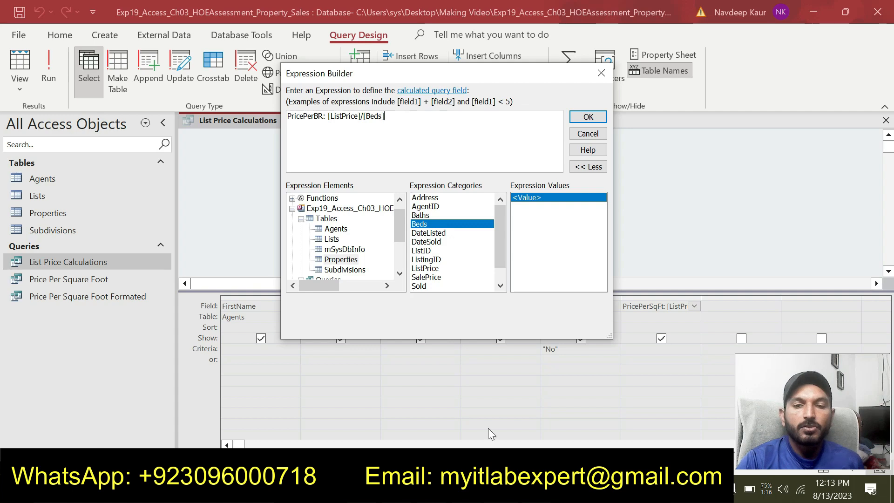
# Read the rest of step 6 in the Word instructions, then accept the expression in Access and run the query.
pyautogui.hotkey('alt', 'Tab')
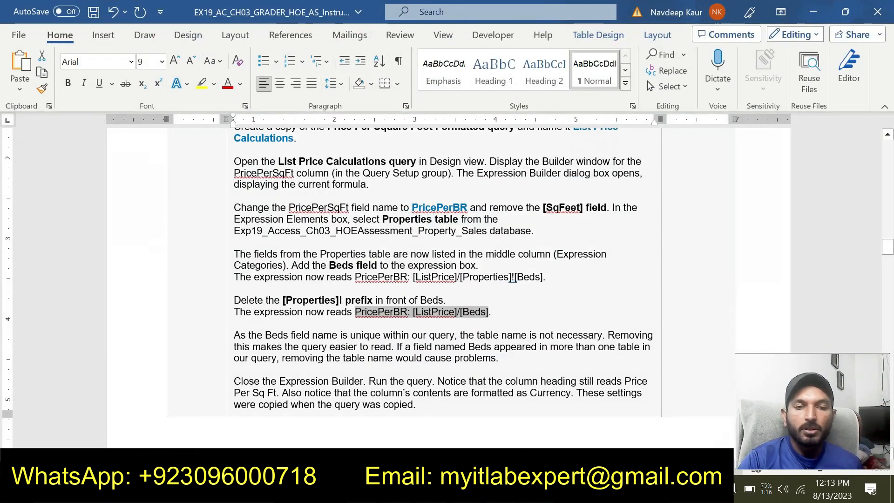
pyautogui.click(454, 346)
pyautogui.scroll(-3, 455, 347)
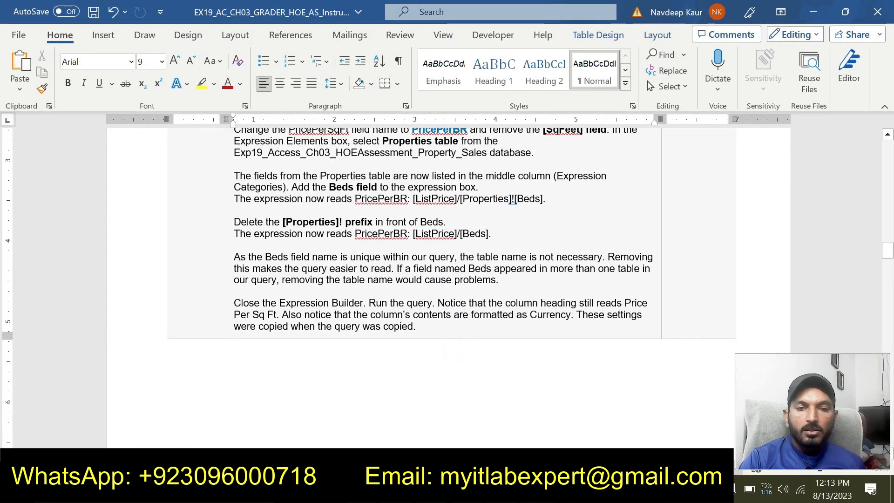
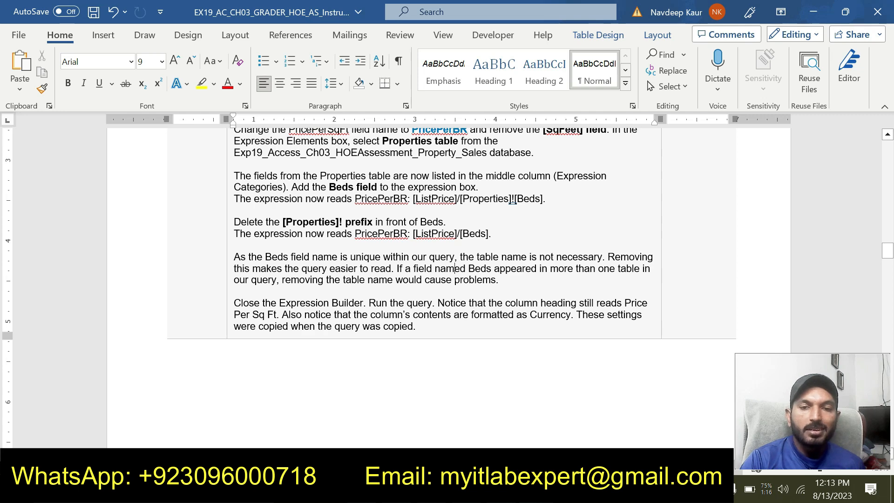
pyautogui.hotkey('alt', 'Tab')
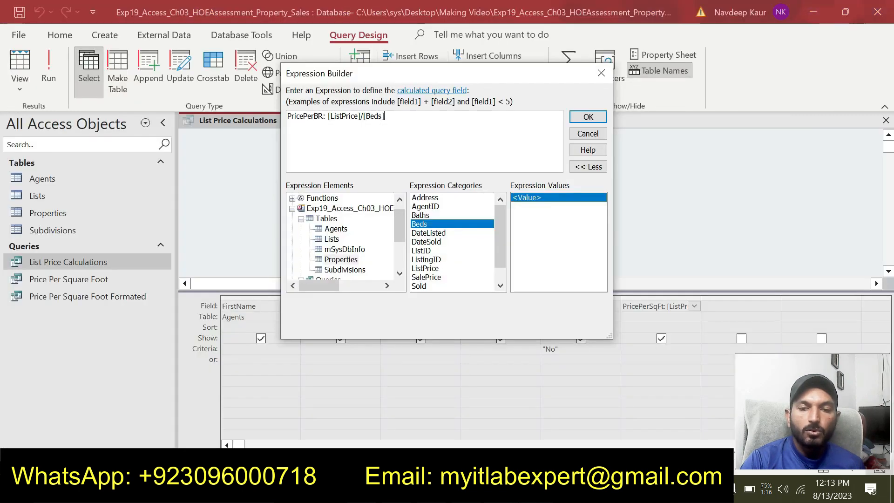
pyautogui.click(584, 121)
pyautogui.click(51, 70)
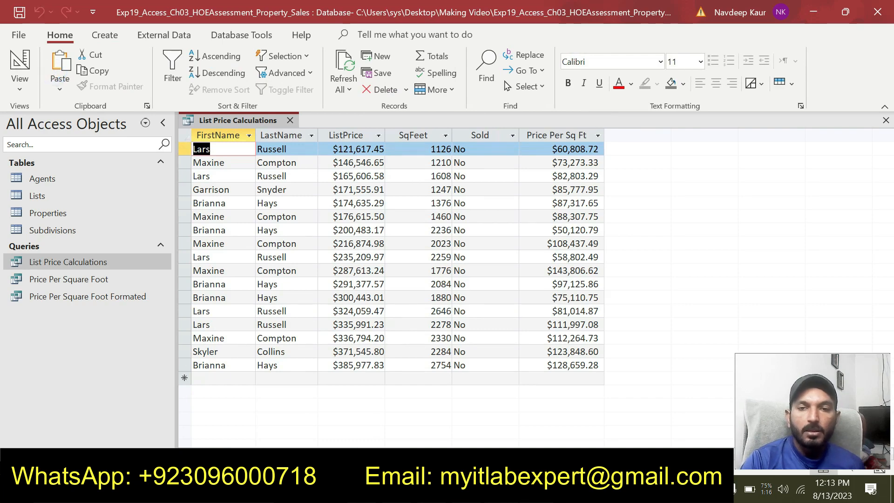
# Switch to the Word instructions and look through the remaining assignment steps, from step 7 to step 13.
pyautogui.moveTo(535, 493)
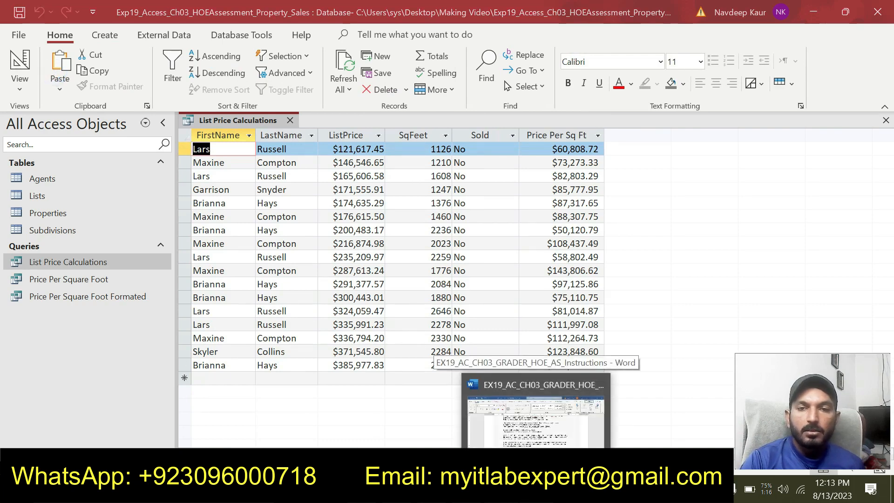
pyautogui.click(536, 419)
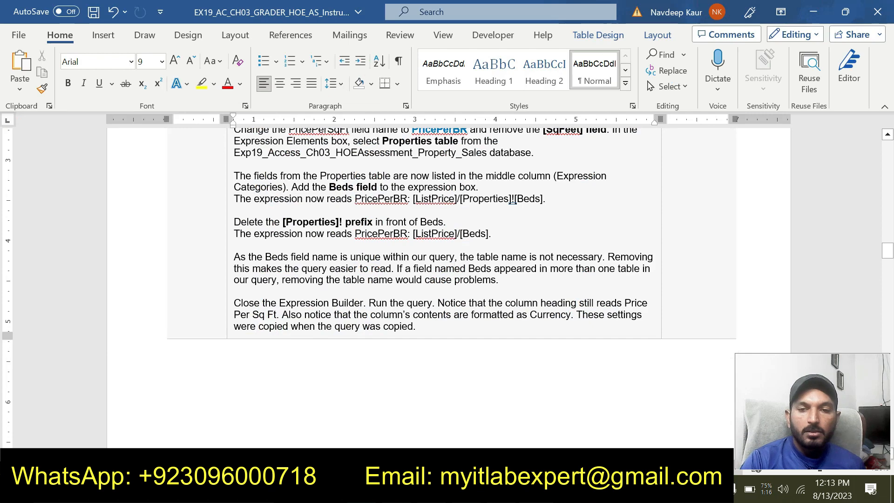
pyautogui.scroll(-10, 455, 269)
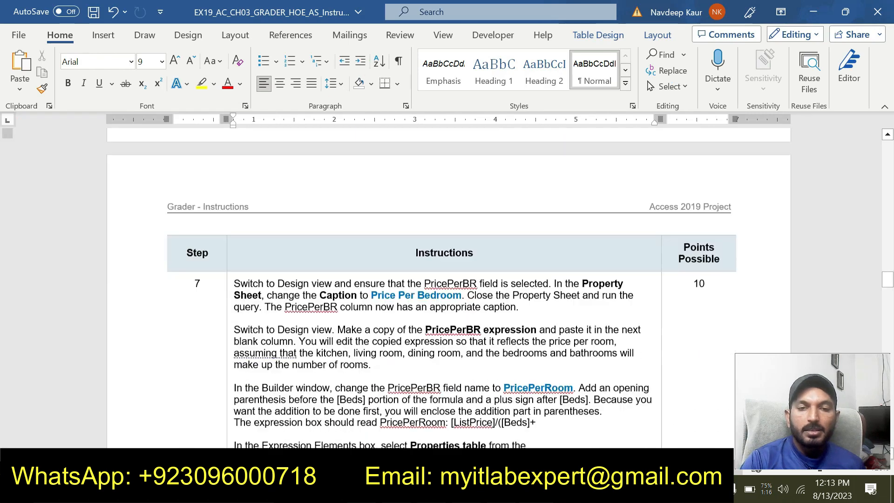
pyautogui.scroll(-3, 455, 268)
pyautogui.scroll(-15, 455, 268)
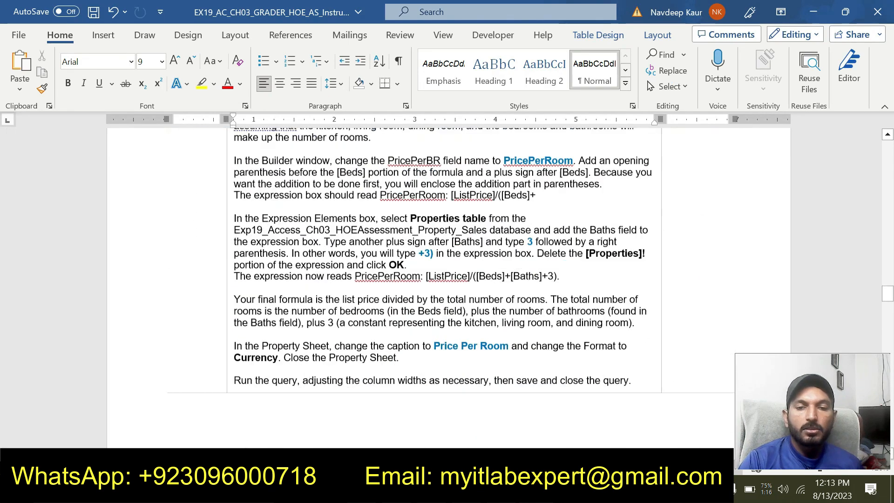
pyautogui.scroll(-20, 455, 268)
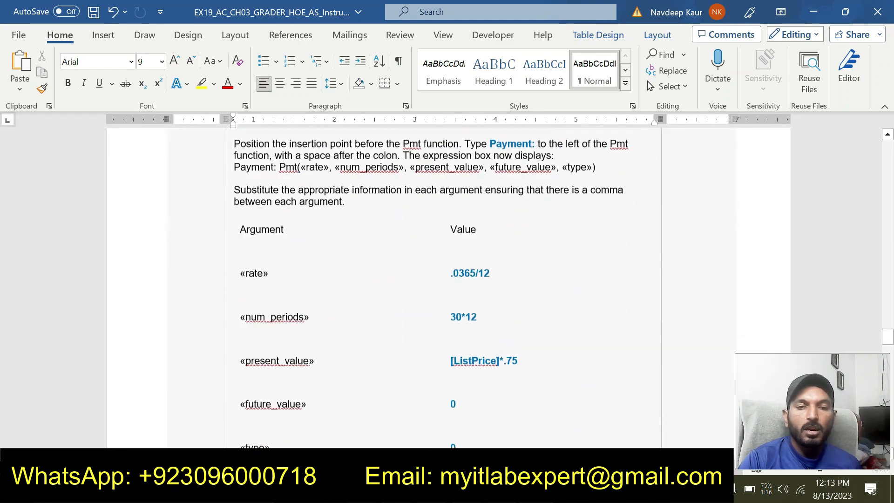
pyautogui.scroll(-20, 454, 268)
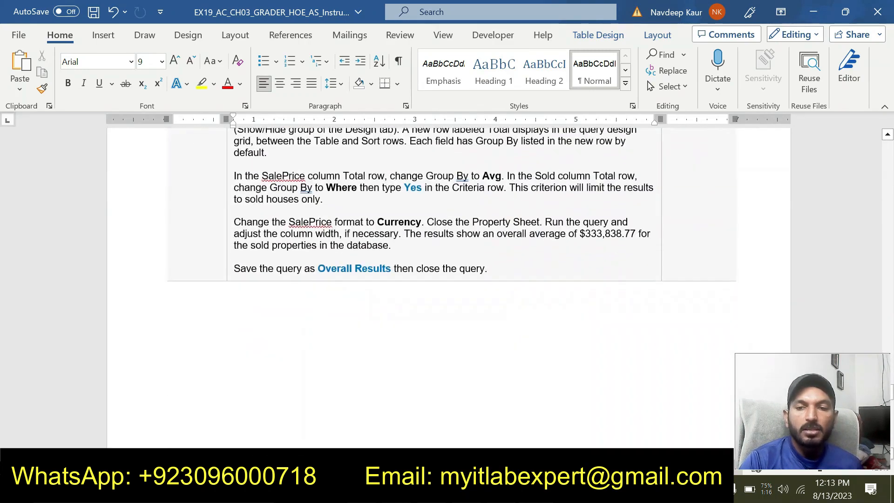
pyautogui.scroll(-8, 454, 268)
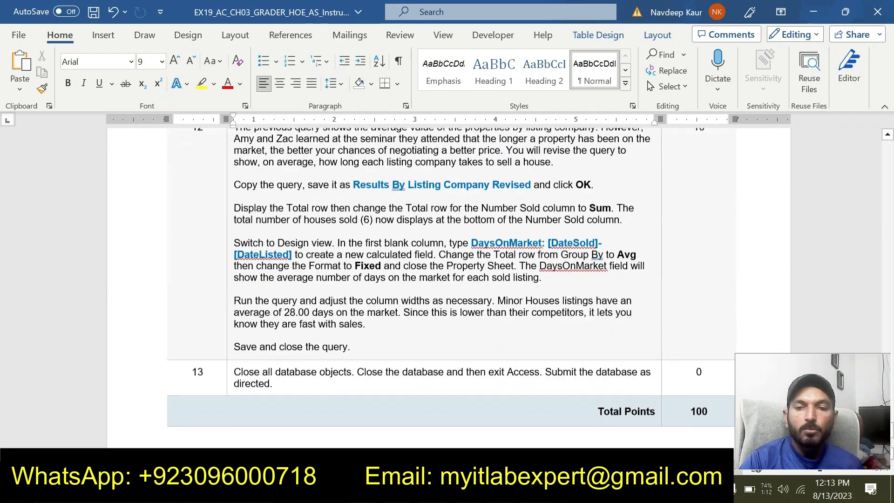
pyautogui.scroll(15, 455, 268)
pyautogui.scroll(20, 454, 268)
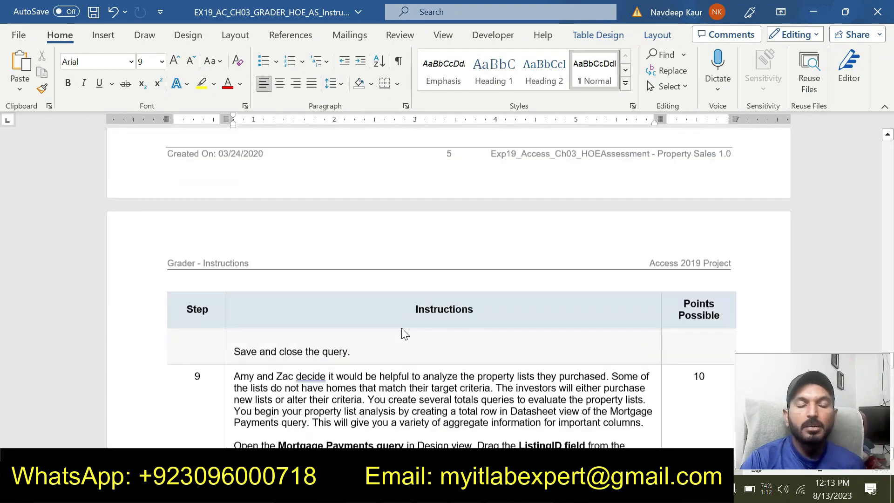
pyautogui.scroll(-8, 355, 329)
pyautogui.scroll(5, 355, 329)
pyautogui.scroll(-4, 355, 329)
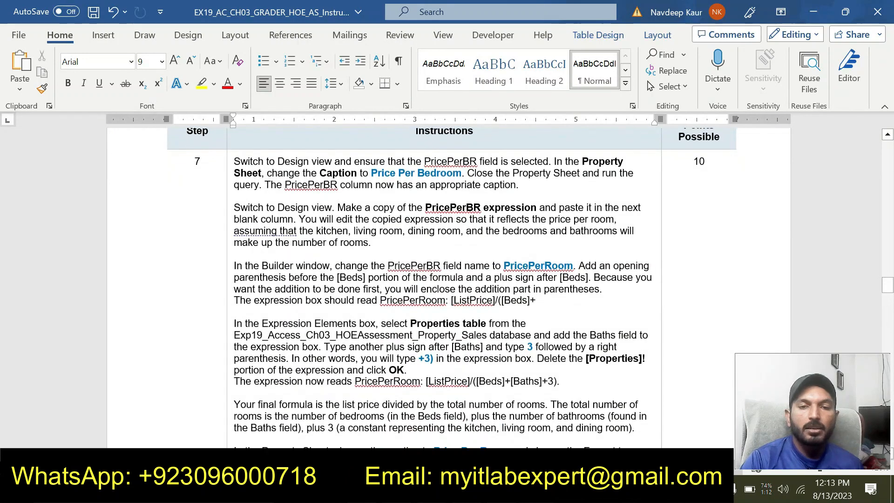
# Highlight step 7's first paragraph, about the Price Per Bedroom caption, in yellow.
pyautogui.scroll(2, 446, 286)
pyautogui.moveTo(519, 264); pyautogui.dragTo(234, 239)
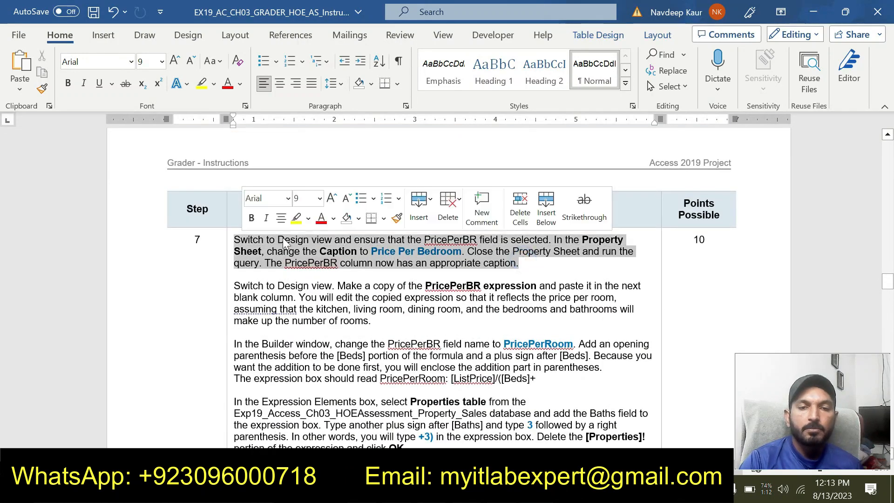
pyautogui.click(294, 219)
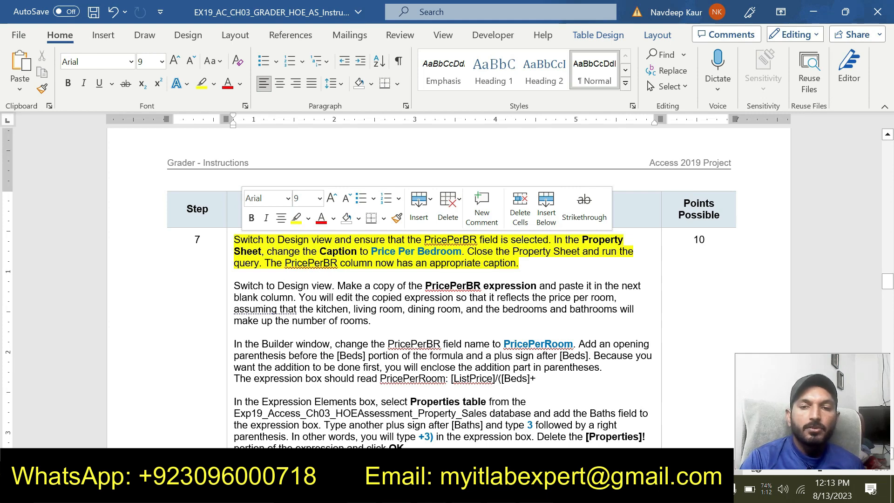
# Switch to Access and show the List Price Calculations query in Design view.
pyautogui.hotkey('alt', 'Tab')
pyautogui.rightClick(223, 122)
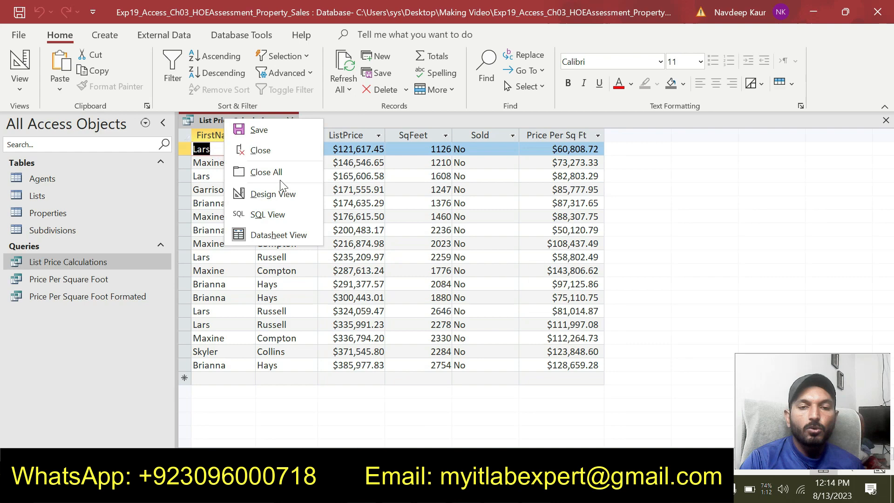
pyautogui.click(284, 193)
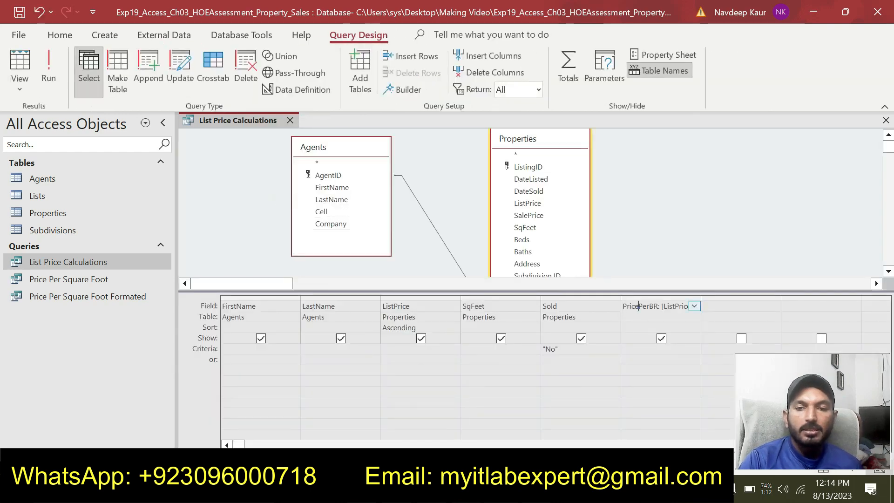
# Recheck the Word instructions, then set the PricePerBR field's caption to Price Per Bedroom in Access's field properties.
pyautogui.hotkey('alt', 'Tab')
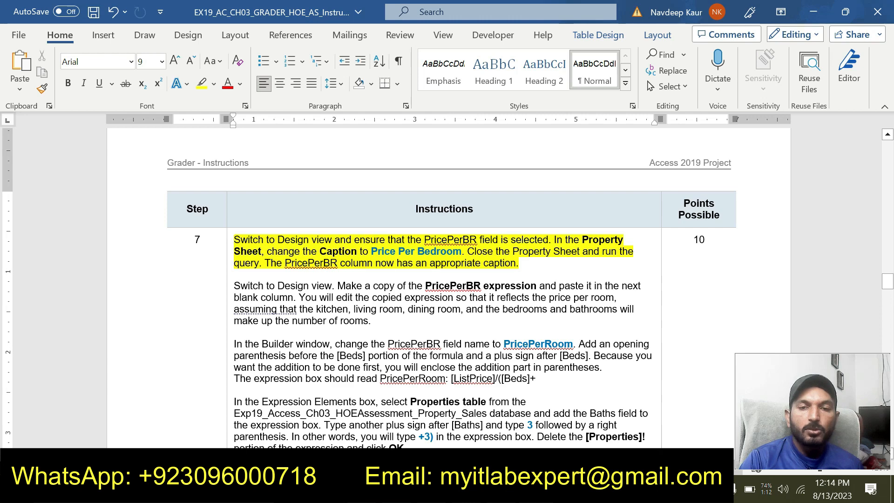
pyautogui.hotkey('alt', 'Tab')
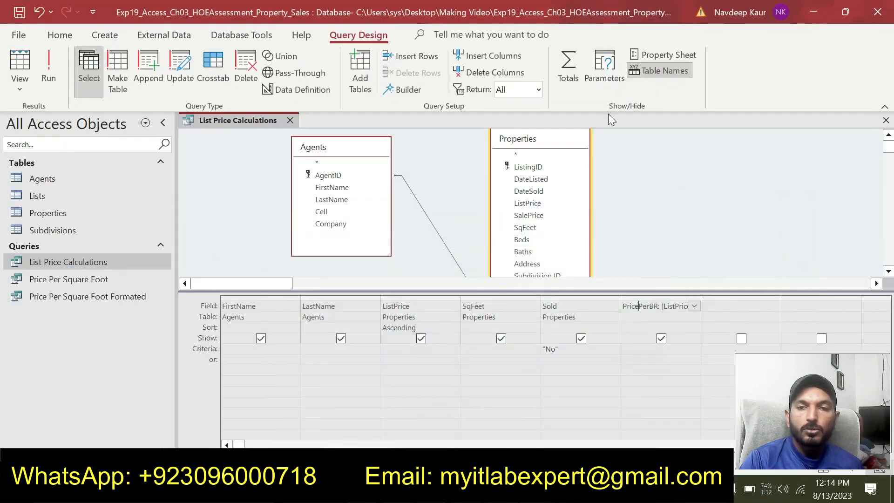
pyautogui.click(645, 57)
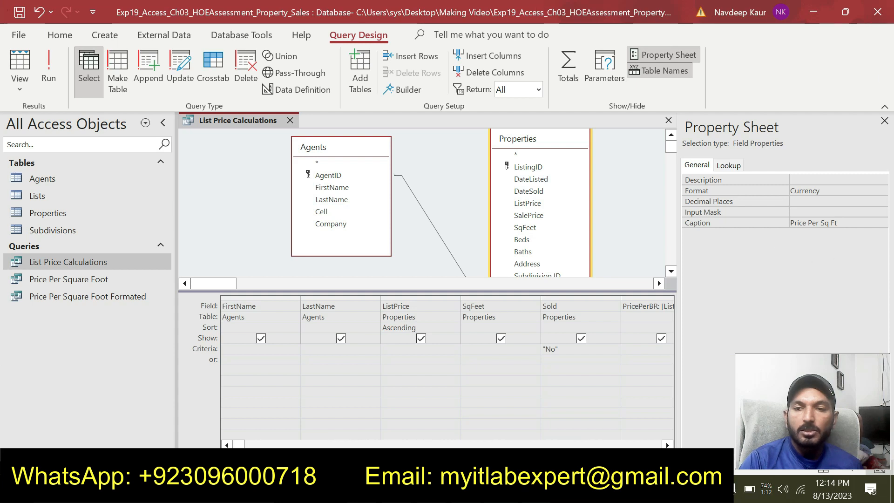
pyautogui.click(728, 220)
pyautogui.write('Price Per B')
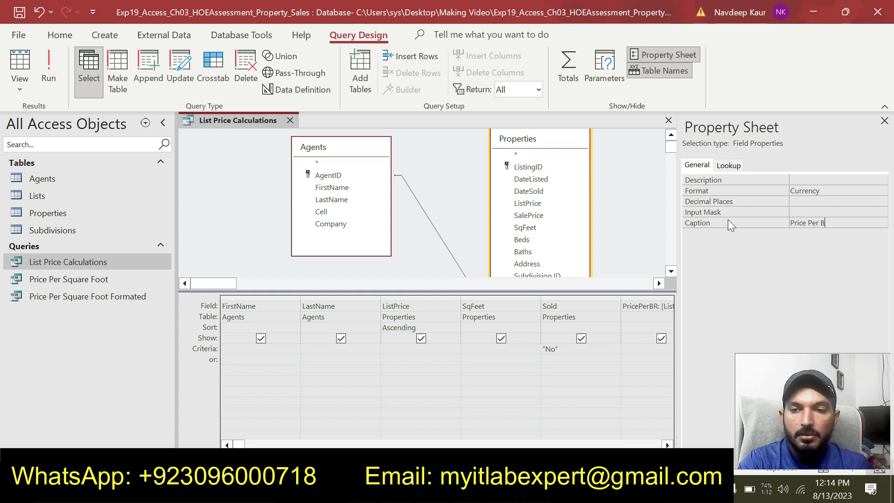
pyautogui.write('edroom')
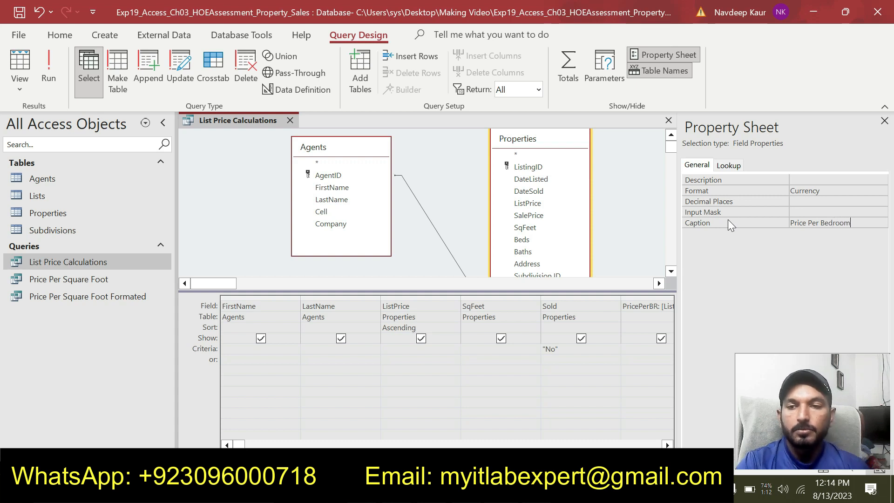
pyautogui.click(728, 221)
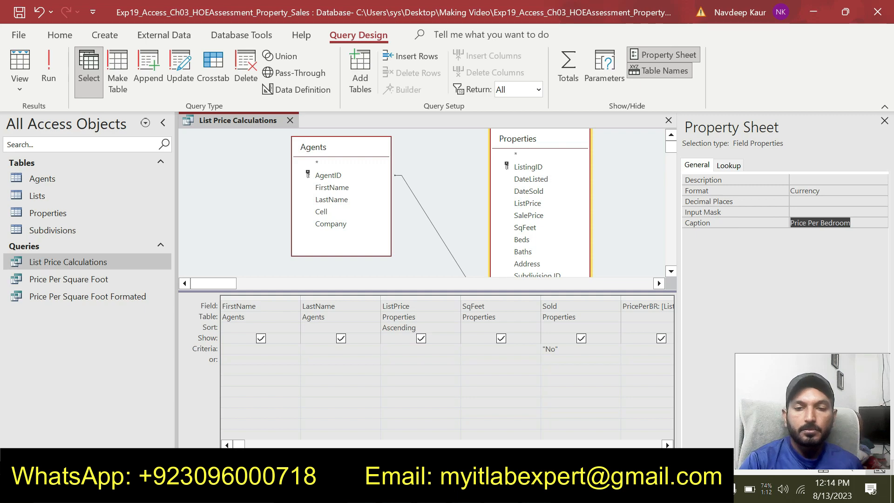
# Check the caption paragraph in the Word instructions once more, then close the Property Sheet in Access.
pyautogui.hotkey('alt', 'Tab')
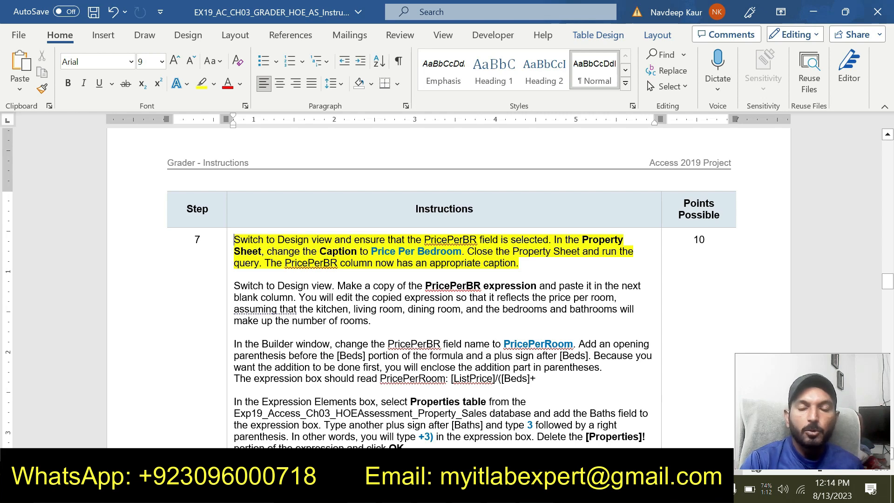
pyautogui.hotkey('alt', 'Tab')
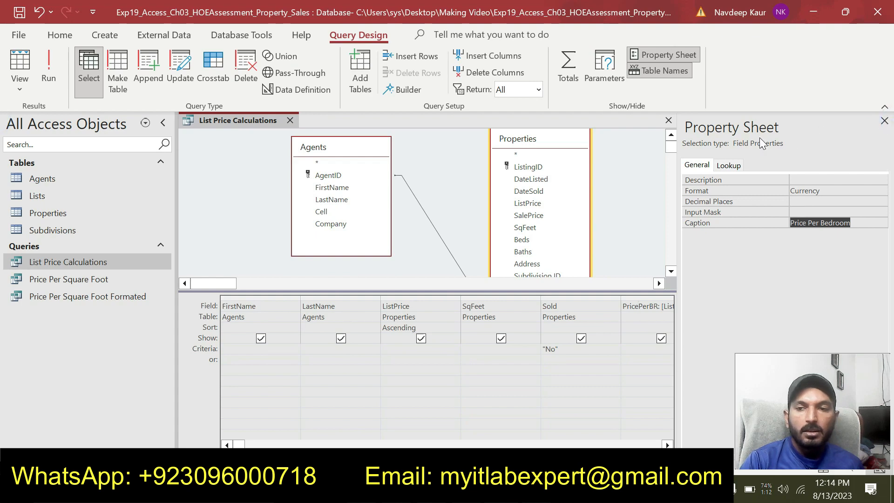
pyautogui.click(884, 121)
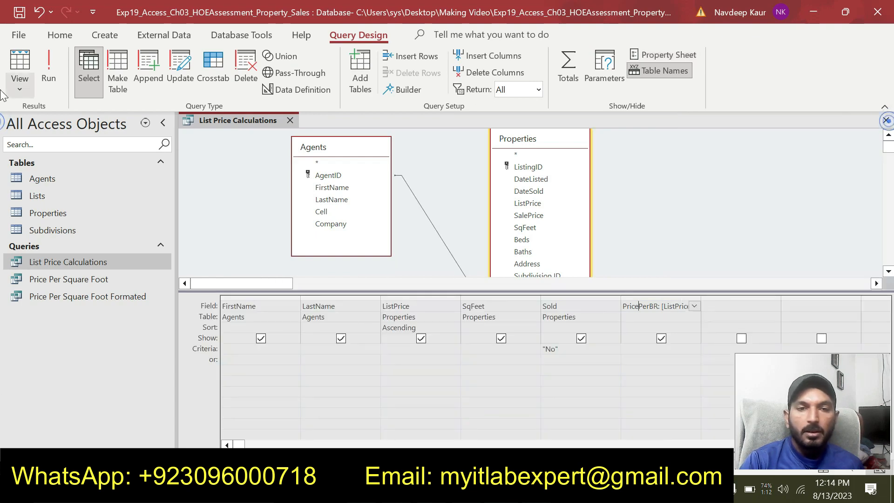
# Run the List Price Calculations query, then switch to Word and clear the yellow highlight from step 7's first paragraph.
pyautogui.click(56, 64)
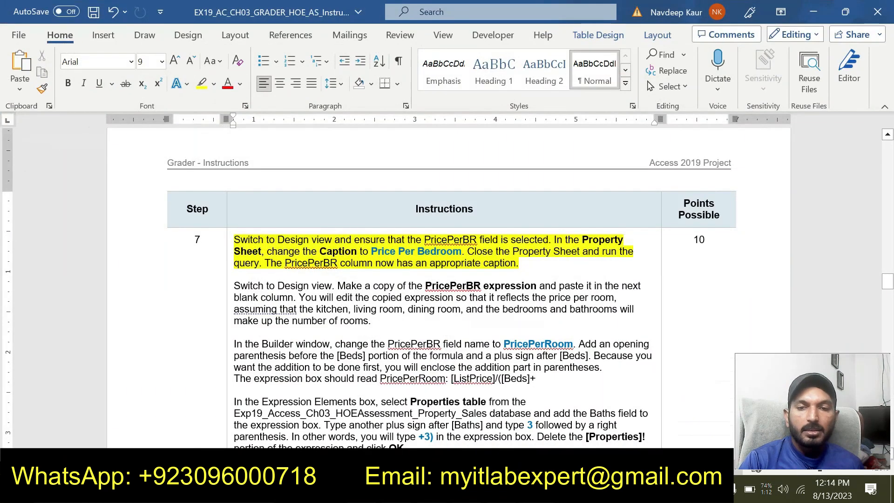
pyautogui.moveTo(528, 263); pyautogui.dragTo(239, 244)
pyautogui.click(323, 333)
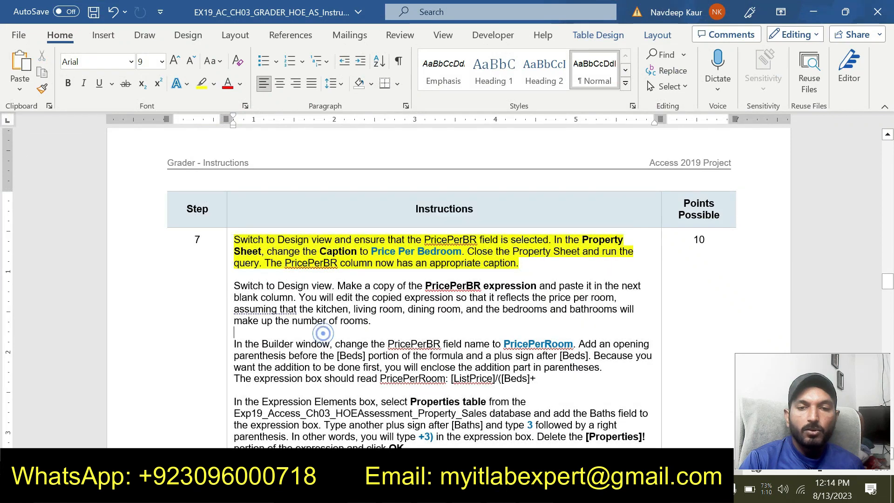
pyautogui.moveTo(528, 261); pyautogui.dragTo(240, 235)
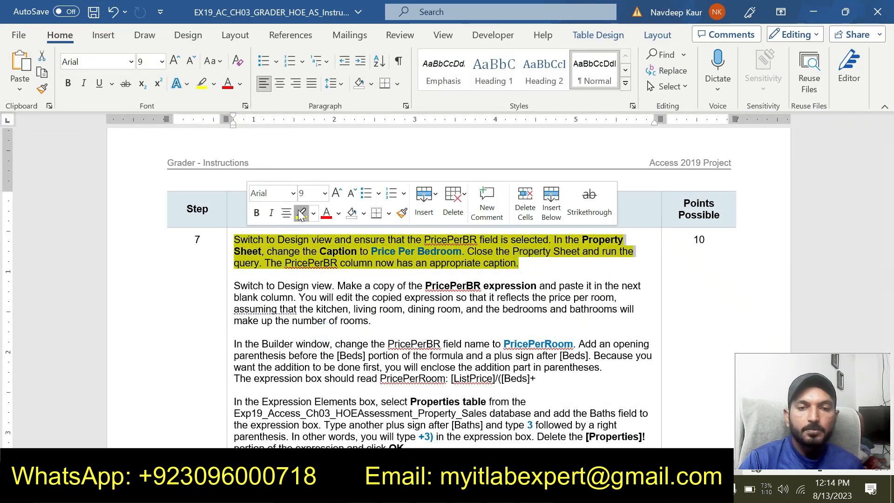
pyautogui.click(300, 213)
pyautogui.click(360, 344)
pyautogui.scroll(-2, 359, 344)
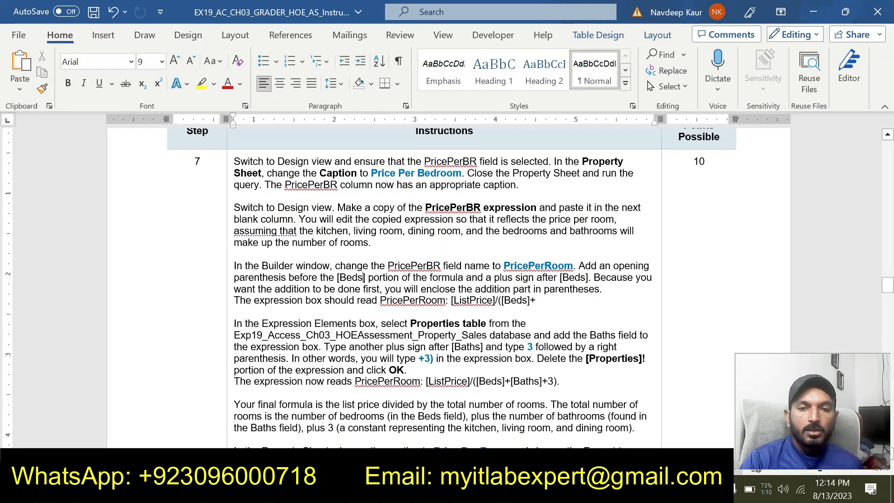
# Highlight step 7's second paragraph, about copying the PricePerBR expression into the next blank column, in yellow.
pyautogui.moveTo(372, 242); pyautogui.dragTo(288, 211)
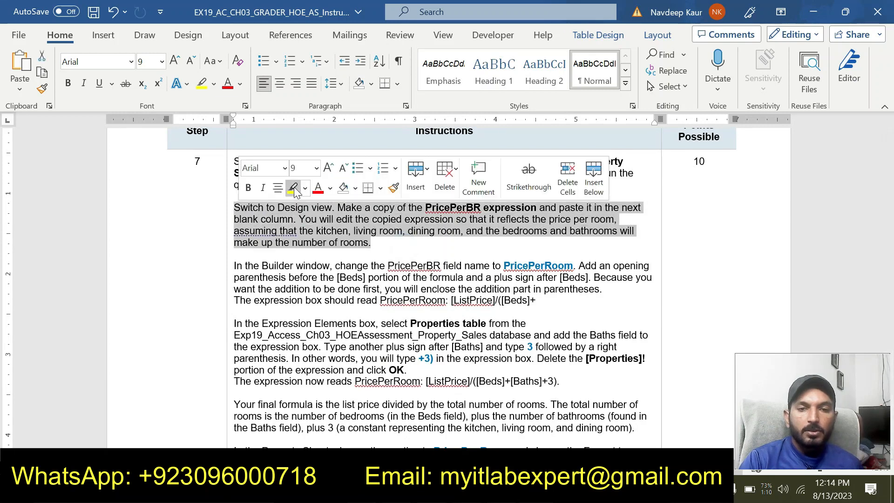
pyautogui.click(293, 187)
pyautogui.click(284, 242)
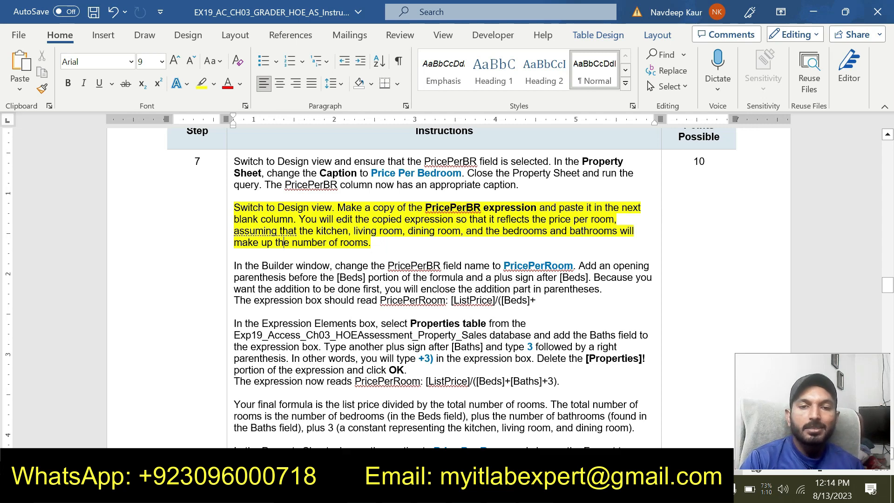
# Switch to Access, show List Price Calculations in Design view, and copy the PricePerBR expression into the next blank column.
pyautogui.hotkey('alt', 'Tab')
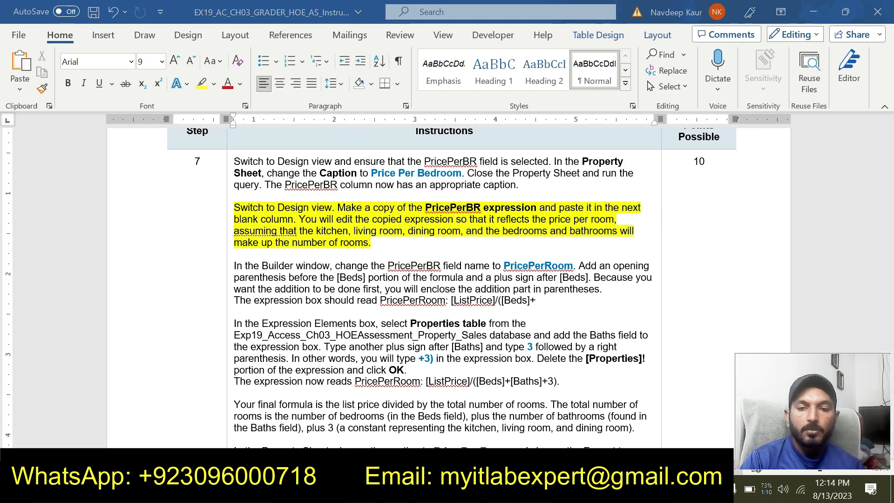
pyautogui.rightClick(233, 122)
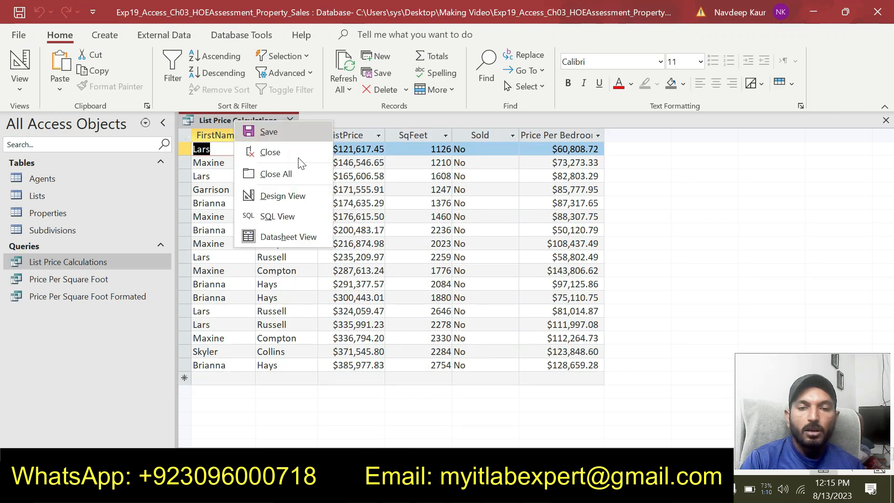
pyautogui.click(282, 196)
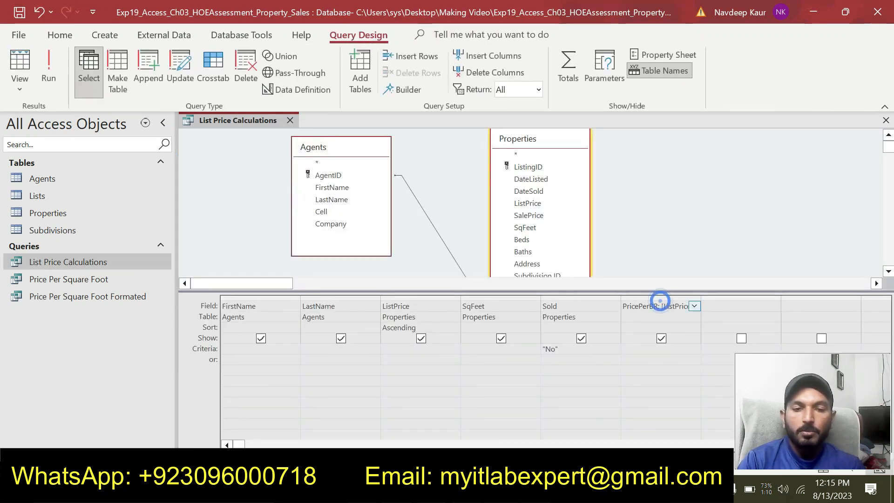
pyautogui.click(401, 92)
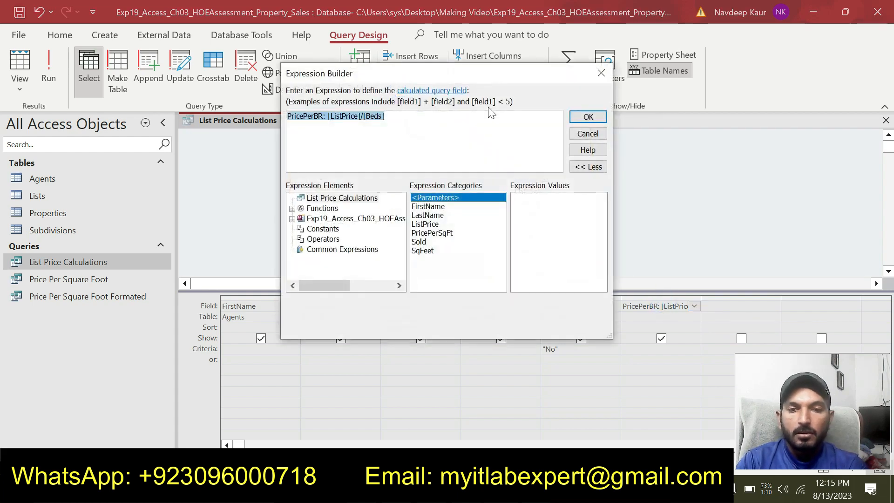
pyautogui.click(600, 73)
pyautogui.click(717, 303)
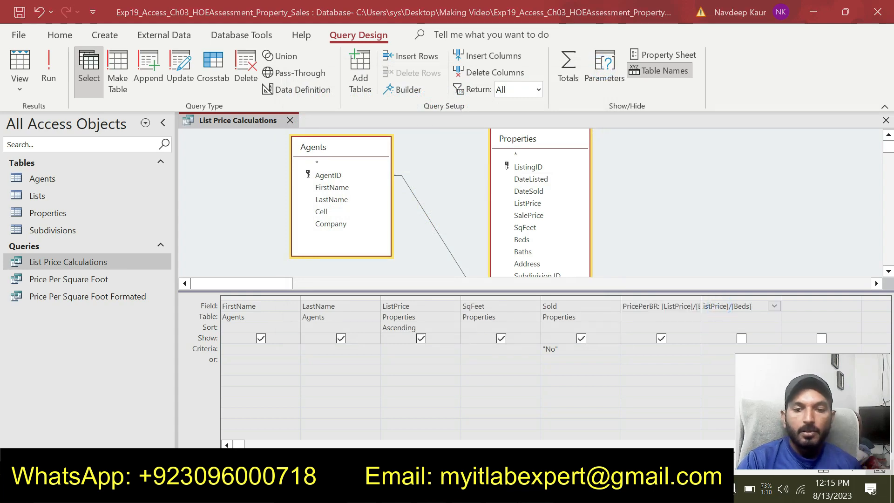
# Switch to Word and move the yellow highlight from the copy-expression paragraph to the Builder window paragraph about PricePerRoom.
pyautogui.hotkey('alt', 'Tab')
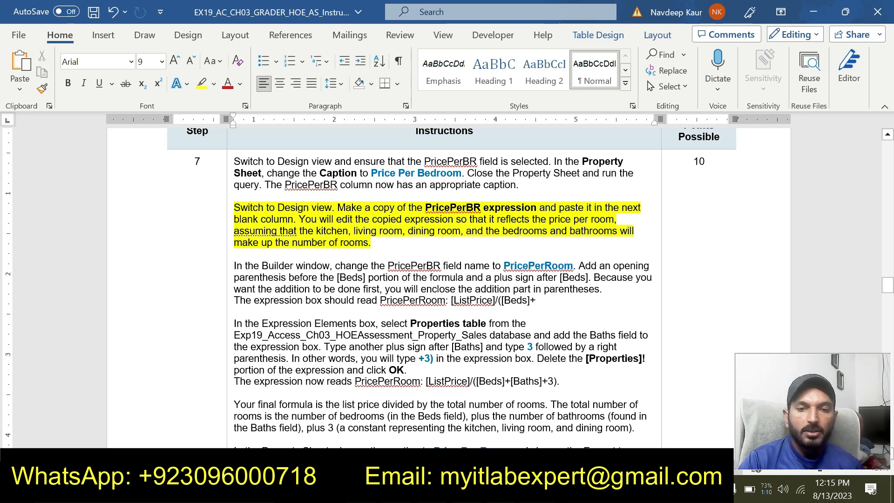
pyautogui.moveTo(372, 243); pyautogui.dragTo(286, 194)
pyautogui.click(297, 184)
pyautogui.moveTo(558, 300); pyautogui.dragTo(264, 265)
pyautogui.click(241, 262)
pyautogui.moveTo(235, 265); pyautogui.dragTo(536, 301)
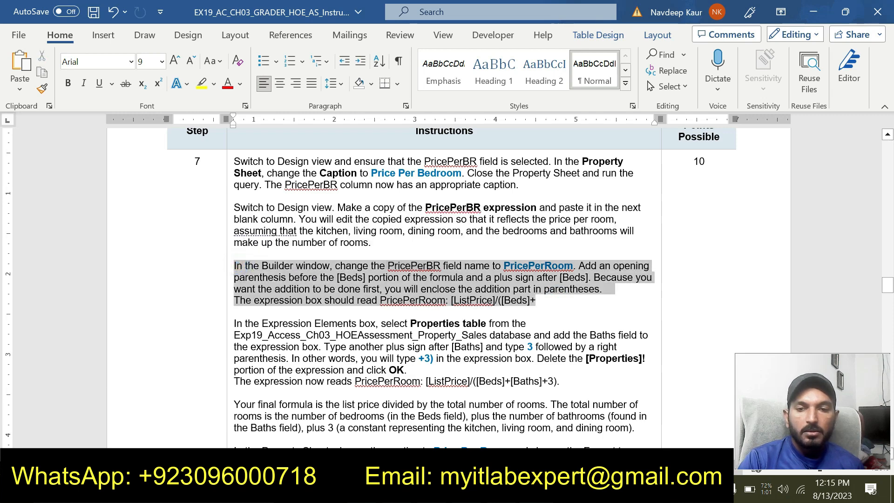
pyautogui.click(575, 278)
pyautogui.click(303, 285)
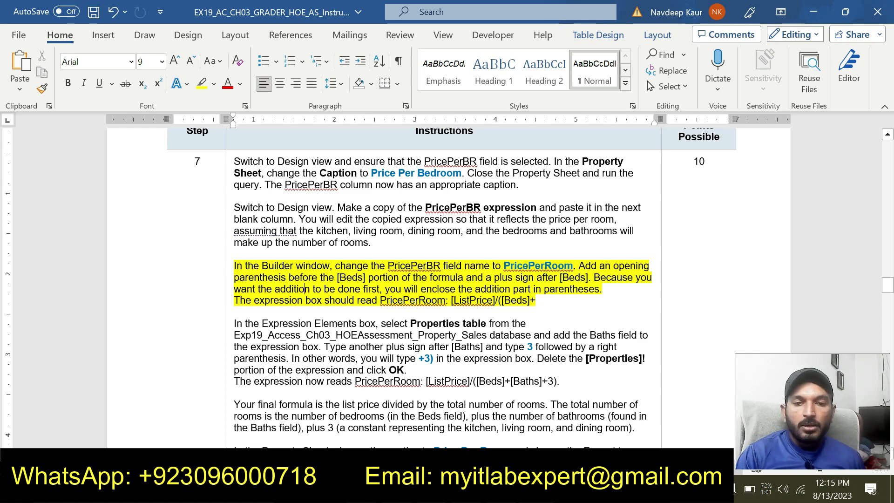
# Clear the highlight from the Builder window paragraph and highlight the line giving the finished PricePerRoom expression in yellow.
pyautogui.moveTo(542, 302); pyautogui.dragTo(245, 266)
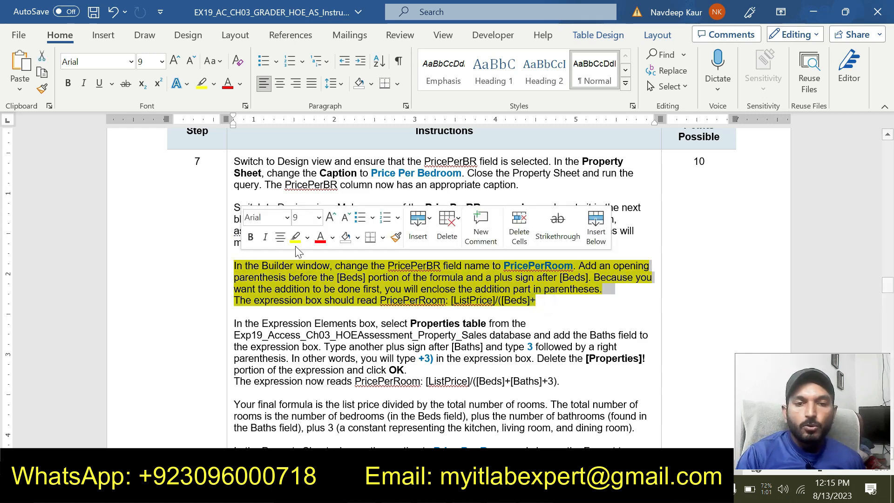
pyautogui.click(296, 237)
pyautogui.moveTo(559, 381); pyautogui.dragTo(233, 381)
pyautogui.click(306, 362)
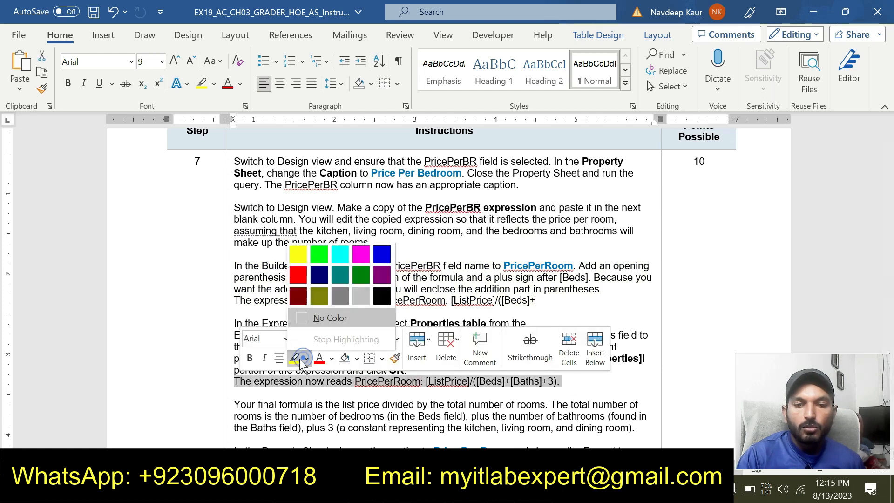
pyautogui.click(295, 250)
pyautogui.click(556, 387)
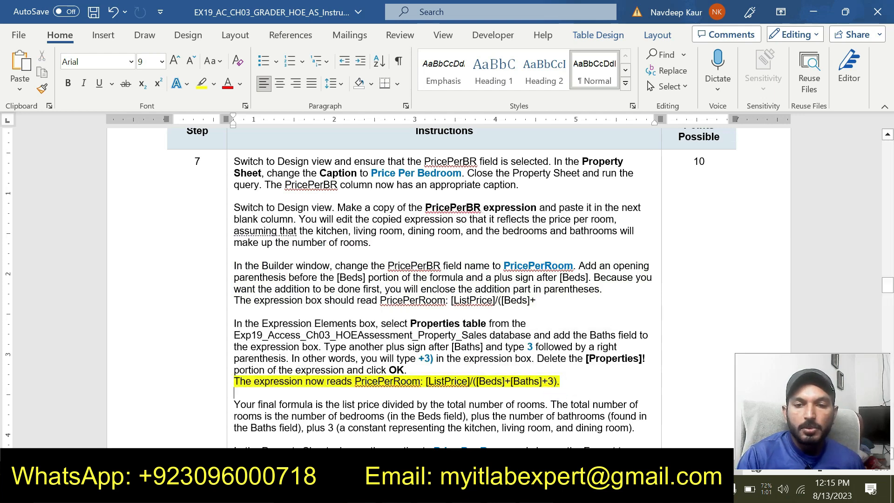
# Copy PricePerRoom: [ListPrice]/([Beds]+[Baths]+3) from Word and replace the copied column's expression with it in Access's Expression Builder.
pyautogui.moveTo(559, 382); pyautogui.dragTo(425, 381)
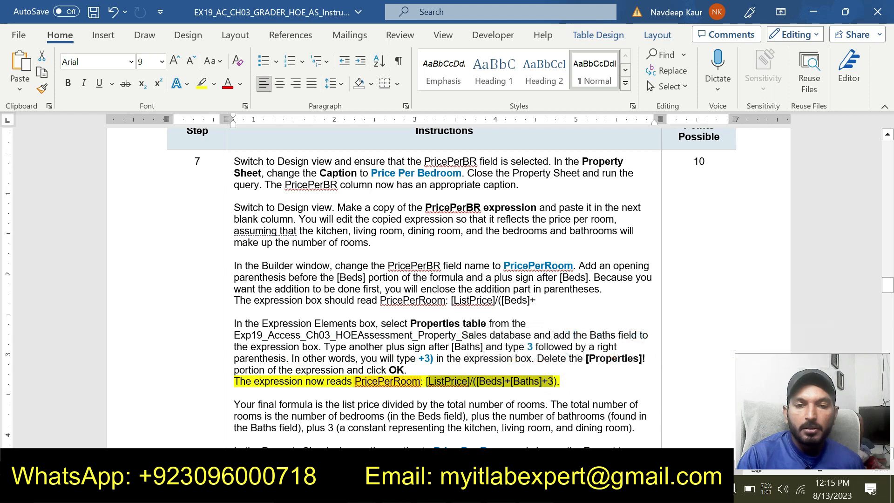
pyautogui.moveTo(355, 381); pyautogui.dragTo(239, 393)
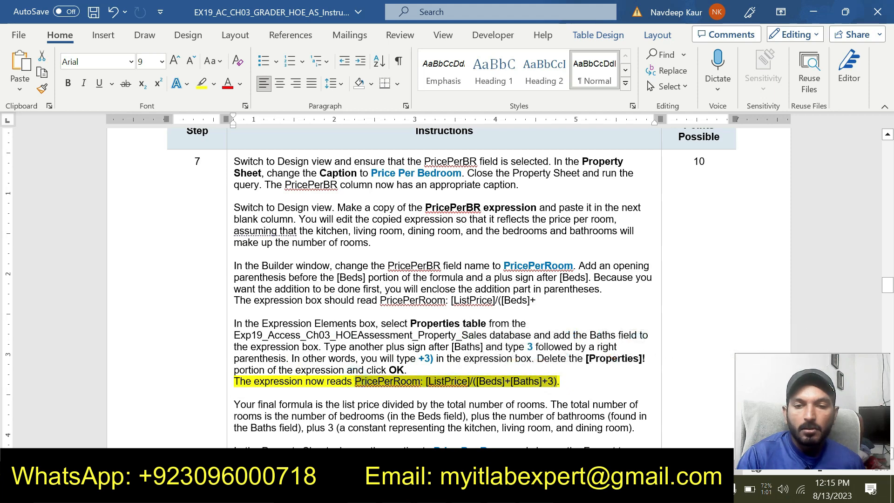
pyautogui.hotkey('ctrl', 'c')
pyautogui.hotkey('alt', 'Tab')
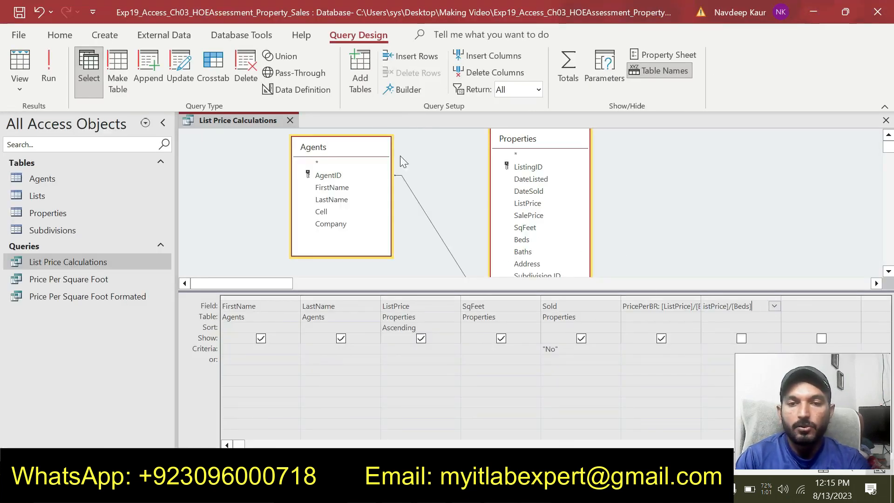
pyautogui.click(401, 89)
pyautogui.hotkey('ctrl', 'v')
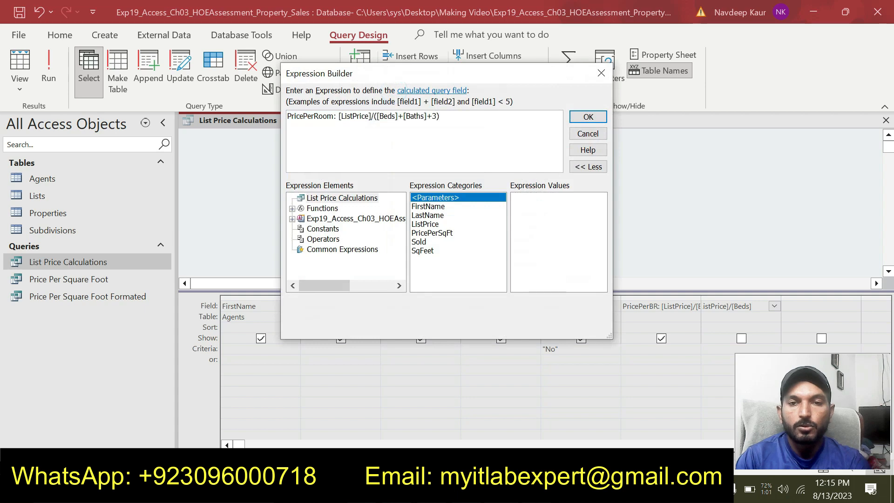
pyautogui.click(581, 117)
# Copy the caption text Price Per Room from the Word instructions and set it as the PricePerRoom field's caption in Access.
pyautogui.hotkey('alt', 'Tab')
pyautogui.scroll(-3, 442, 279)
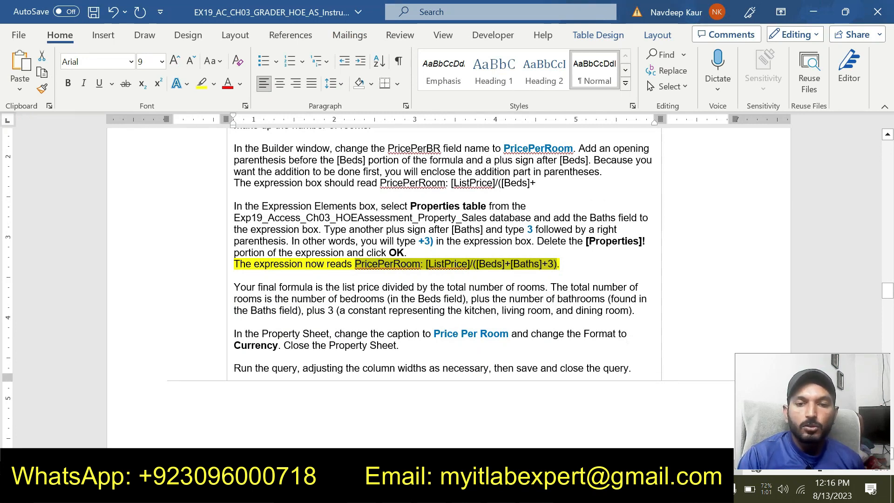
pyautogui.moveTo(510, 334); pyautogui.dragTo(433, 334)
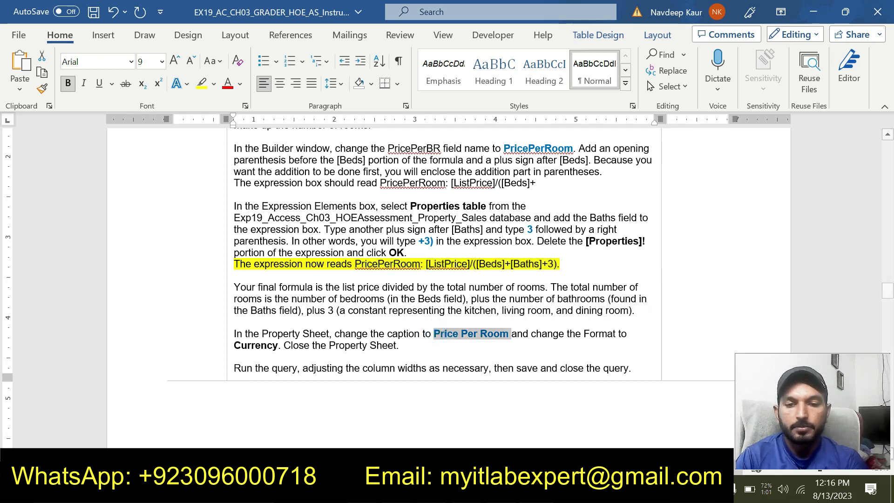
pyautogui.hotkey('alt', 'Tab')
pyautogui.click(719, 305)
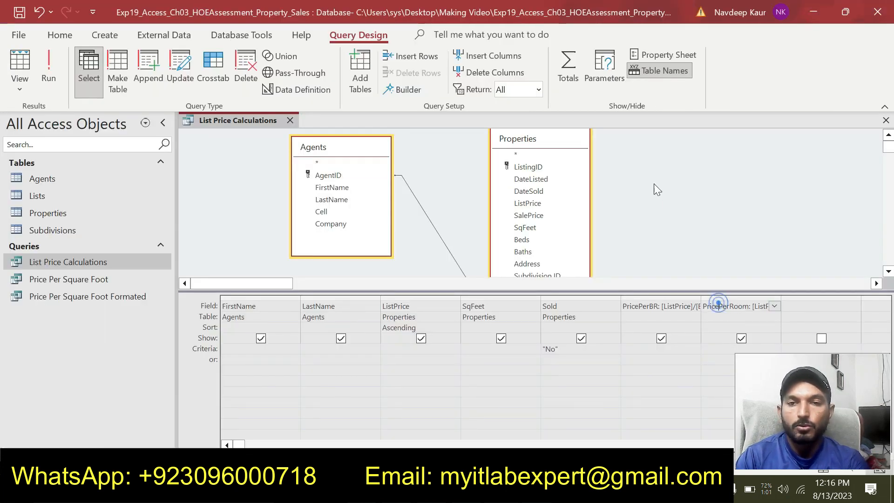
pyautogui.click(663, 49)
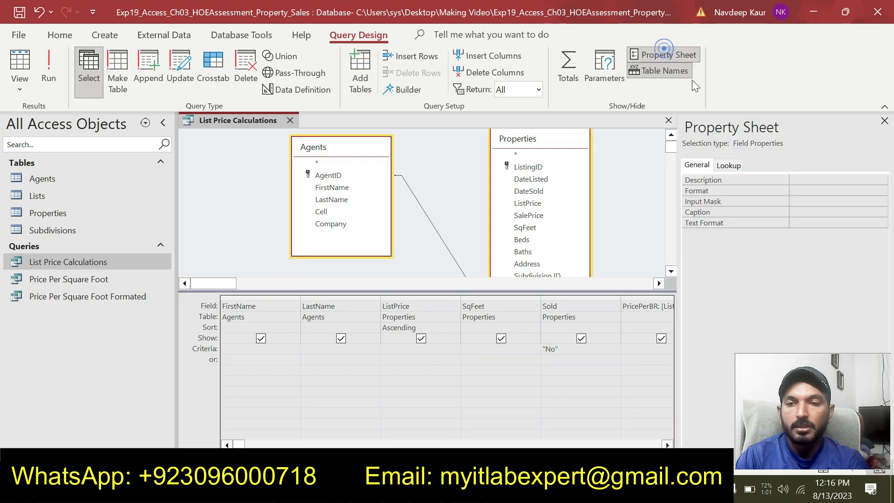
pyautogui.click(796, 215)
pyautogui.hotkey('ctrl', 'v')
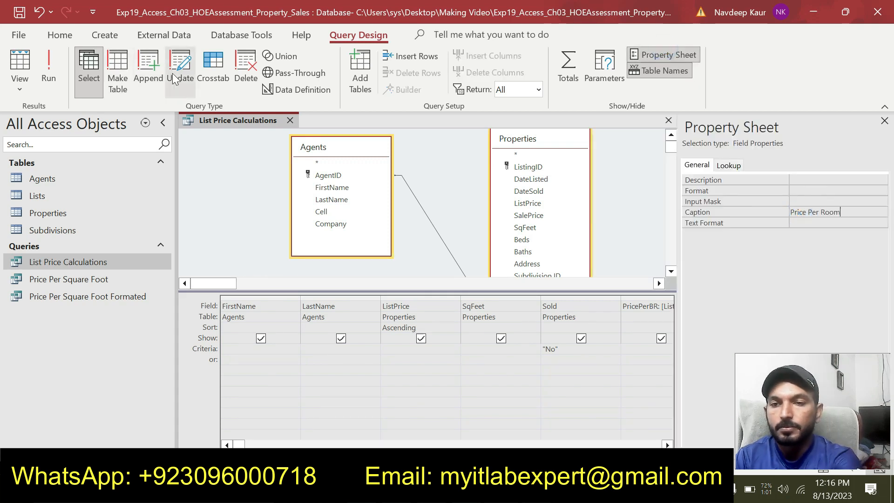
# Recheck the required format in the Word instructions, then set the PricePerRoom field's format to Currency in Access.
pyautogui.hotkey('alt', 'Tab')
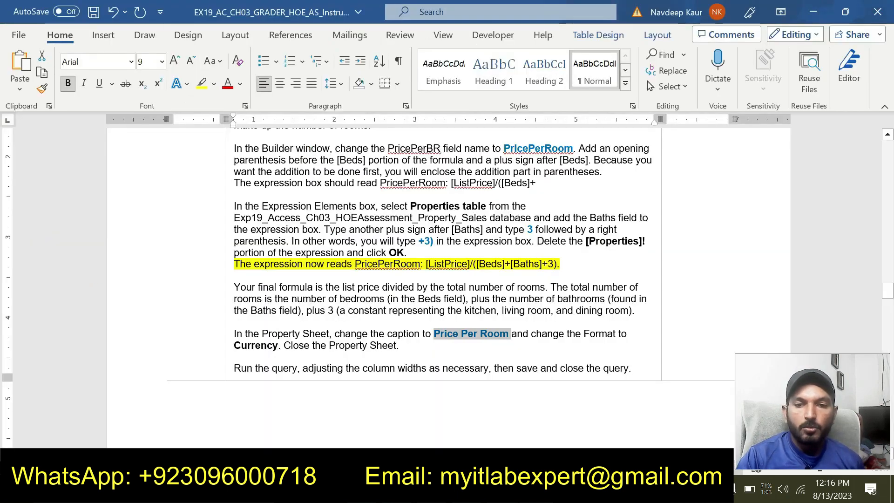
pyautogui.hotkey('alt', 'Tab')
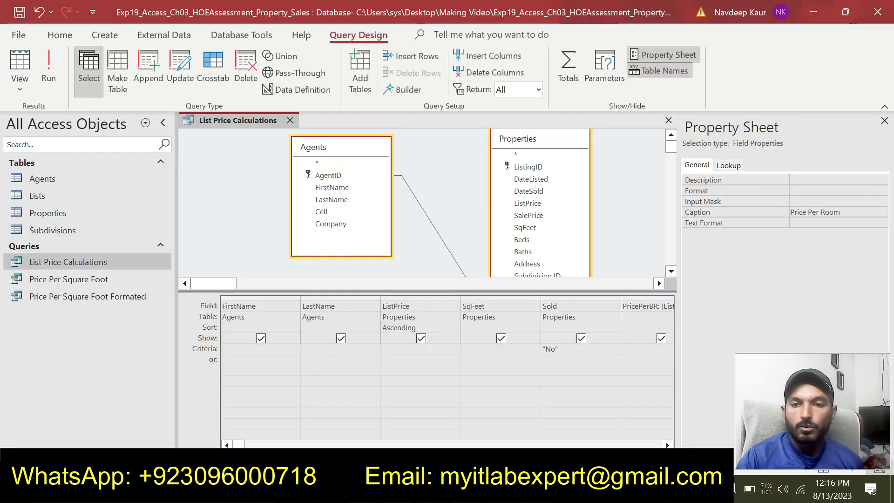
pyautogui.click(877, 190)
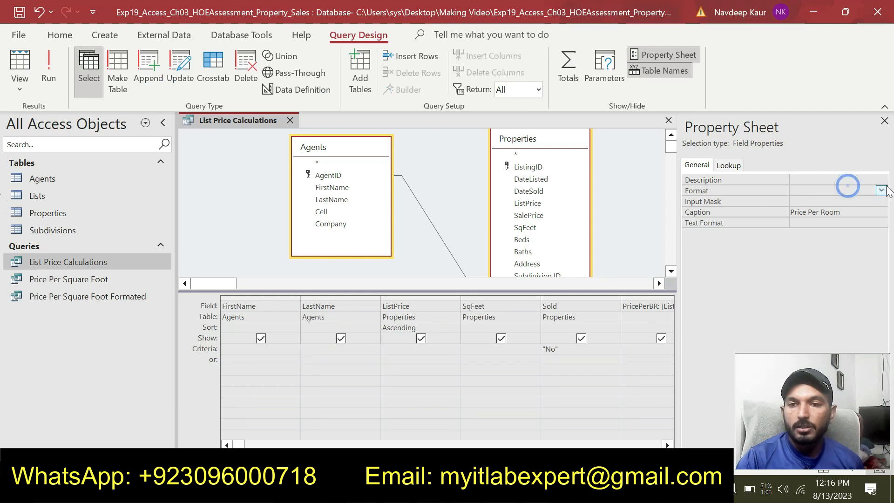
pyautogui.click(881, 190)
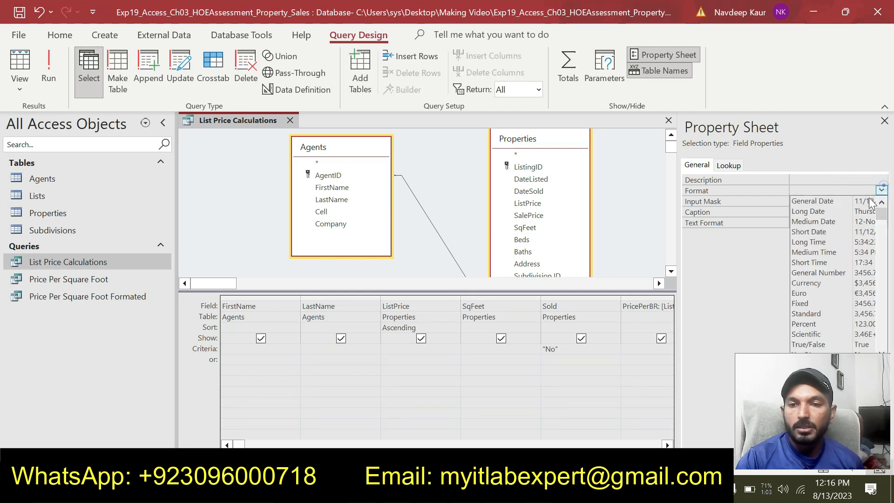
pyautogui.click(813, 281)
# Switch to Word, clear the highlight from the expression line, and highlight step 7's last line about running and saving the query.
pyautogui.hotkey('alt', 'Tab')
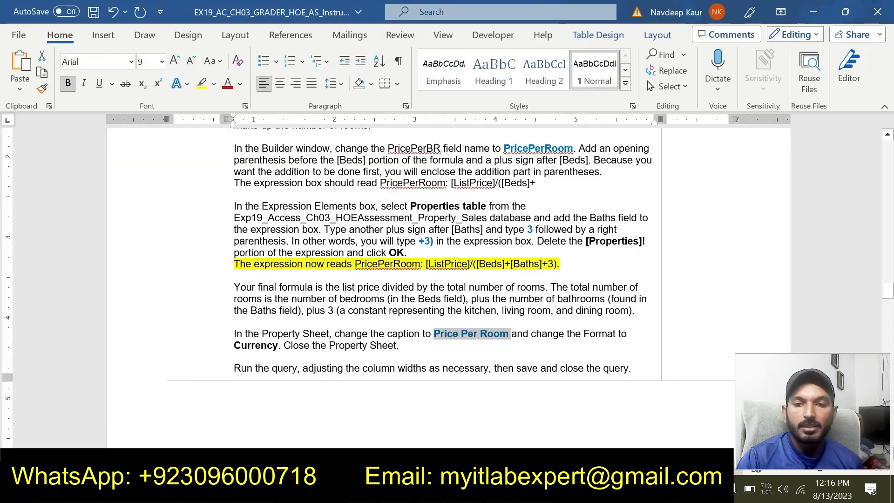
pyautogui.moveTo(564, 263); pyautogui.dragTo(234, 264)
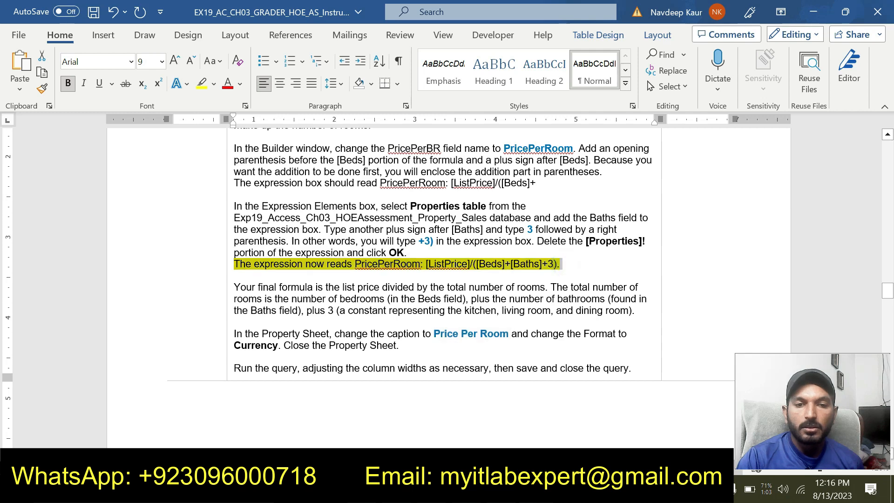
pyautogui.click(290, 241)
pyautogui.moveTo(243, 345); pyautogui.dragTo(233, 368)
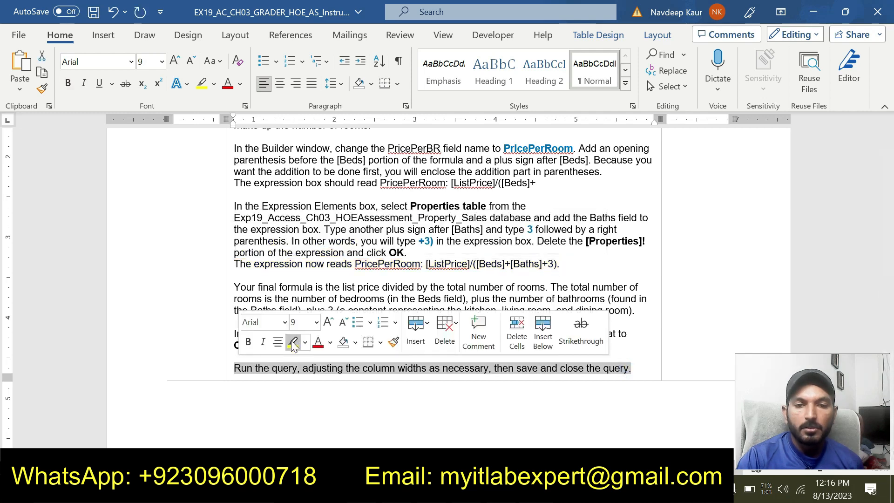
pyautogui.click(292, 341)
# Switch to Access and run the List Price Calculations query with the new PricePerRoom field.
pyautogui.hotkey('alt', 'Tab')
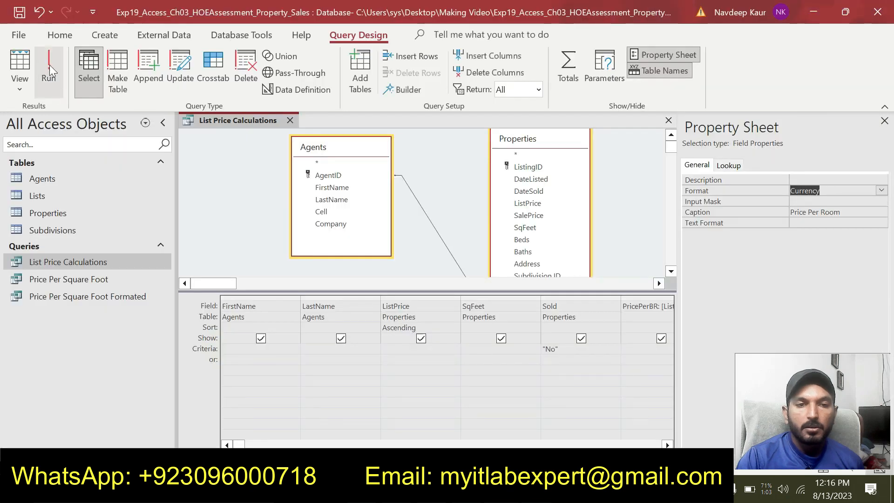
pyautogui.click(49, 65)
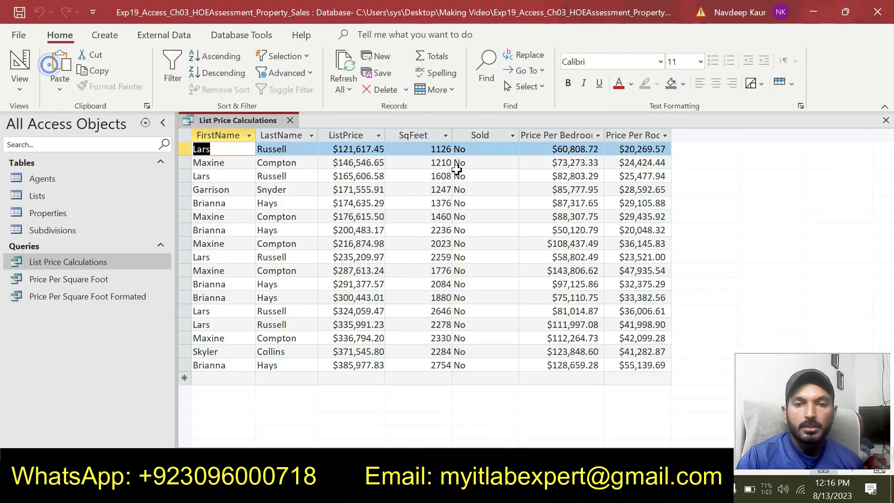
# Fit the Price Per Room column to its contents, then switch to Word and clear the highlight from step 7's last line.
pyautogui.doubleClick(671, 132)
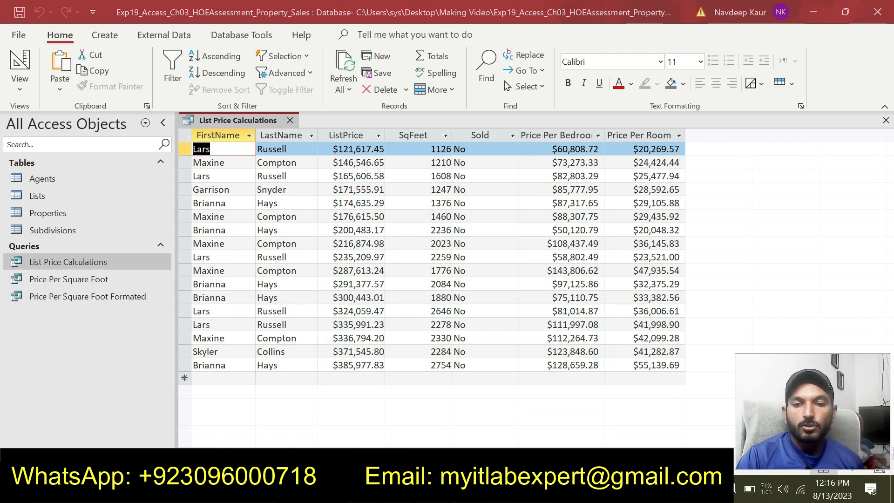
pyautogui.hotkey('alt', 'Tab')
pyautogui.moveTo(634, 368); pyautogui.dragTo(234, 368)
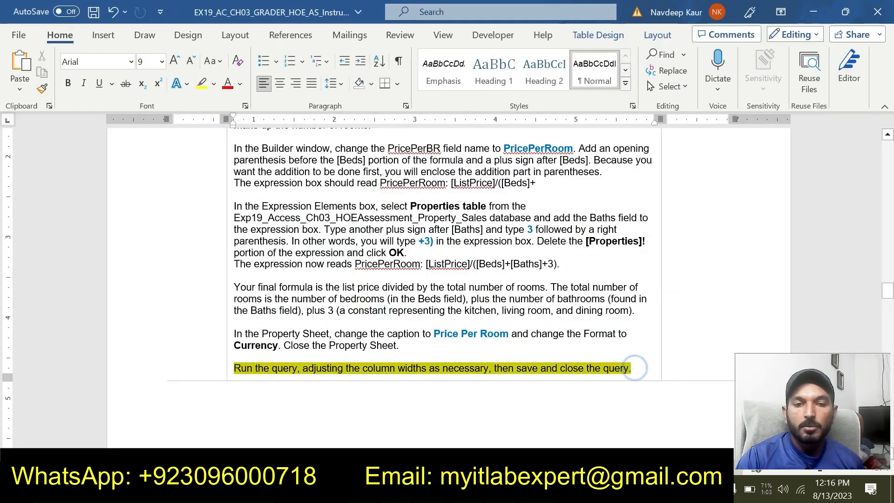
pyautogui.click(296, 349)
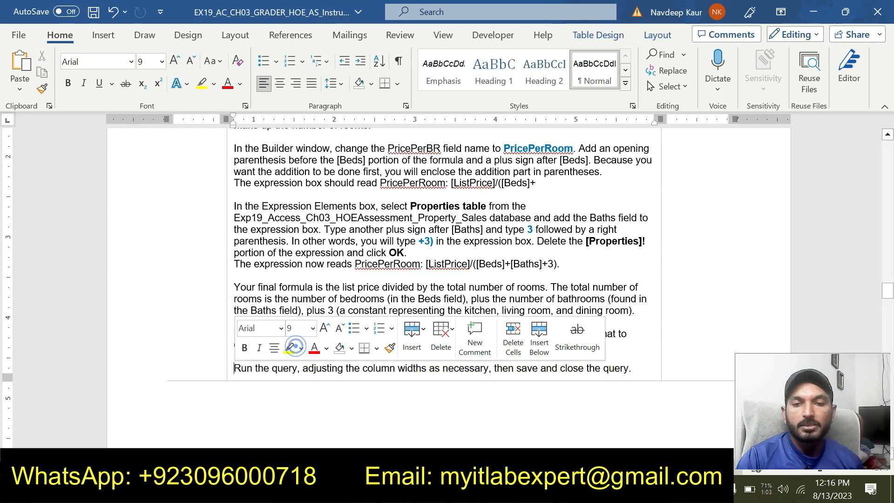
# Highlight step 8's paragraph in the instructions about copying the Price Per Square Foot Formatted query and adding the ListPrice criterion.
pyautogui.click(631, 367)
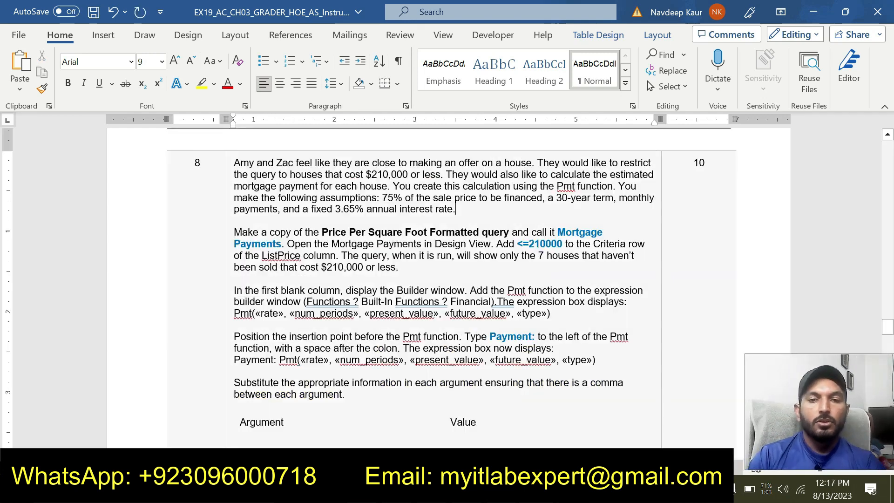
pyautogui.scroll(1, 447, 280)
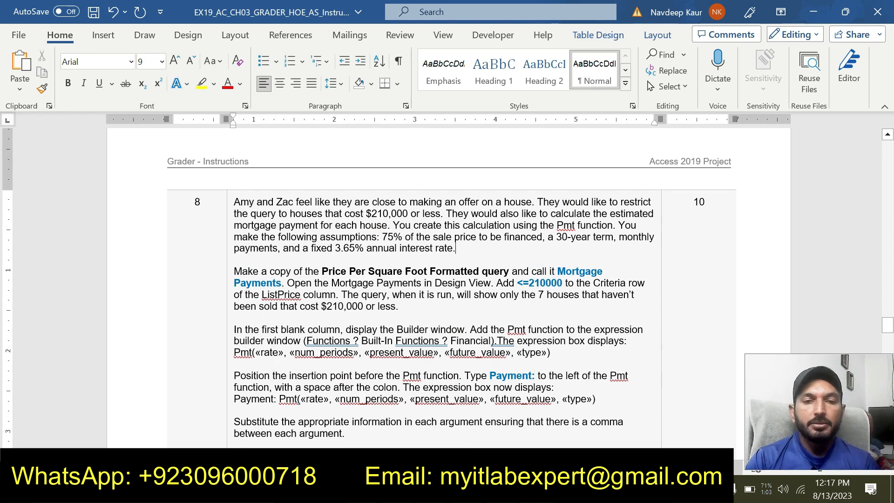
pyautogui.scroll(-1, 407, 266)
pyautogui.moveTo(262, 255); pyautogui.dragTo(234, 232)
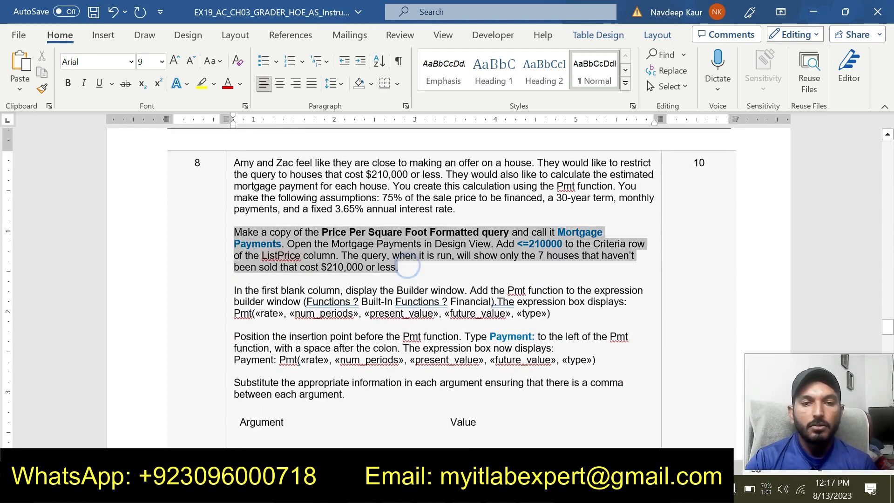
pyautogui.click(299, 209)
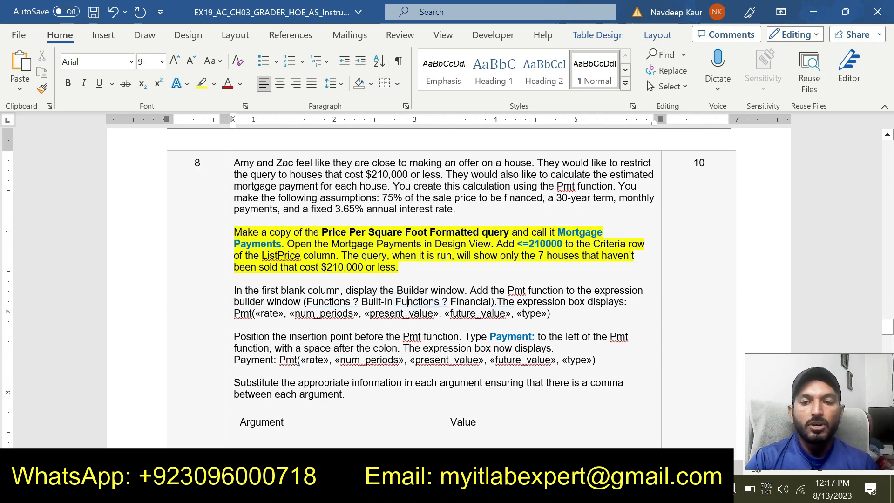
# Switch to Access, then save and close the List Price Calculations query.
pyautogui.hotkey('alt', 'Tab')
pyautogui.rightClick(244, 123)
pyautogui.click(259, 125)
pyautogui.rightClick(258, 122)
pyautogui.click(272, 148)
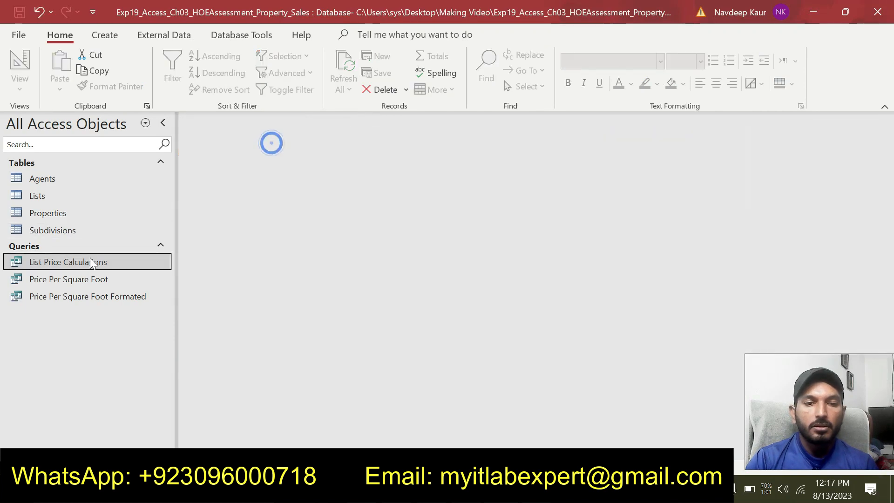
# Make a copy of the Price Per Square Foot Formated query named Mortgage Payments, checking the required name in the Word instructions.
pyautogui.click(88, 279)
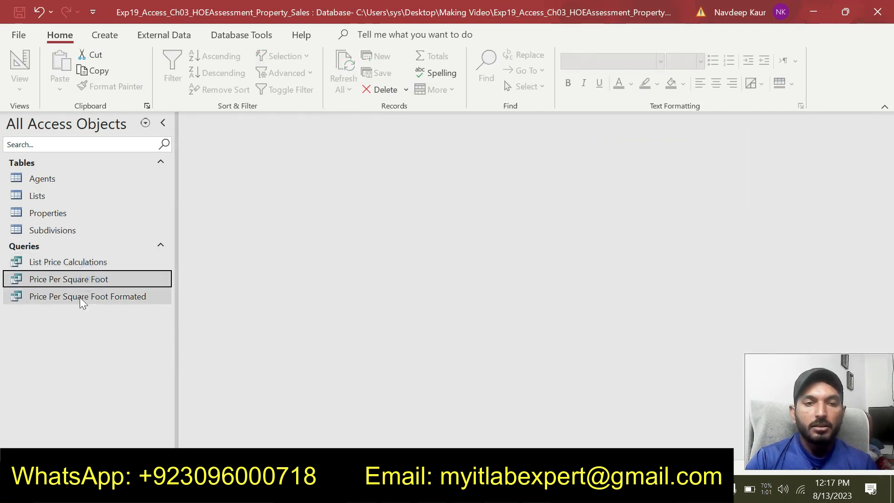
pyautogui.click(80, 297)
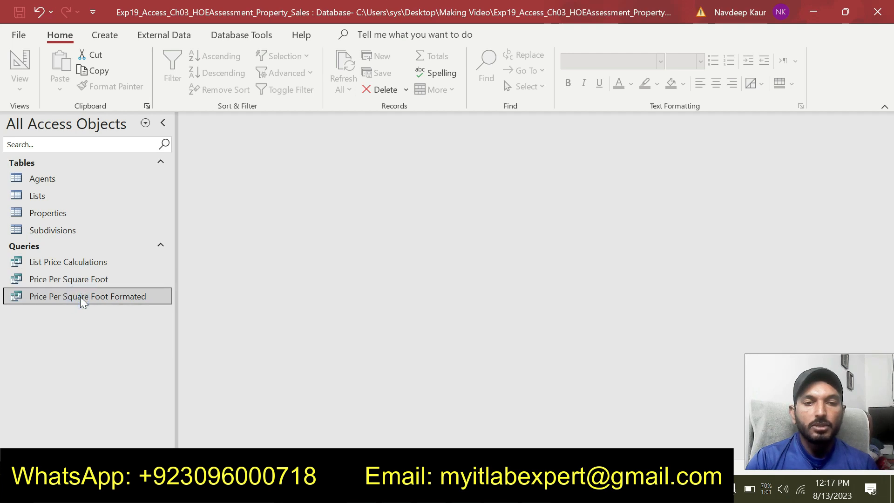
pyautogui.rightClick(80, 297)
pyautogui.click(135, 241)
pyautogui.rightClick(85, 316)
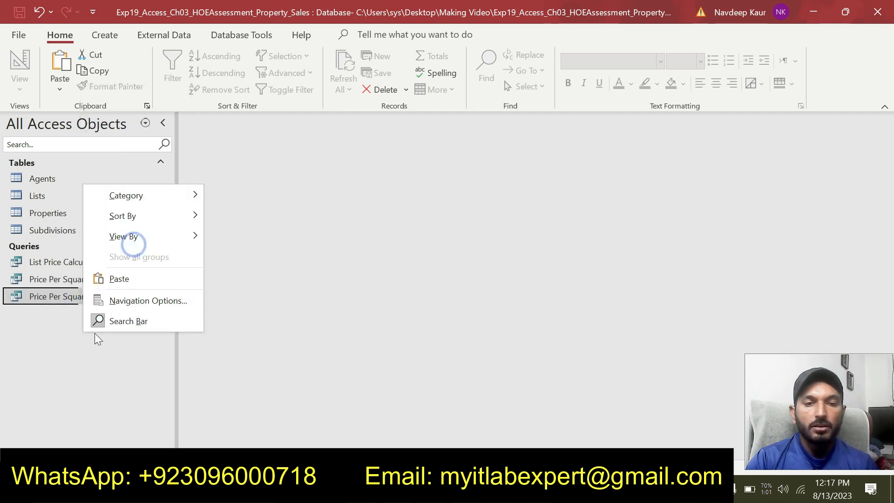
pyautogui.click(117, 279)
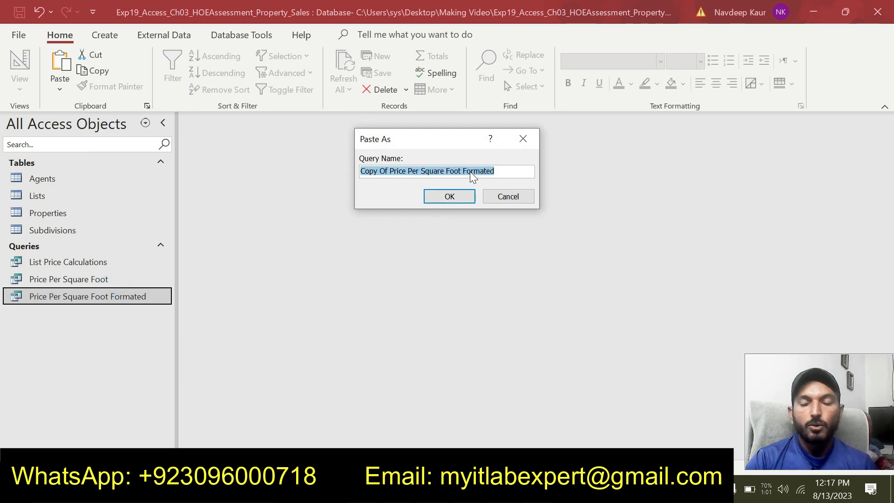
pyautogui.click(518, 489)
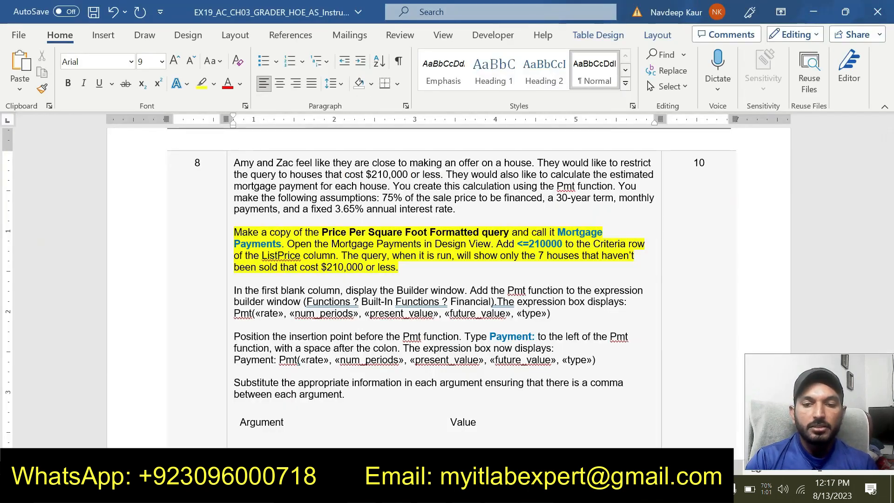
pyautogui.click(484, 489)
pyautogui.write('Mortgage')
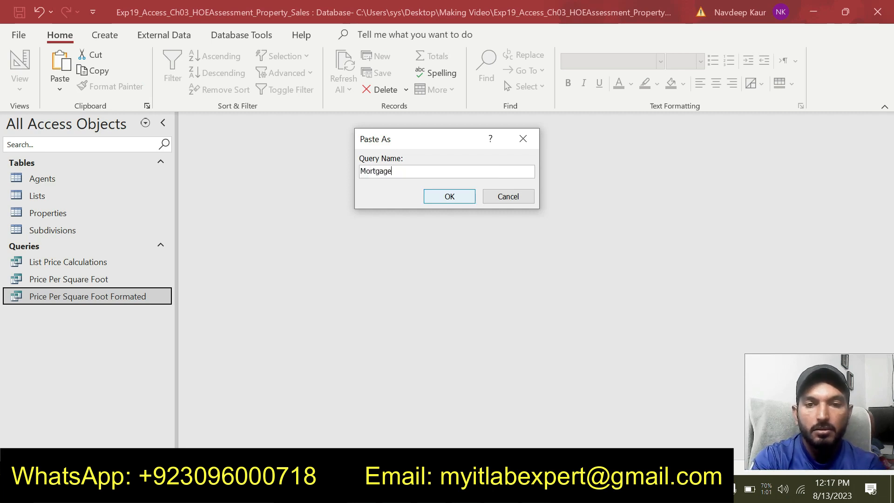
pyautogui.write(' Payments')
pyautogui.click(460, 195)
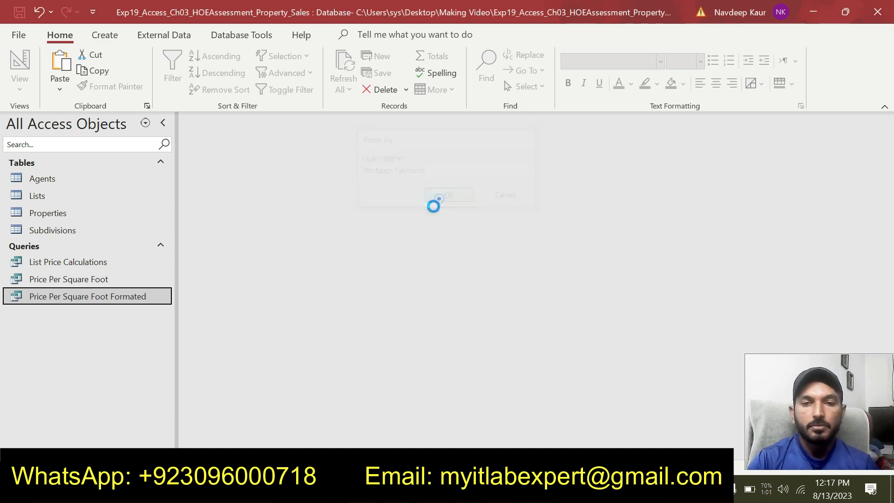
# Recheck the Word instructions, then open the Mortgage Payments query in Design View in Access and close the Property Sheet.
pyautogui.hotkey('alt', 'Tab')
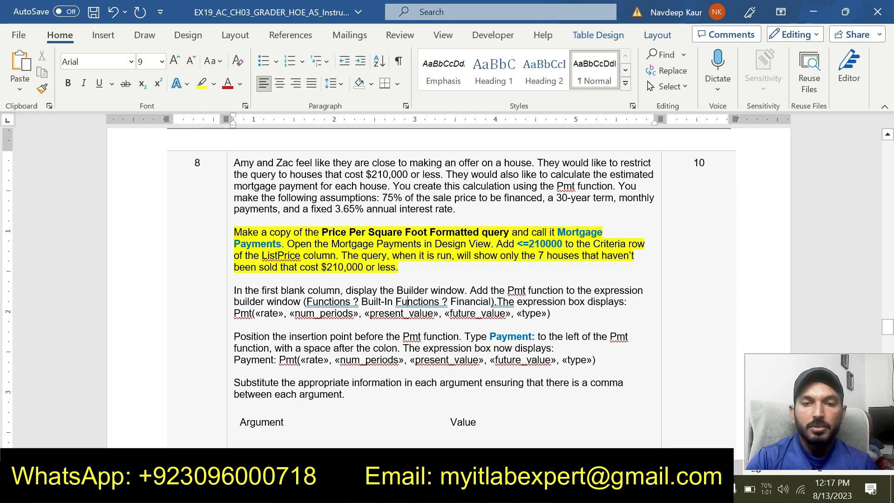
pyautogui.hotkey('alt', 'Tab')
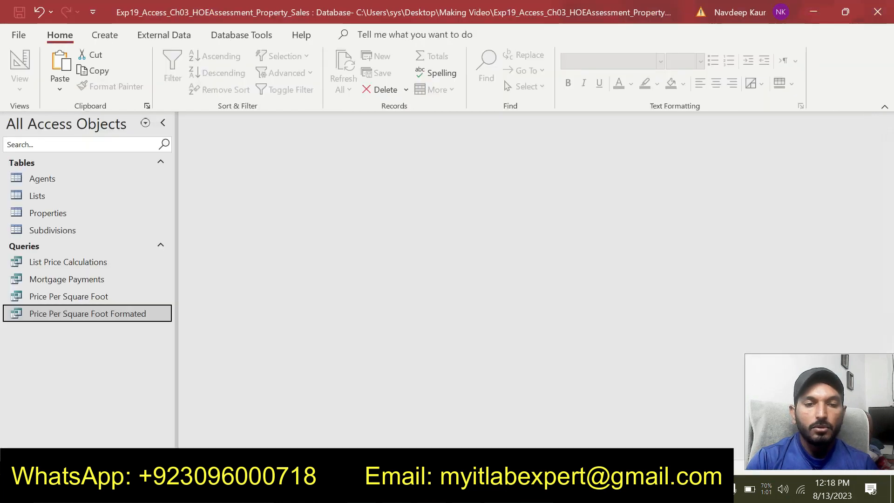
pyautogui.rightClick(68, 279)
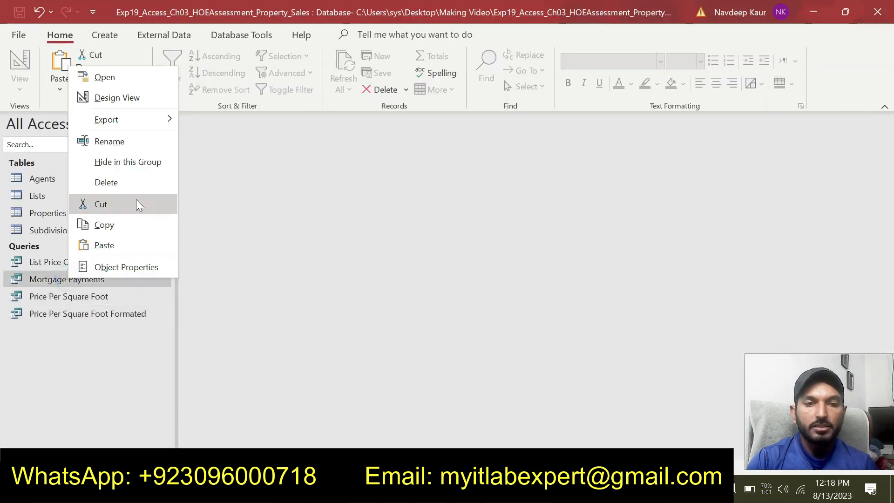
pyautogui.click(117, 97)
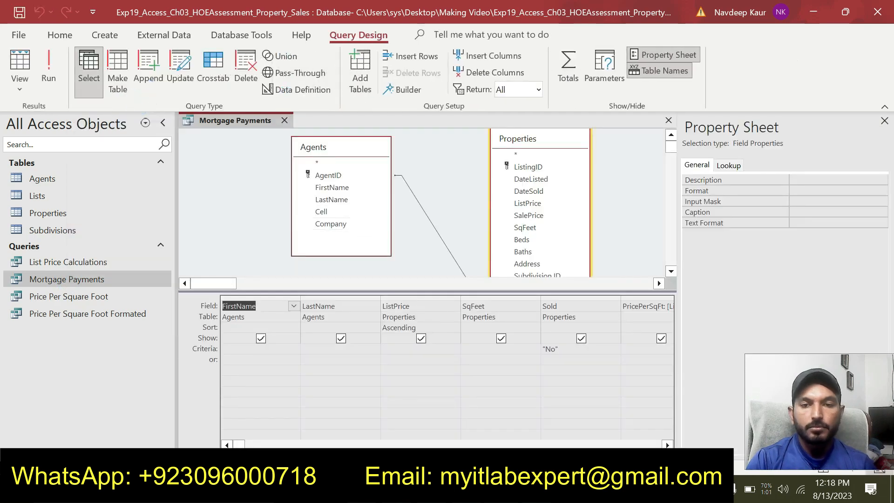
pyautogui.click(884, 120)
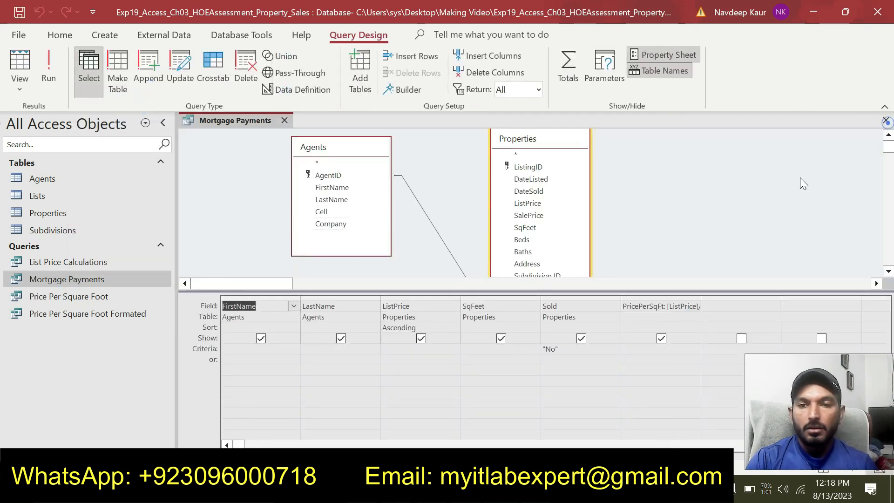
# Check the required criterion in the Word instructions, then set the ListPrice criteria to <=210000 in Access.
pyautogui.hotkey('alt', 'Tab')
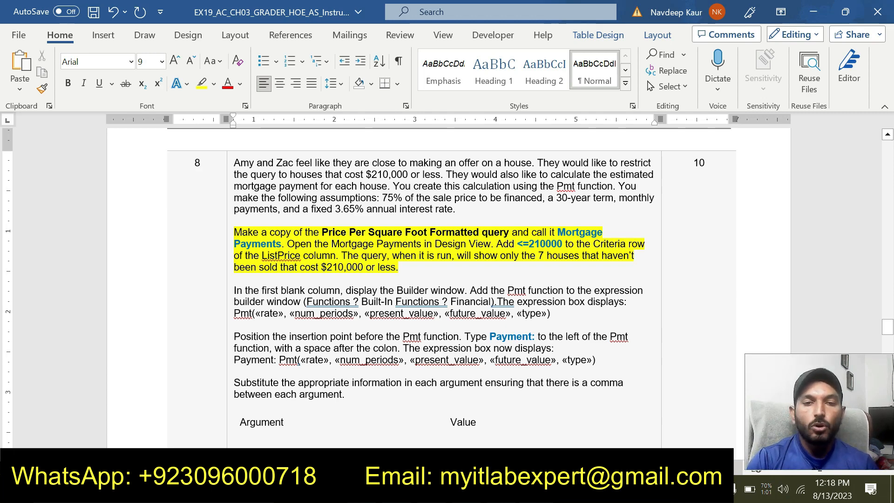
pyautogui.hotkey('alt', 'Tab')
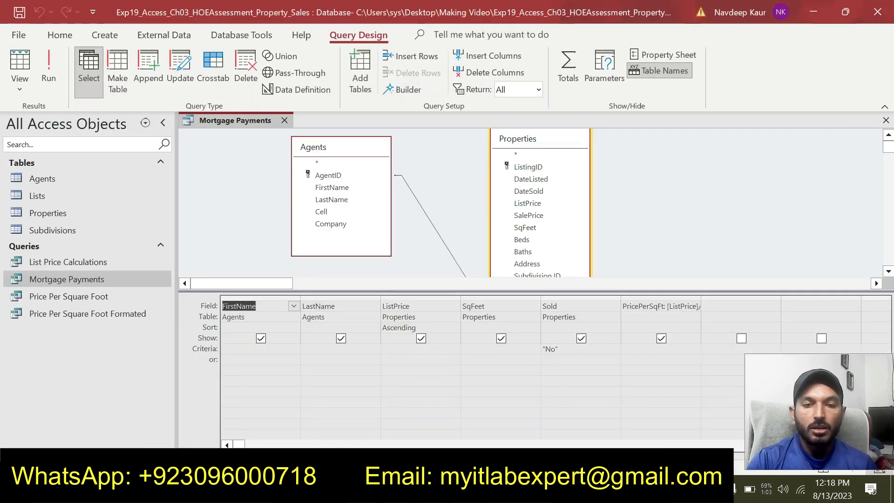
pyautogui.click(393, 349)
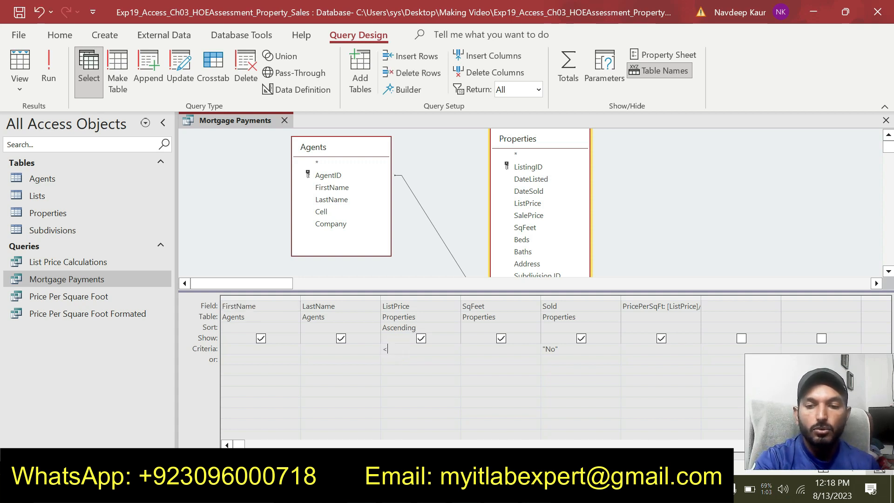
pyautogui.write('10')
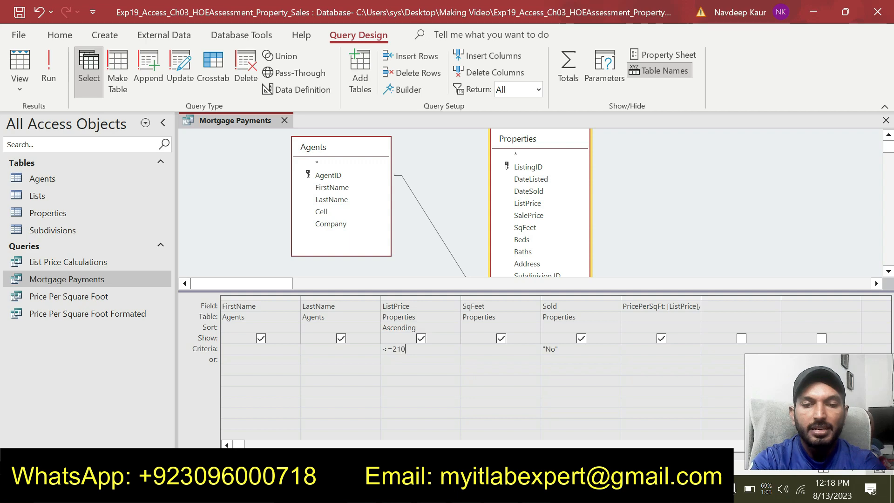
pyautogui.write('000')
pyautogui.press('Tab')
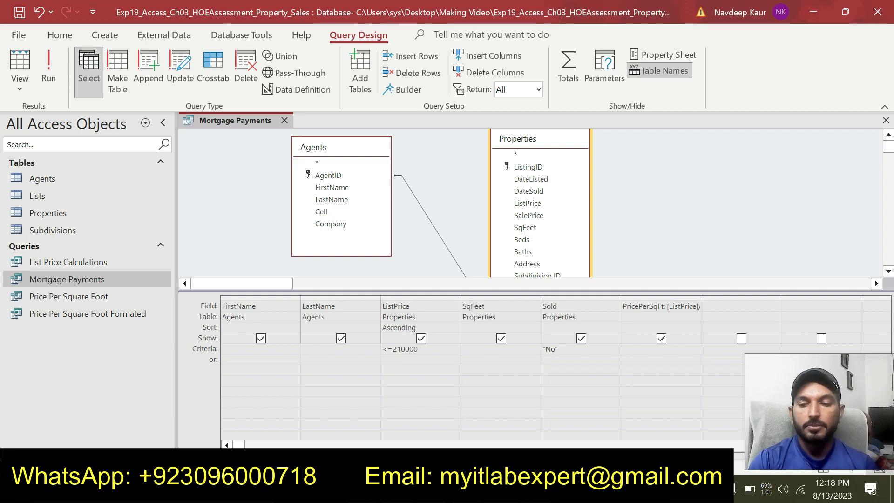
# Review step 8 in the Word instructions, then switch to Access and run the Mortgage Payments query.
pyautogui.hotkey('alt', 'Tab')
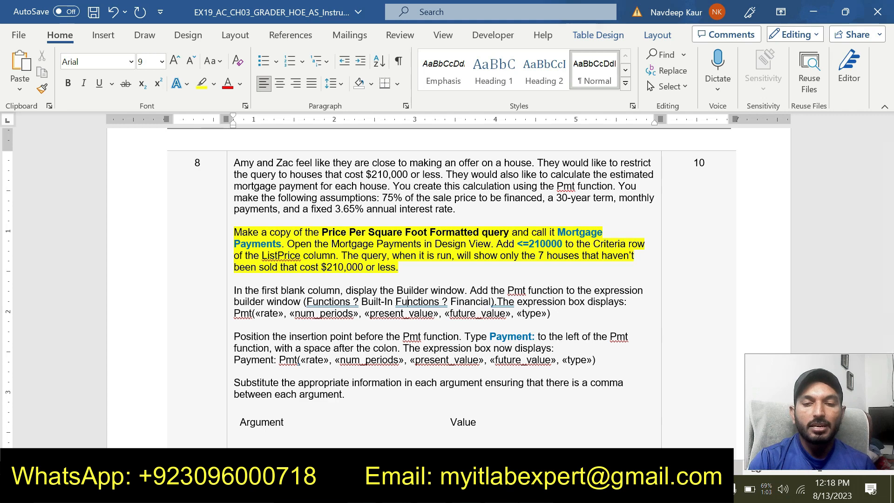
pyautogui.click(386, 489)
pyautogui.click(354, 489)
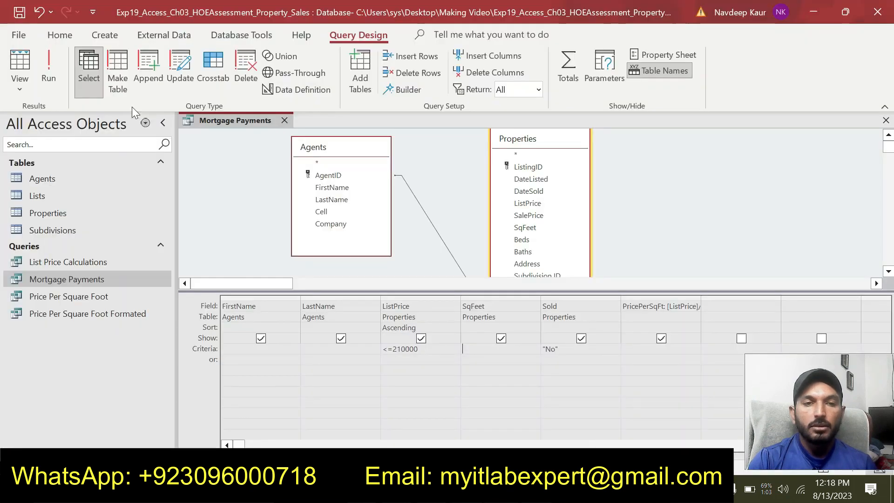
pyautogui.click(51, 72)
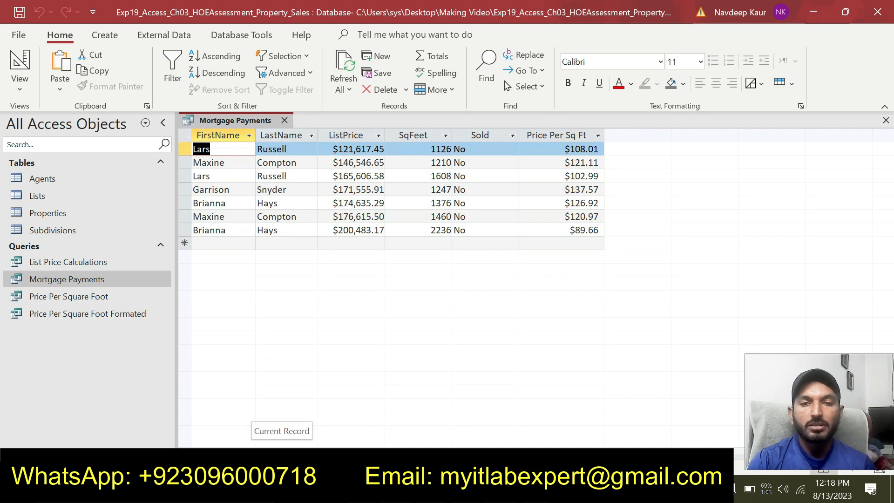
# Switch to Word, clear the highlight from the query-copy paragraph, and highlight the paragraph about adding the Pmt function in the Builder window.
pyautogui.click(396, 489)
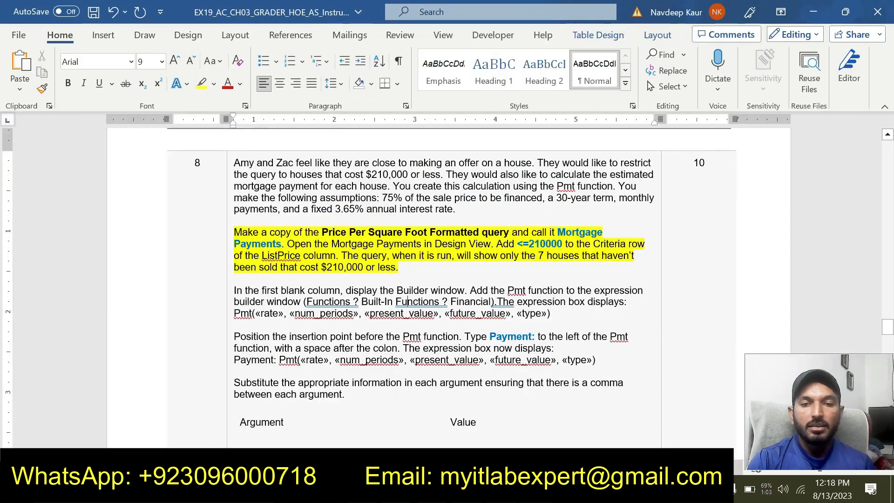
pyautogui.moveTo(421, 266); pyautogui.dragTo(235, 232)
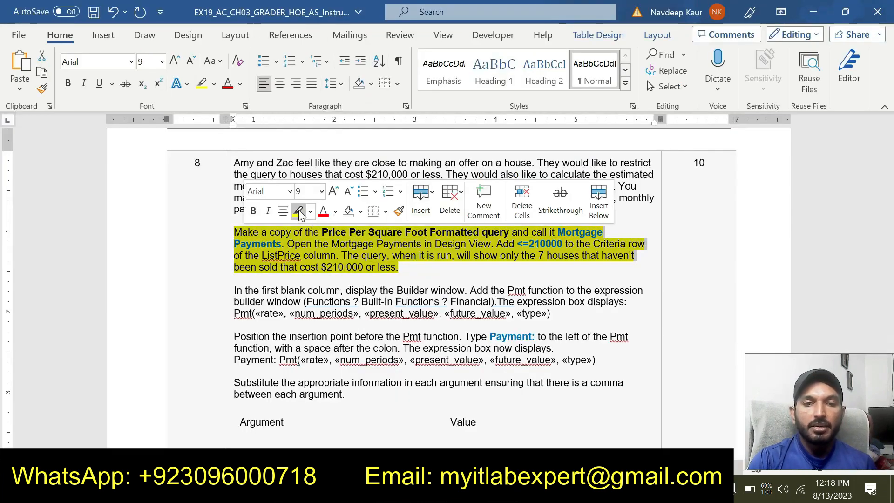
pyautogui.click(298, 210)
pyautogui.scroll(-1, 297, 210)
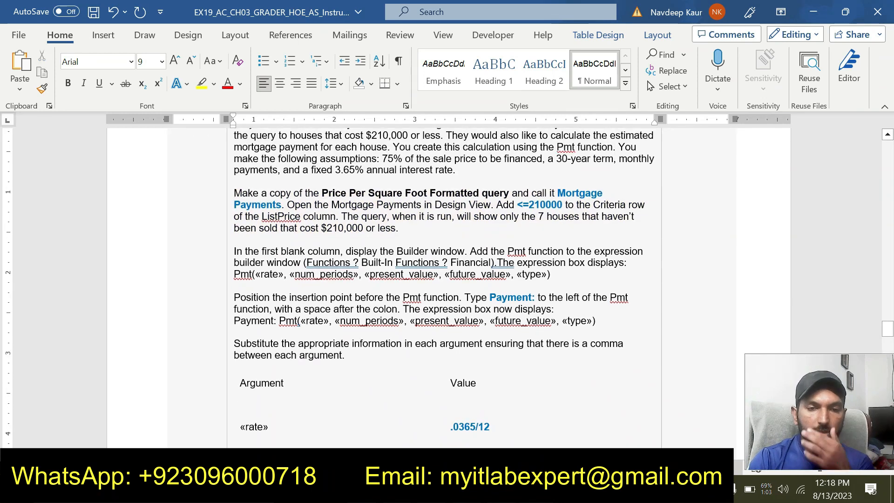
pyautogui.moveTo(552, 274); pyautogui.dragTo(234, 251)
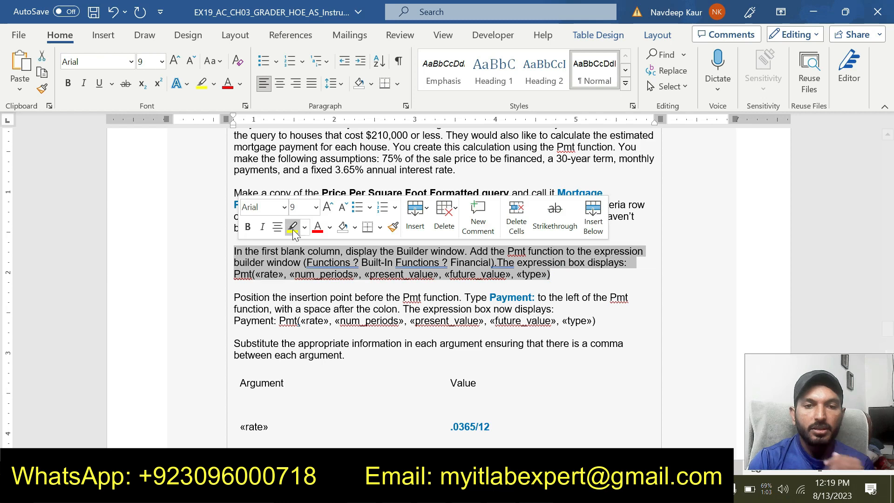
pyautogui.click(292, 227)
pyautogui.click(261, 274)
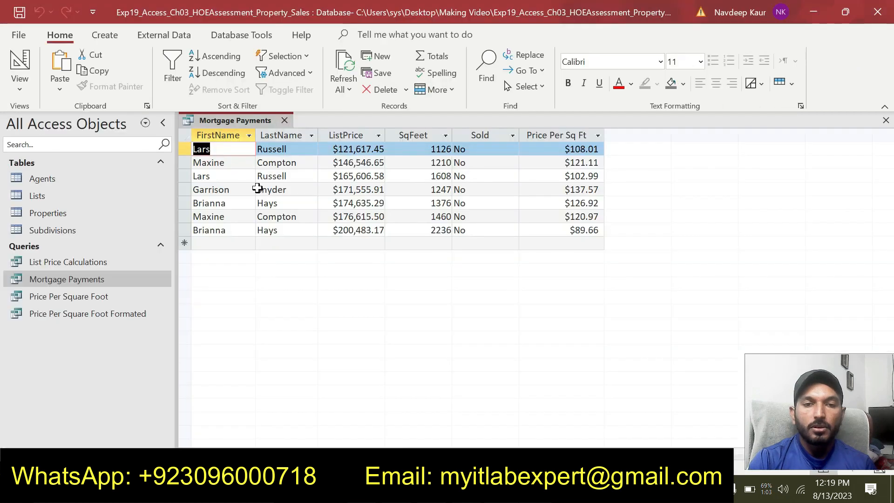
# Switch to Access, show the Mortgage Payments query in Design View, and open the Expression Builder for the first blank column.
pyautogui.hotkey('alt', 'Tab')
pyautogui.rightClick(215, 118)
pyautogui.click(277, 196)
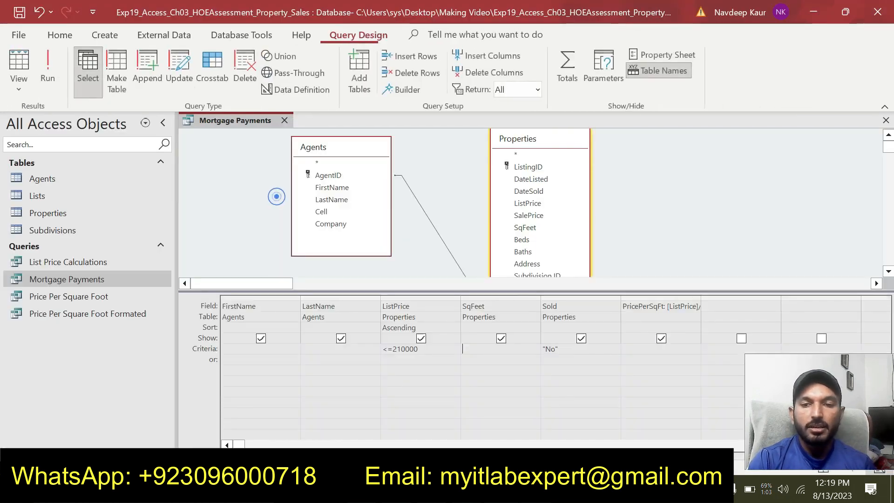
pyautogui.click(731, 306)
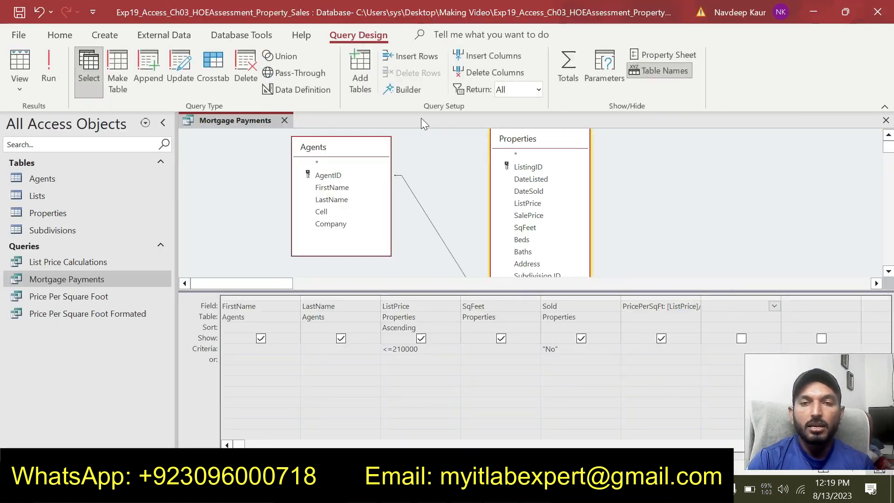
pyautogui.click(393, 88)
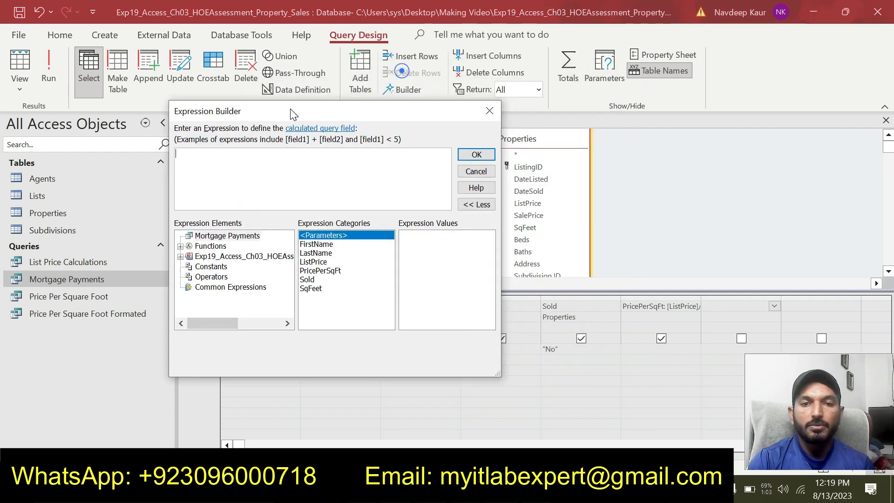
# Check the Word instructions, then insert the built-in financial function Pmt into the expression in Access.
pyautogui.hotkey('alt', 'Tab')
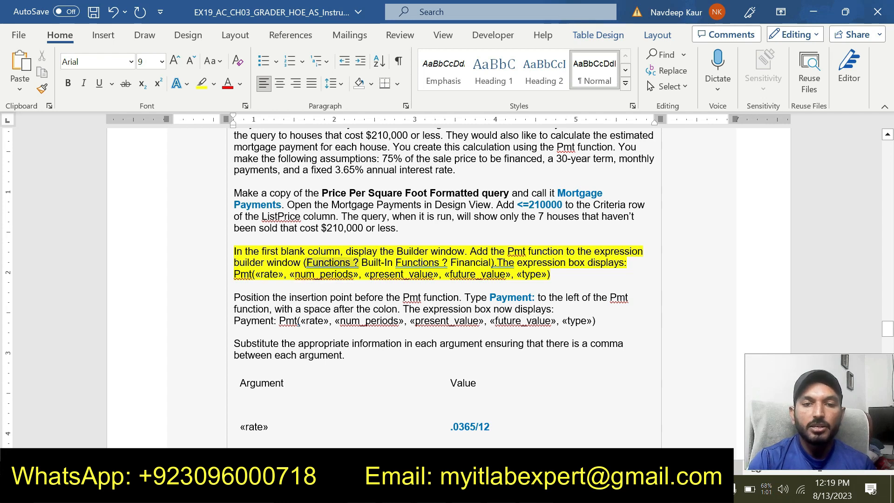
pyautogui.hotkey('alt', 'Tab')
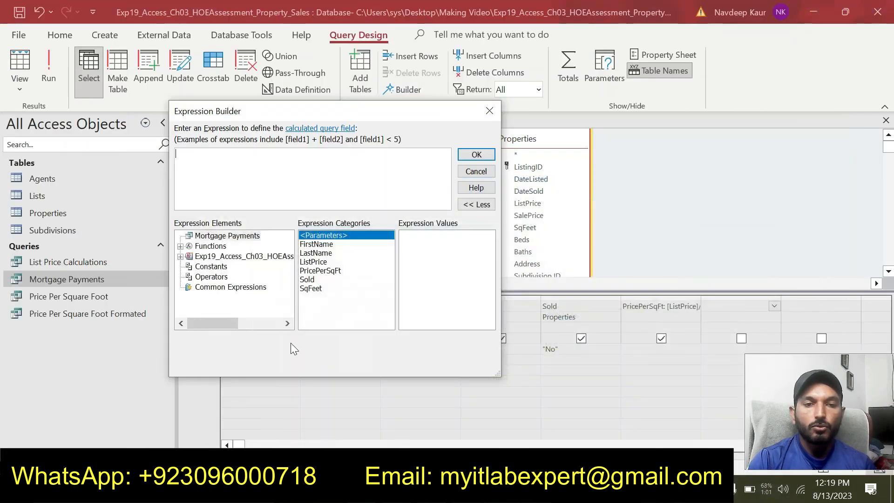
pyautogui.click(180, 246)
pyautogui.click(214, 256)
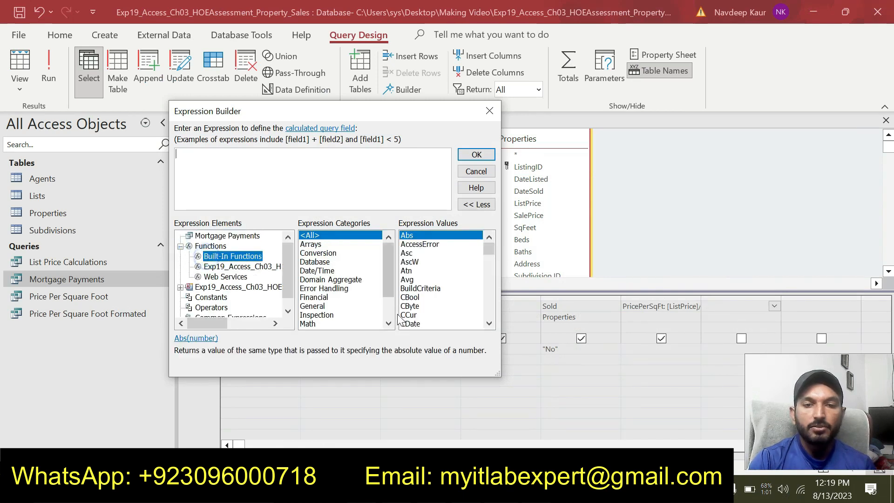
pyautogui.click(321, 298)
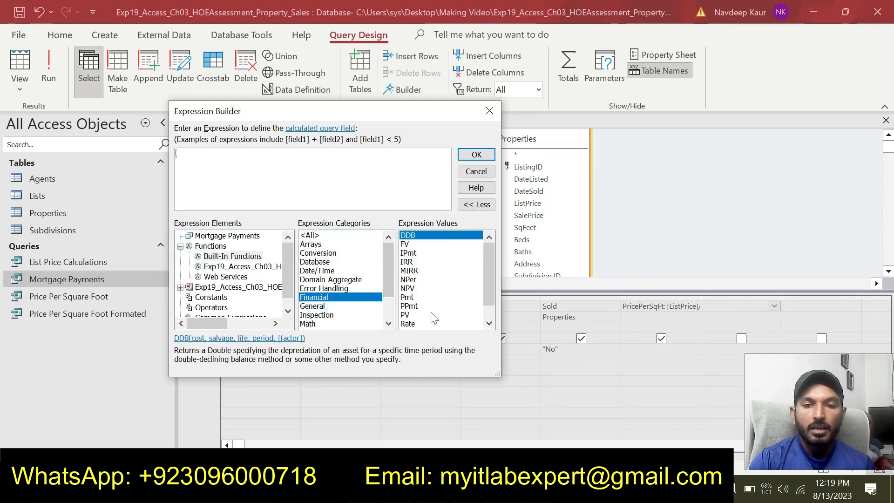
pyautogui.click(407, 298)
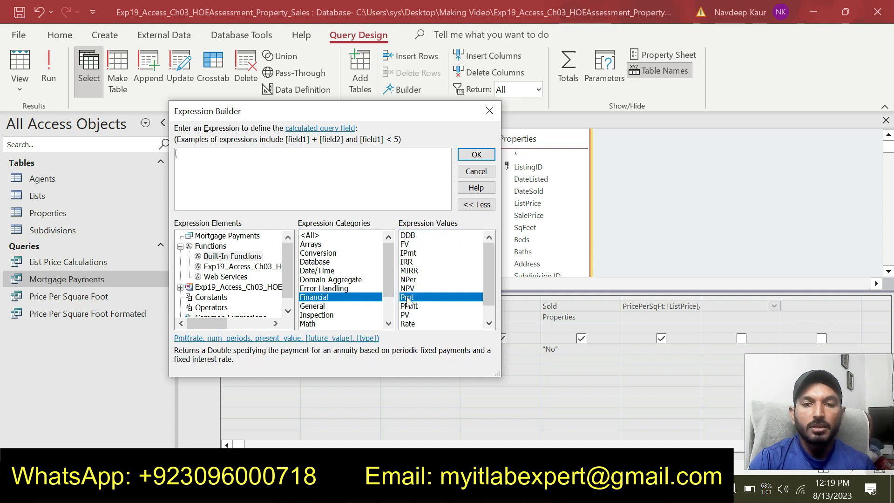
pyautogui.doubleClick(409, 299)
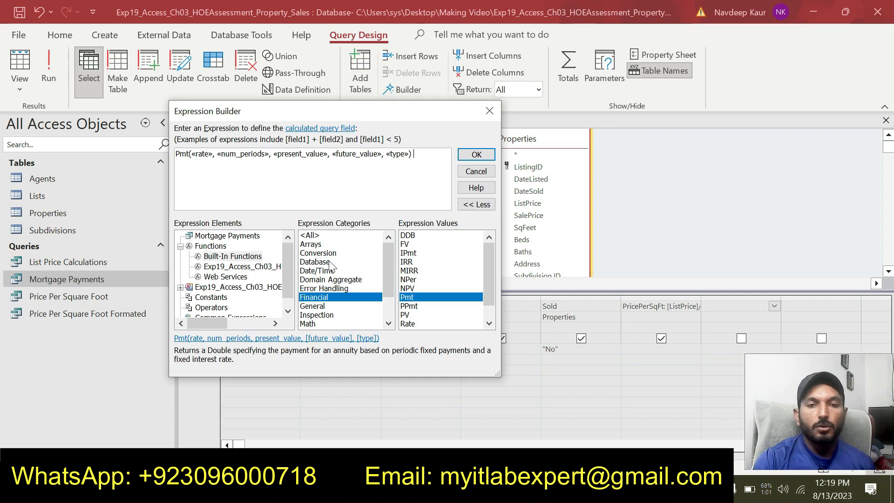
# Switch to Word, clear the highlight from the Builder window paragraph, and highlight the paragraph about adding Payment: before the Pmt function.
pyautogui.hotkey('alt', 'Tab')
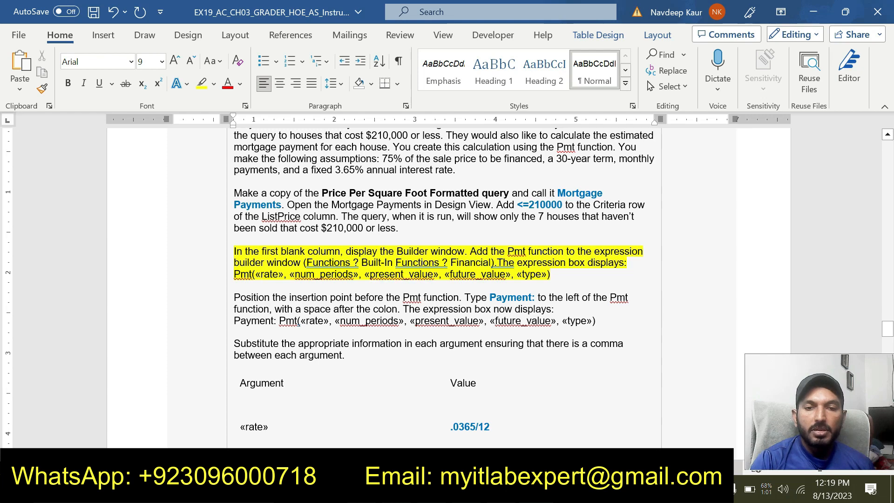
pyautogui.moveTo(551, 274); pyautogui.dragTo(234, 251)
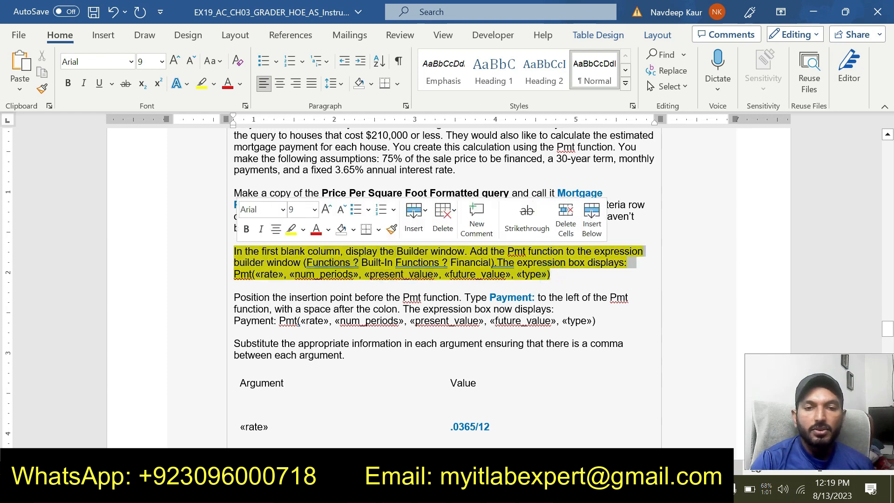
pyautogui.click(291, 230)
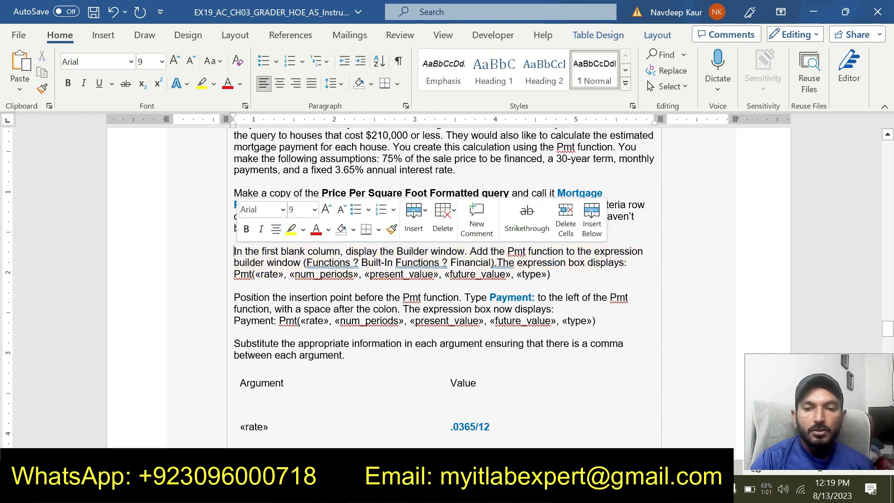
pyautogui.moveTo(596, 321); pyautogui.dragTo(233, 297)
pyautogui.click(298, 275)
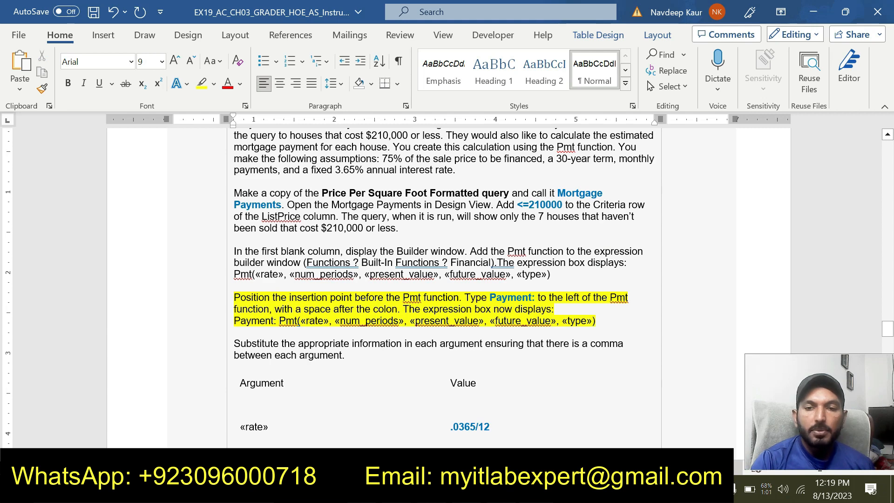
# Check the field label in Word, then insert "Payment:" followed by a space before the Pmt function in the Access expression.
pyautogui.moveTo(489, 298); pyautogui.dragTo(531, 298)
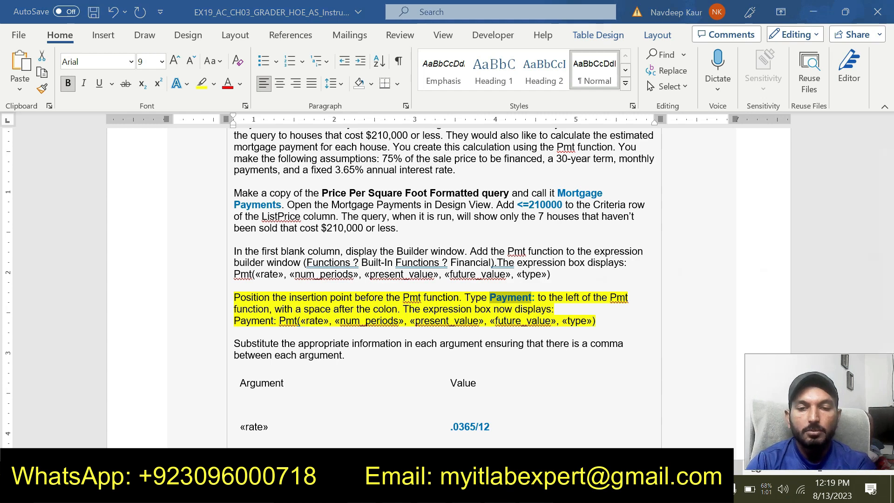
pyautogui.hotkey('alt', 'Tab')
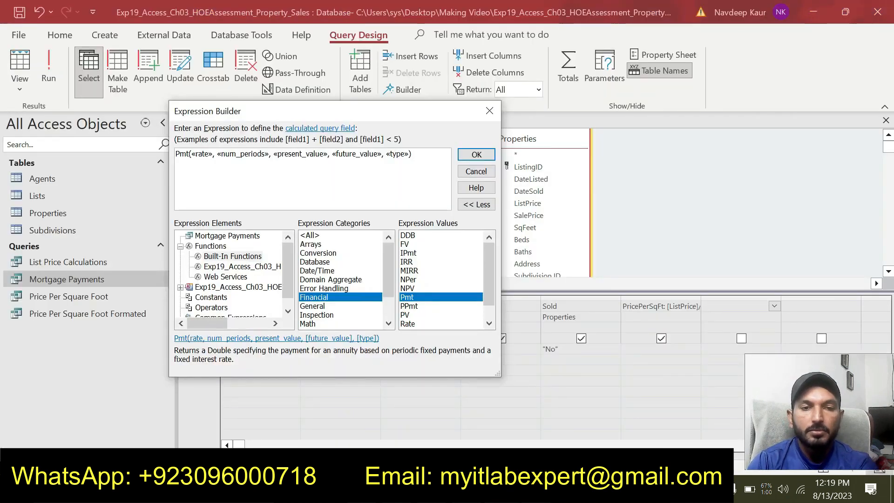
pyautogui.hotkey('alt', 'Tab')
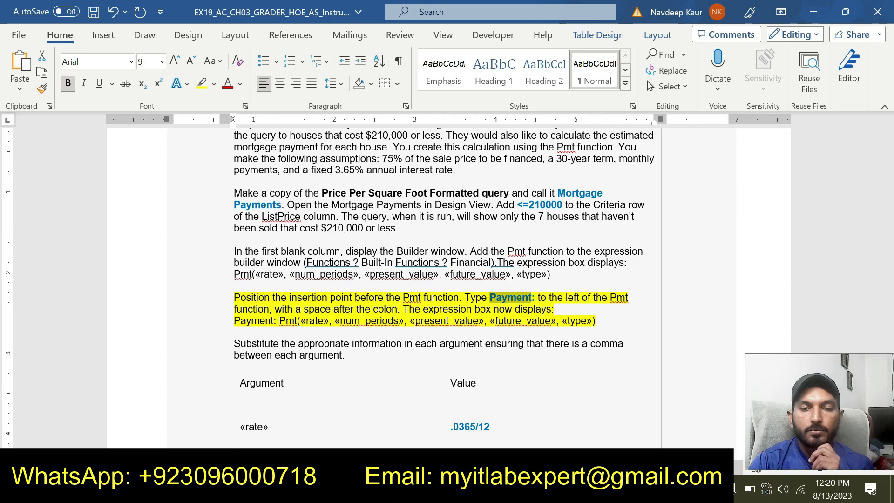
pyautogui.hotkey('alt', 'Tab')
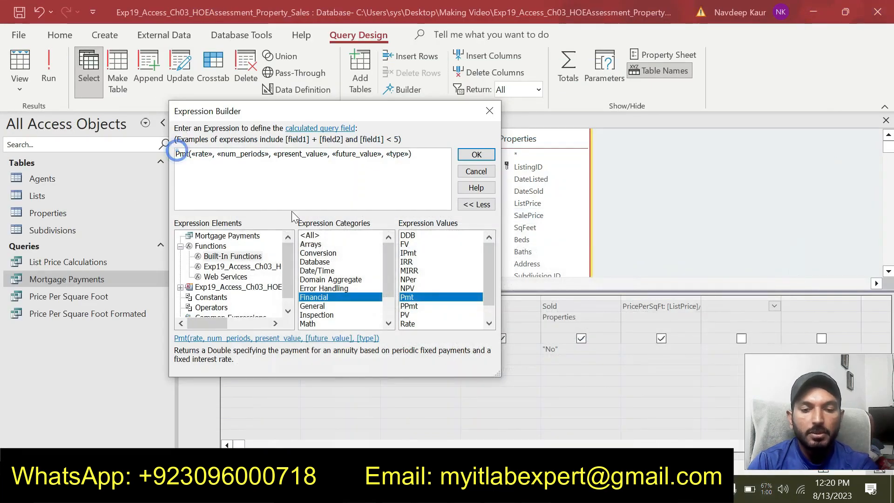
pyautogui.write('Payment:')
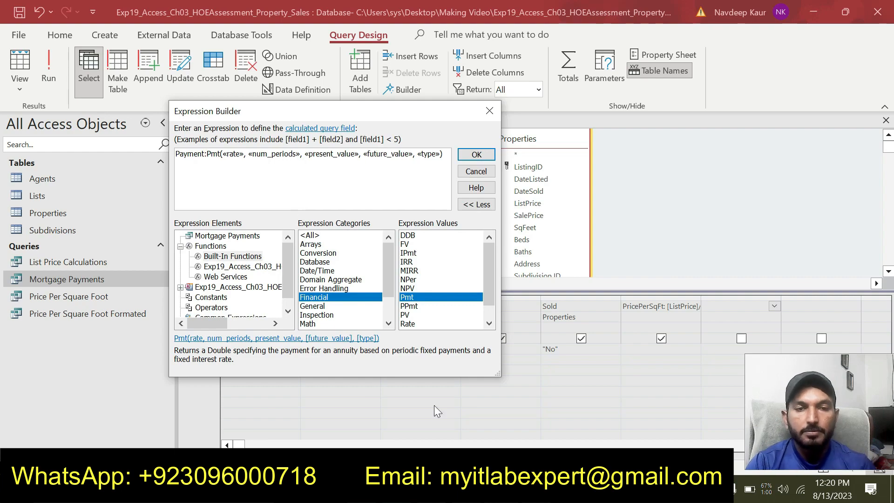
pyautogui.hotkey('alt', 'Tab')
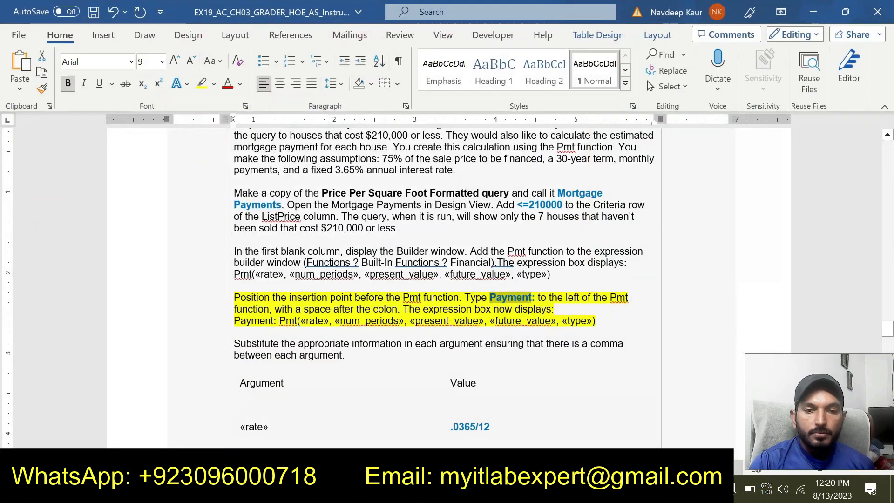
pyautogui.hotkey('alt', 'Tab')
pyautogui.hotkey('alt', 'Tab')
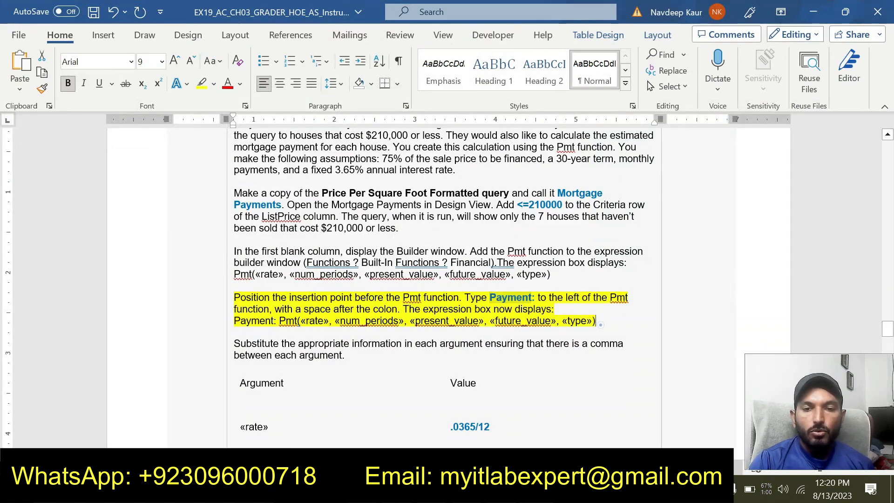
# In Word, clear the highlight from the Payment label paragraph and highlight the table of Pmt arguments and values.
pyautogui.tripleClick(598, 321)
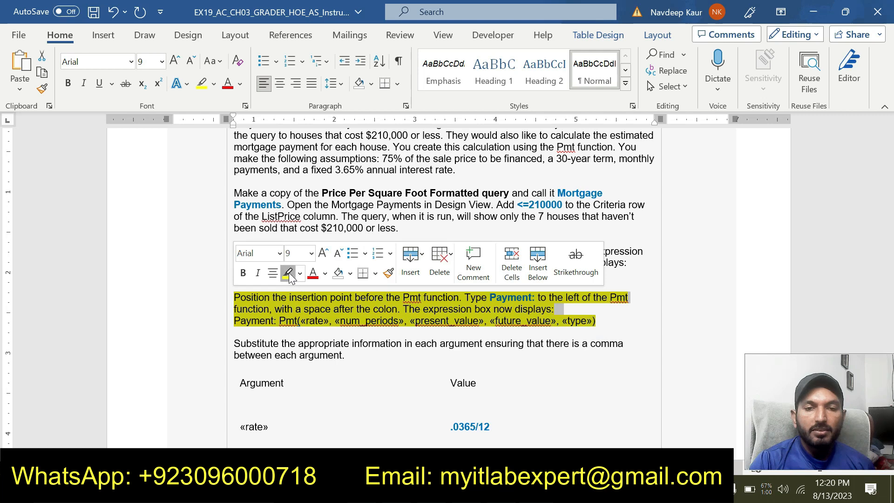
pyautogui.click(289, 272)
pyautogui.scroll(-5, 289, 273)
pyautogui.moveTo(475, 403)
pyautogui.mouseDown()
pyautogui.moveTo(261, 225)
pyautogui.moveTo(243, 188)
pyautogui.mouseUp()
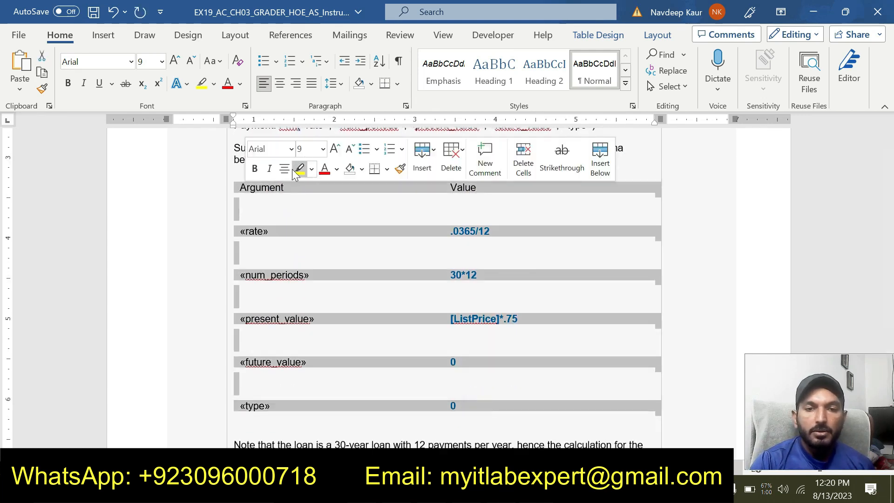
pyautogui.click(298, 169)
pyautogui.click(264, 202)
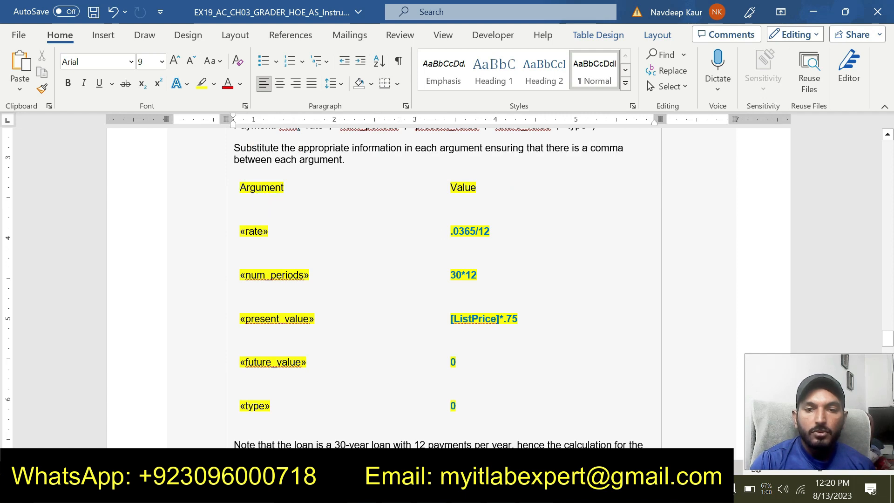
# Copy the rate value .0365/12 from the Word table and replace the «rate» placeholder with it in the Access expression.
pyautogui.moveTo(489, 232); pyautogui.dragTo(448, 232)
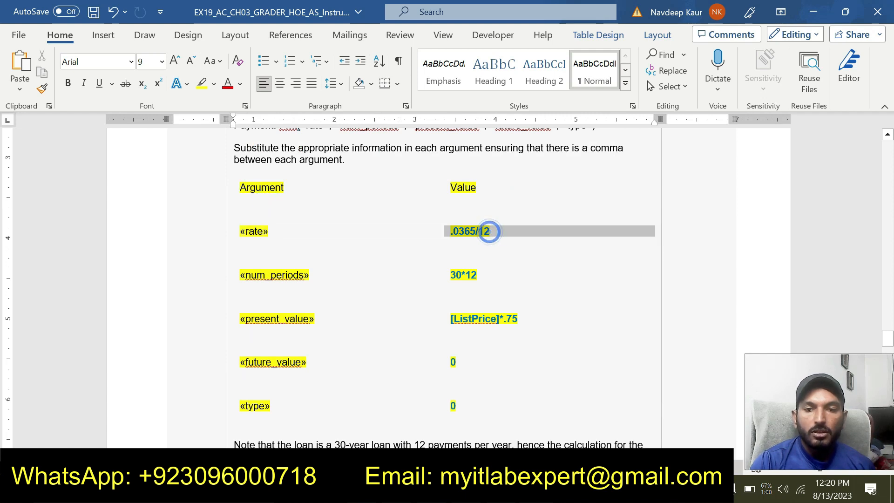
pyautogui.click(447, 232)
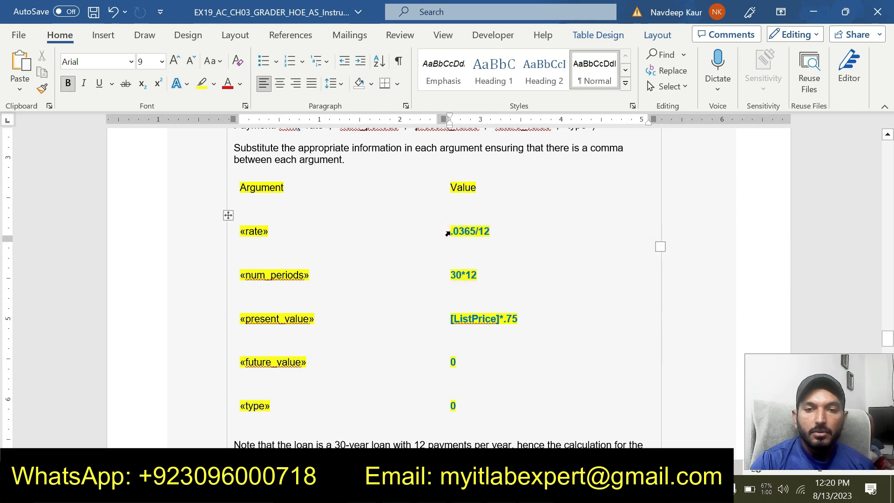
pyautogui.moveTo(451, 231); pyautogui.dragTo(489, 231)
pyautogui.hotkey('ctrl', 'c')
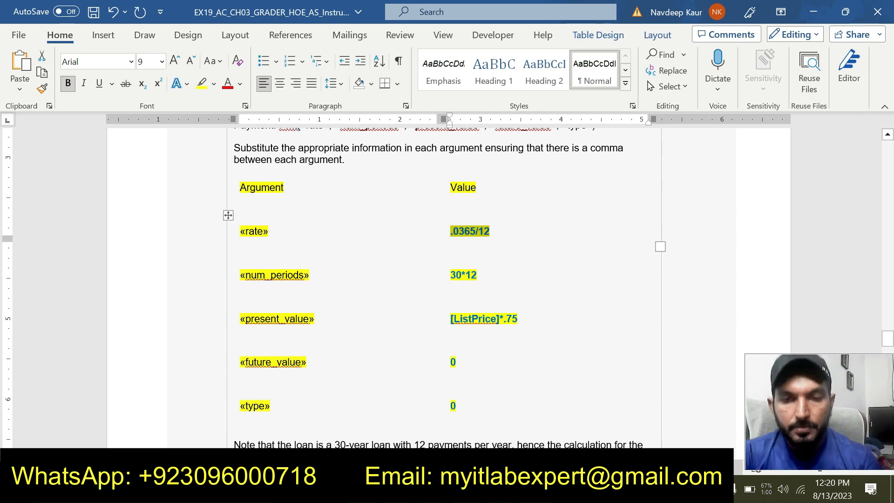
pyautogui.hotkey('alt', 'Tab')
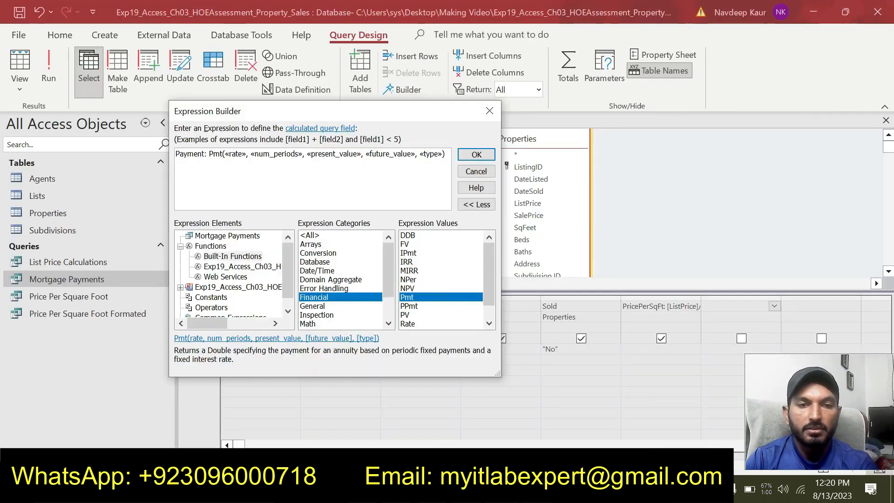
pyautogui.click(240, 154)
pyautogui.hotkey('ctrl', 'v')
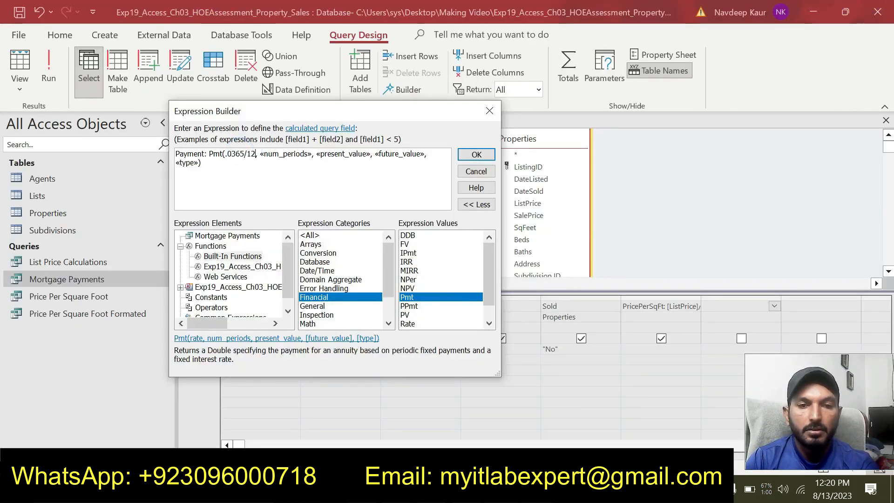
# Copy 30*12 from the Word table and replace the «num_periods» placeholder with it in the Access expression.
pyautogui.hotkey('alt', 'Tab')
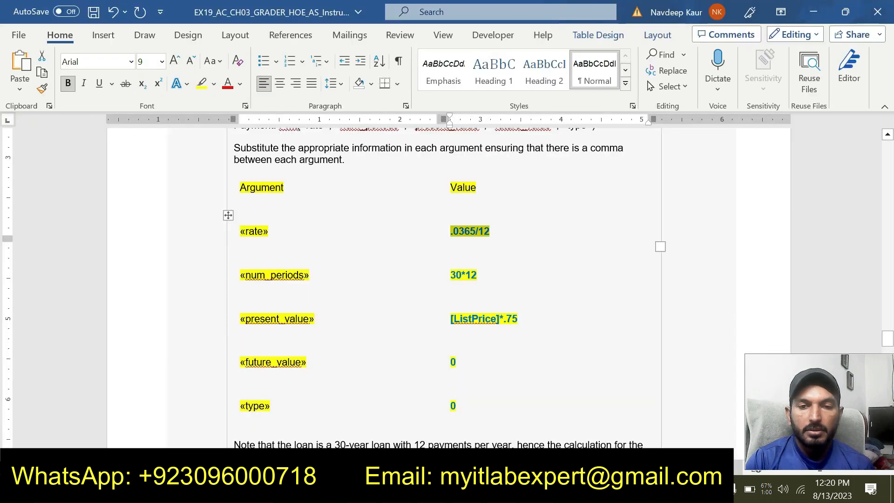
pyautogui.click(451, 274)
pyautogui.hotkey('ctrl', 'c')
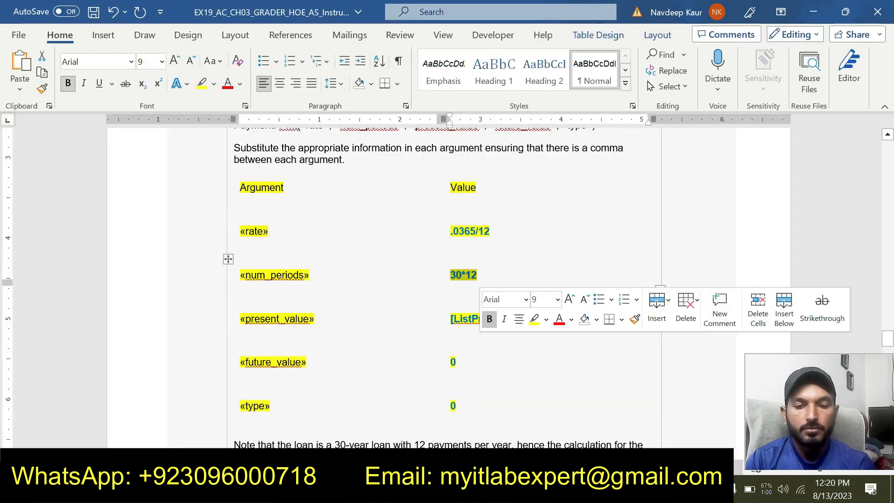
pyautogui.hotkey('alt', 'Tab')
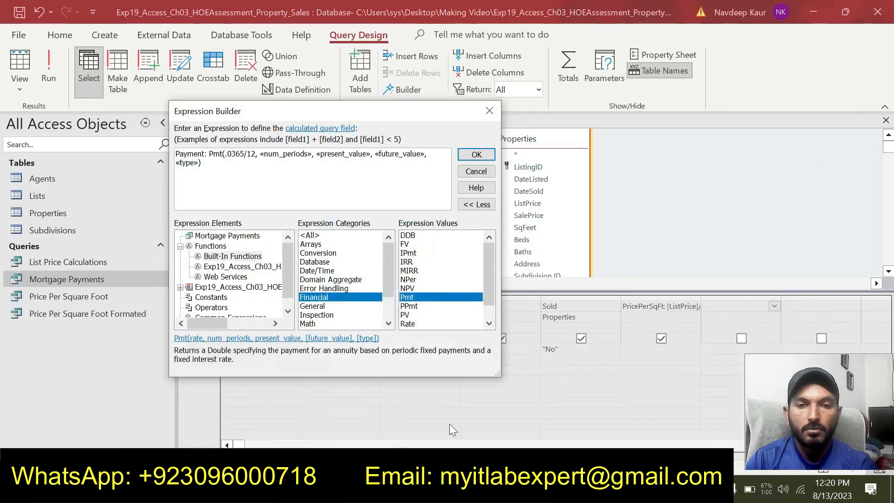
pyautogui.click(286, 154)
pyautogui.hotkey('ctrl', 'v')
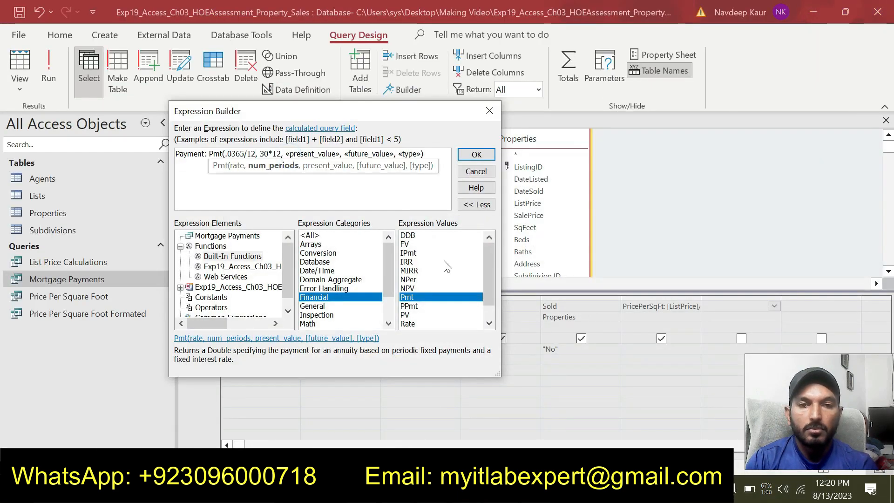
# Copy [ListPrice]*.75 from the Word table, replace the «present_value» placeholder with it in the Access expression, and return to Word.
pyautogui.hotkey('alt', 'Tab')
pyautogui.doubleClick(459, 319)
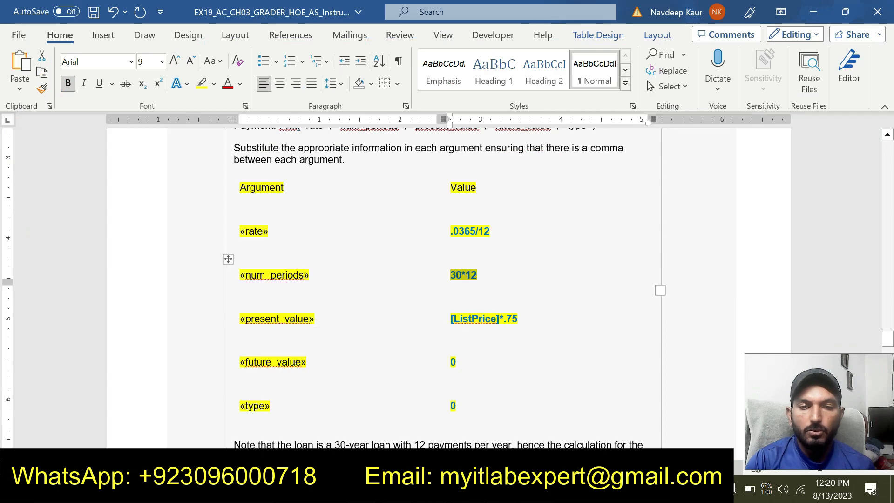
pyautogui.tripleClick(450, 318)
pyautogui.hotkey('ctrl', 'c')
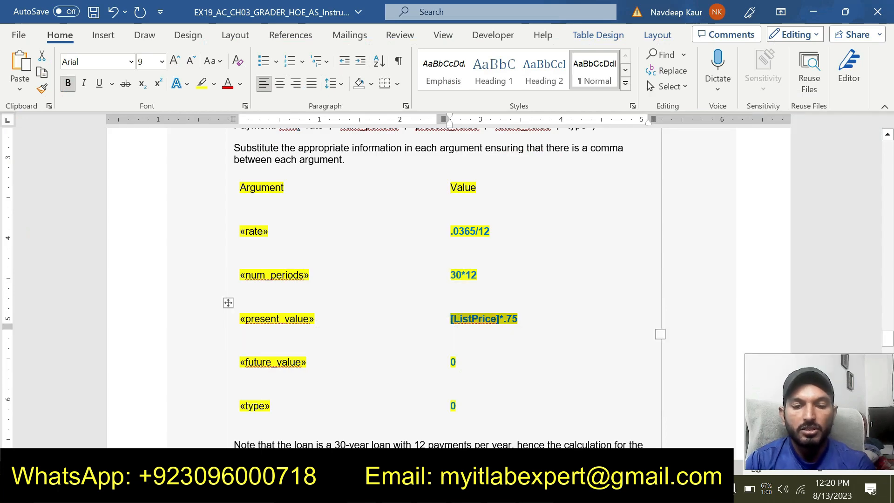
pyautogui.hotkey('alt', 'Tab')
pyautogui.click(306, 154)
pyautogui.hotkey('ctrl', 'v')
pyautogui.hotkey('alt', 'Tab')
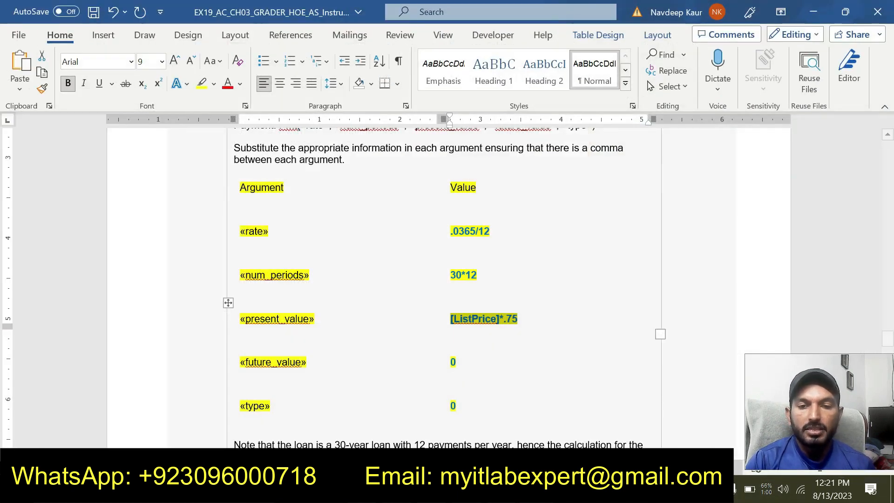
# Switch to Access and replace the «future_value» and «type» placeholders in the Payment expression with 0.
pyautogui.hotkey('alt', 'Tab')
pyautogui.click(362, 154)
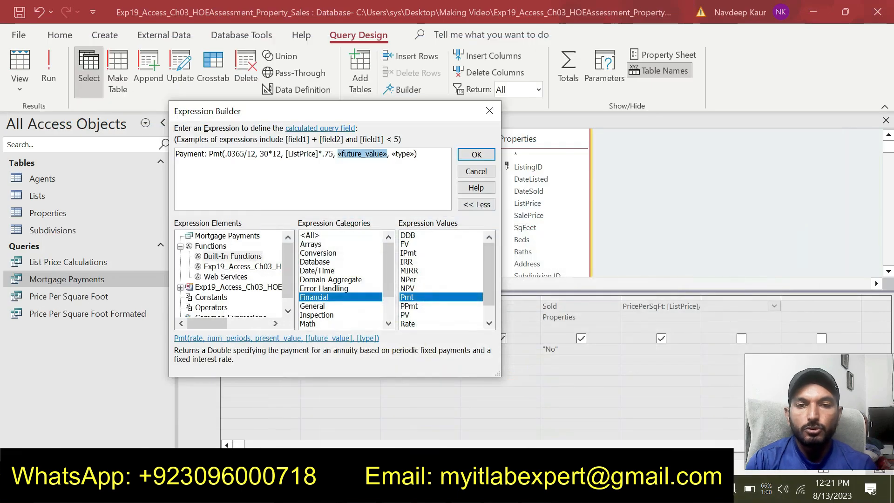
pyautogui.write('0')
pyautogui.click(362, 154)
pyautogui.write('0')
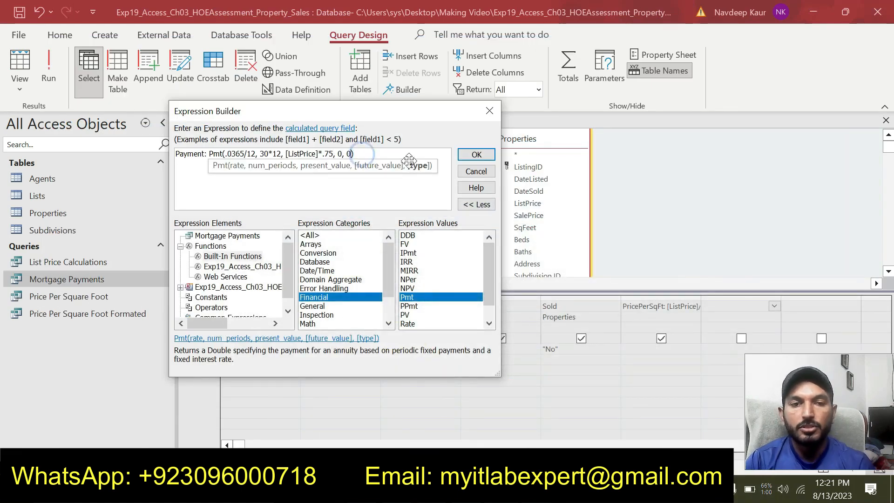
# In Word, clear the highlight from the table of Pmt arguments and go to the instructions below it.
pyautogui.hotkey('alt', 'Tab')
pyautogui.scroll(-5, 459, 313)
pyautogui.scroll(3, 490, 336)
pyautogui.moveTo(471, 328); pyautogui.dragTo(294, 278)
pyautogui.click(291, 253)
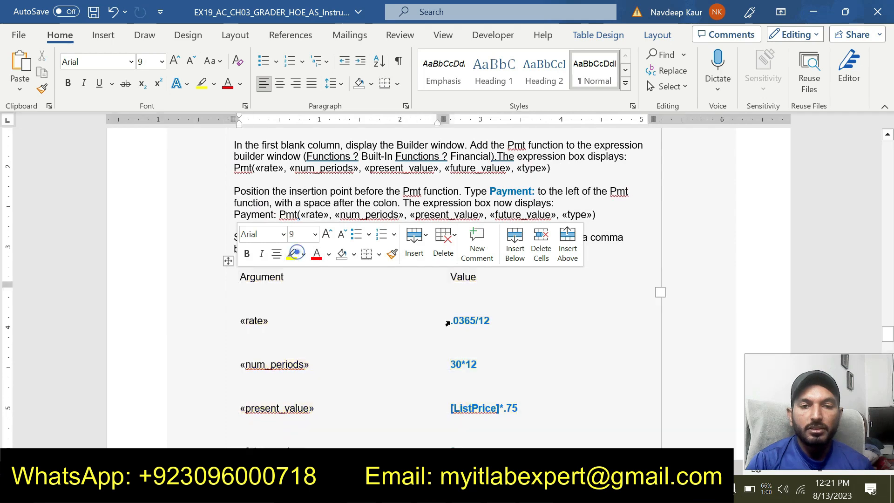
pyautogui.scroll(-10, 295, 253)
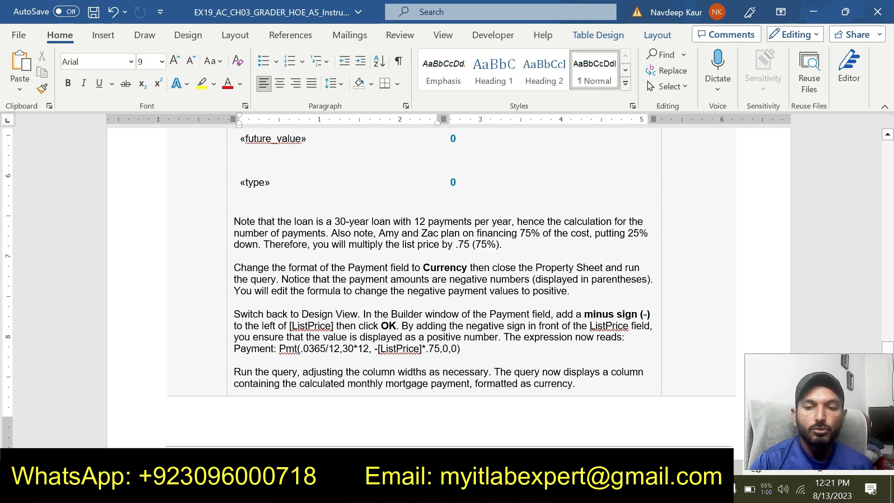
# In Access, accept the Payment expression and set the Payment field's format to Currency.
pyautogui.hotkey('alt', 'Tab')
pyautogui.click(467, 155)
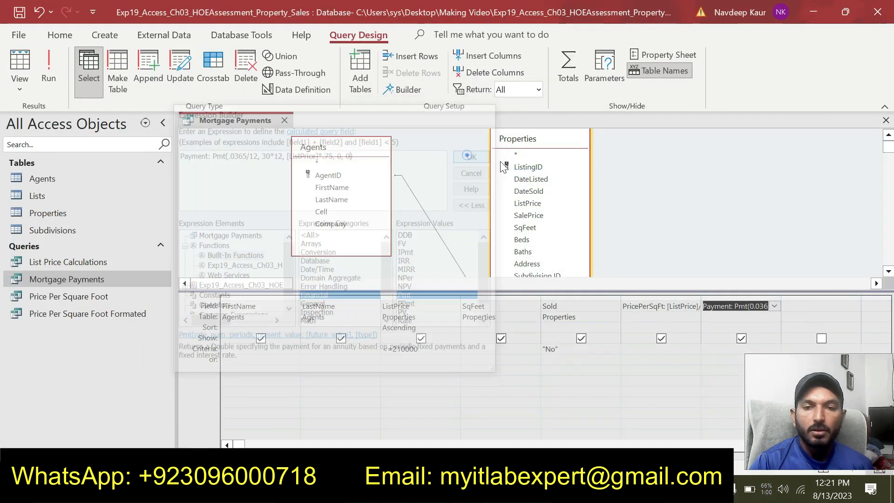
pyautogui.click(660, 55)
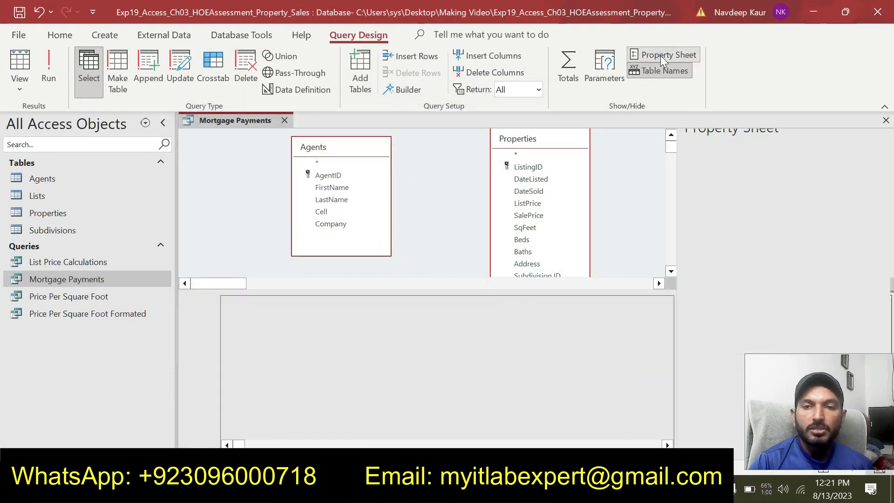
pyautogui.click(821, 190)
pyautogui.click(881, 190)
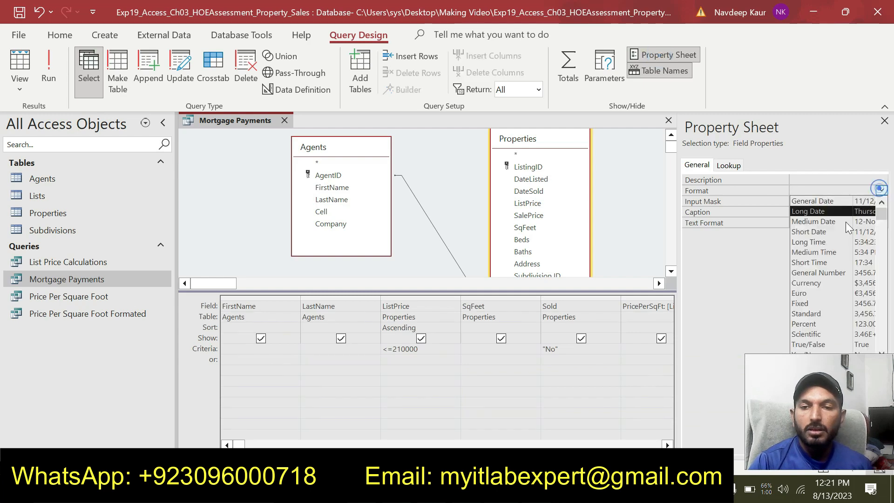
pyautogui.click(834, 282)
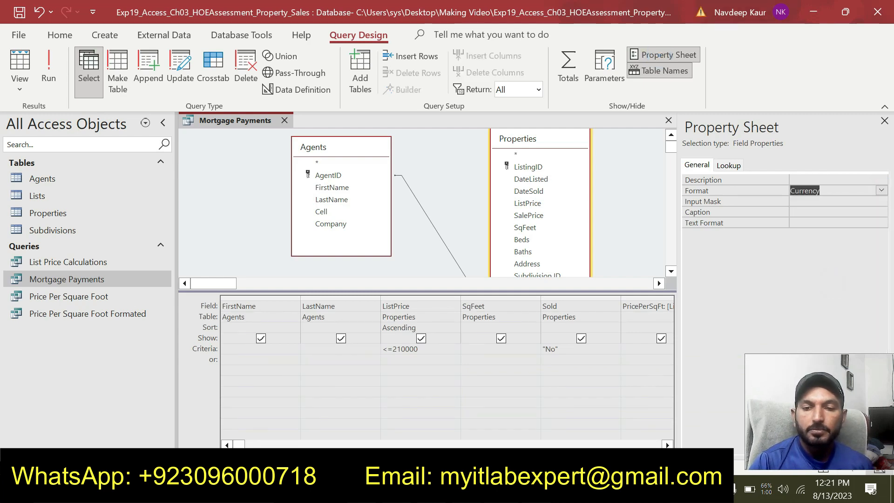
# In Word, highlight the paragraph about changing the Payment field's format to Currency and running the query.
pyautogui.hotkey('alt', 'Tab')
pyautogui.moveTo(487, 279); pyautogui.dragTo(232, 274)
pyautogui.click(388, 355)
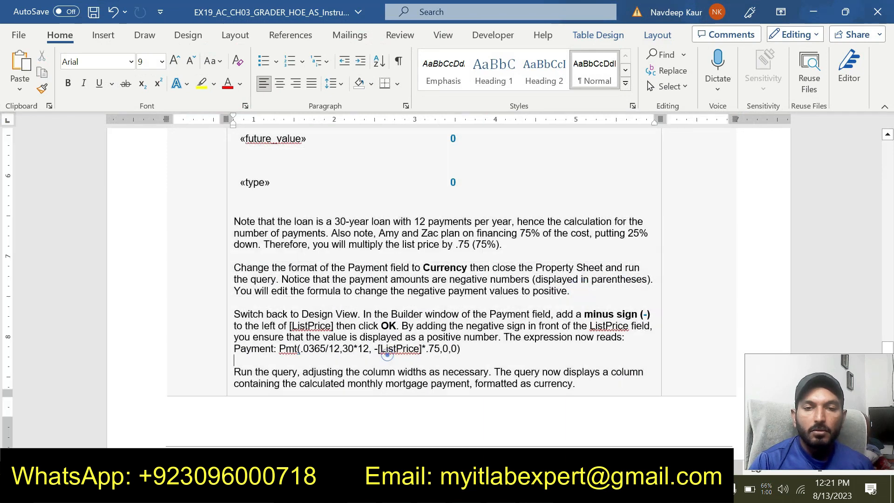
pyautogui.tripleClick(574, 289)
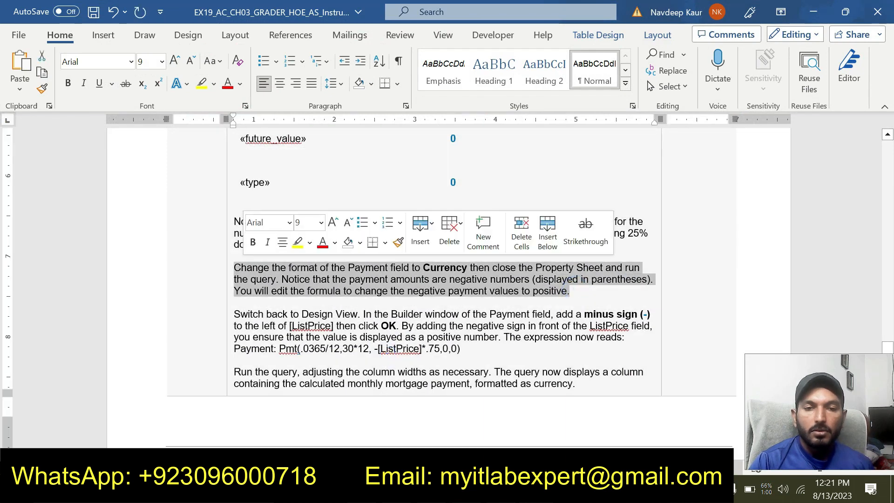
pyautogui.click(297, 242)
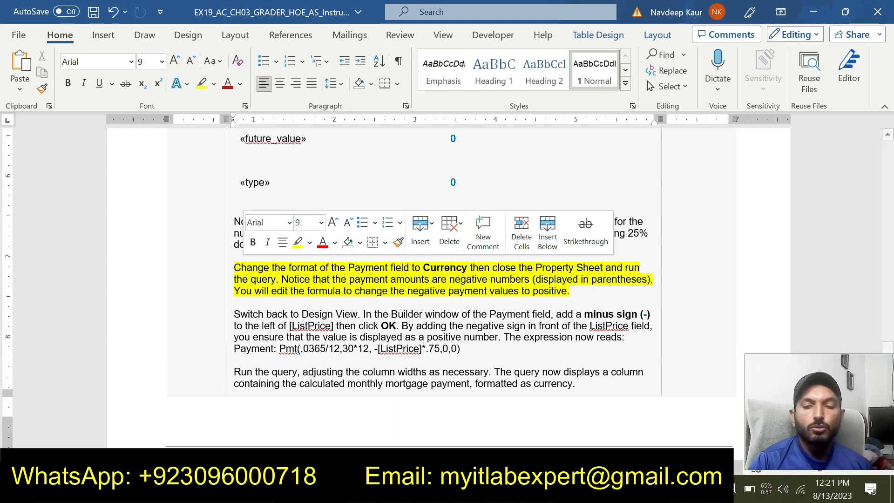
# In Access, run the Mortgage Payments query with the Property Sheet closed, and return it to Design view.
pyautogui.hotkey('alt', 'Tab')
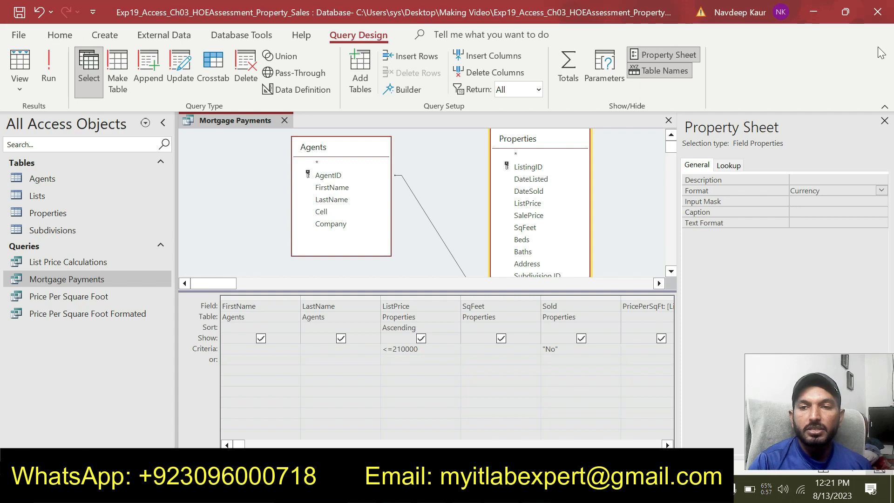
pyautogui.click(884, 121)
pyautogui.click(44, 63)
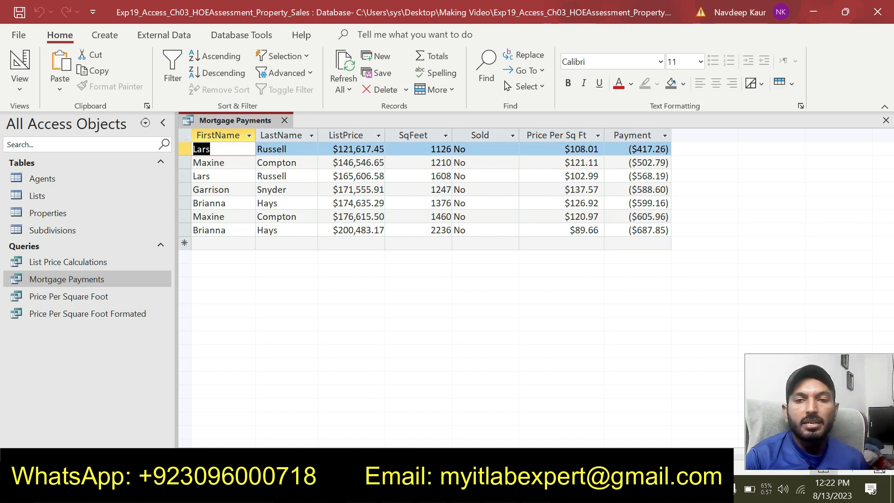
pyautogui.rightClick(232, 118)
pyautogui.click(260, 191)
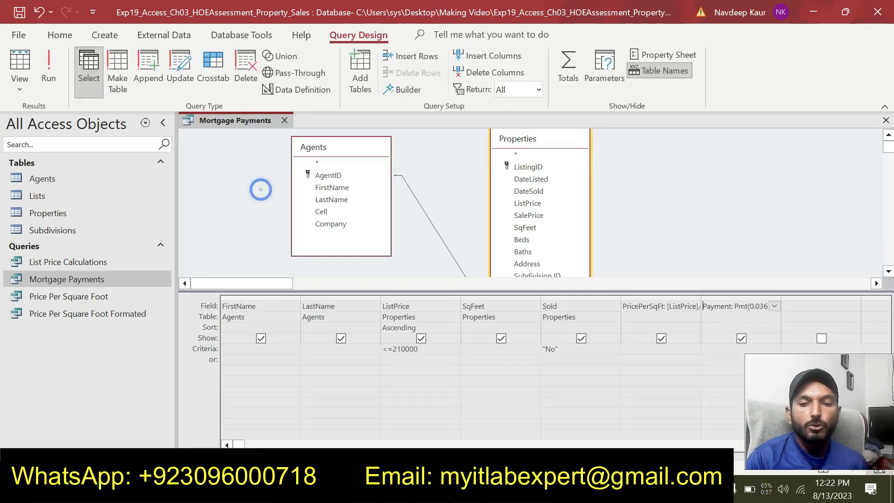
# In Word, clear the highlight from the Currency format paragraph and read the instruction about the minus sign.
pyautogui.hotkey('alt', 'Tab')
pyautogui.tripleClick(595, 284)
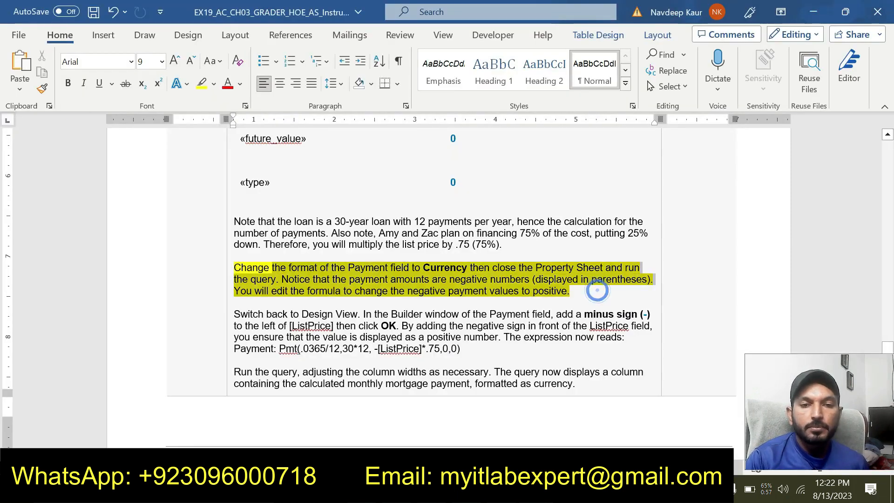
pyautogui.click(296, 251)
pyautogui.click(591, 289)
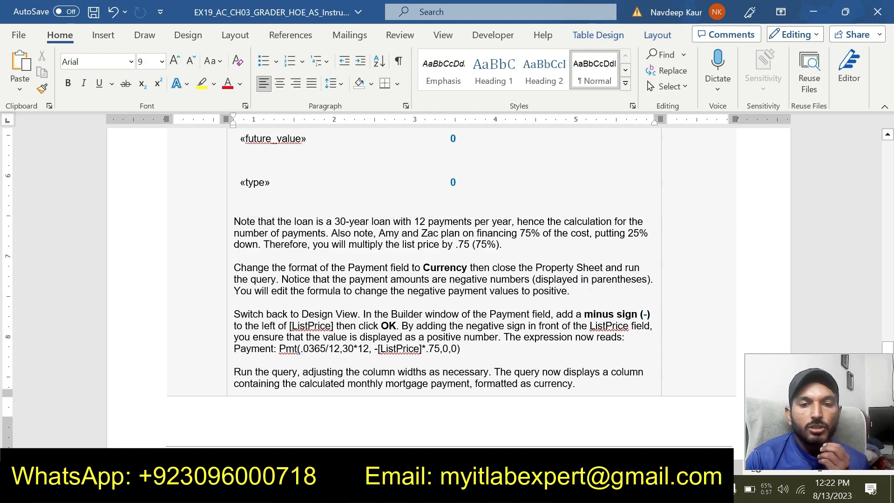
pyautogui.scroll(-1, 447, 289)
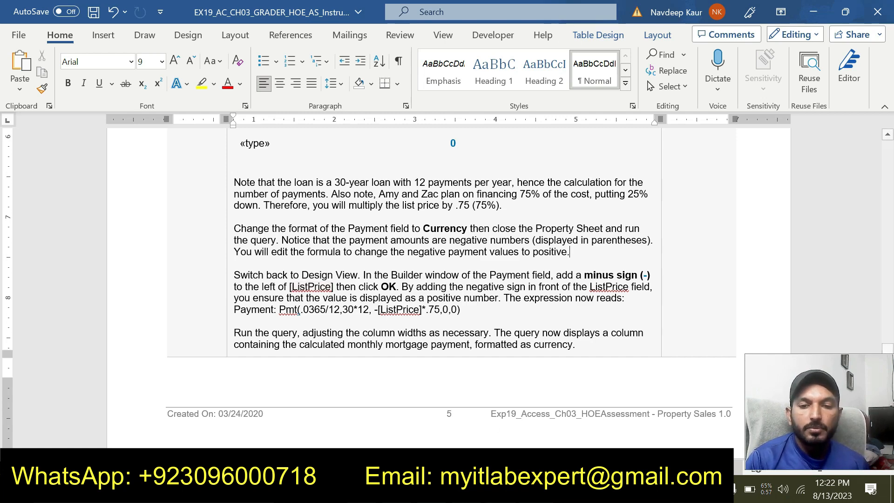
# In Access, add a minus sign before [ListPrice] in the Payment field's expression and accept it.
pyautogui.hotkey('alt', 'Tab')
pyautogui.click(748, 301)
pyautogui.click(402, 89)
pyautogui.click(396, 117)
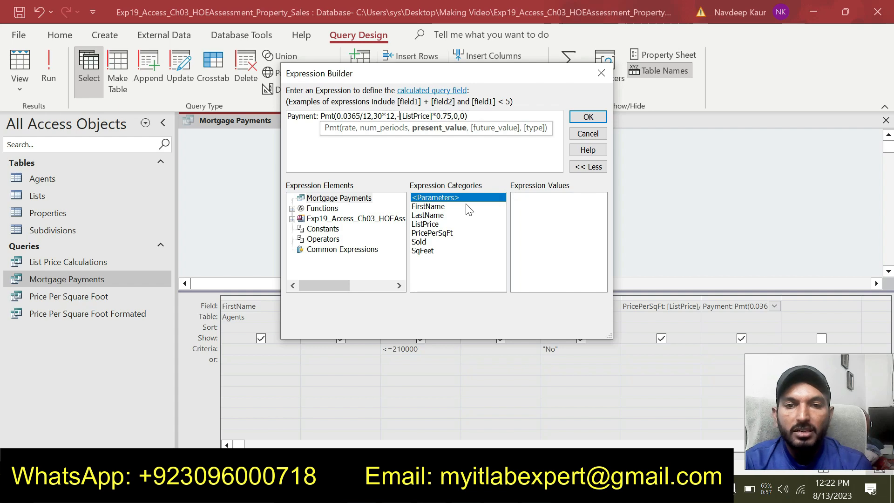
pyautogui.click(589, 115)
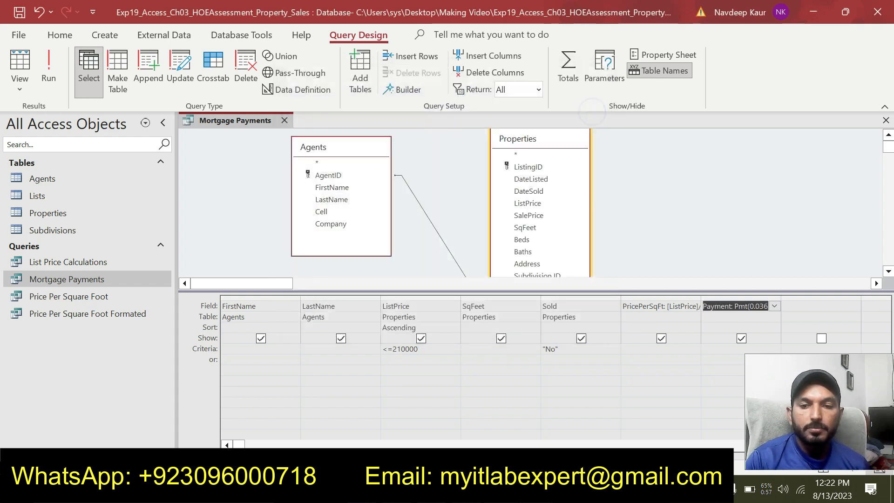
# Highlight the run-the-query paragraph in Word and run the Mortgage Payments query in Access.
pyautogui.hotkey('alt', 'Tab')
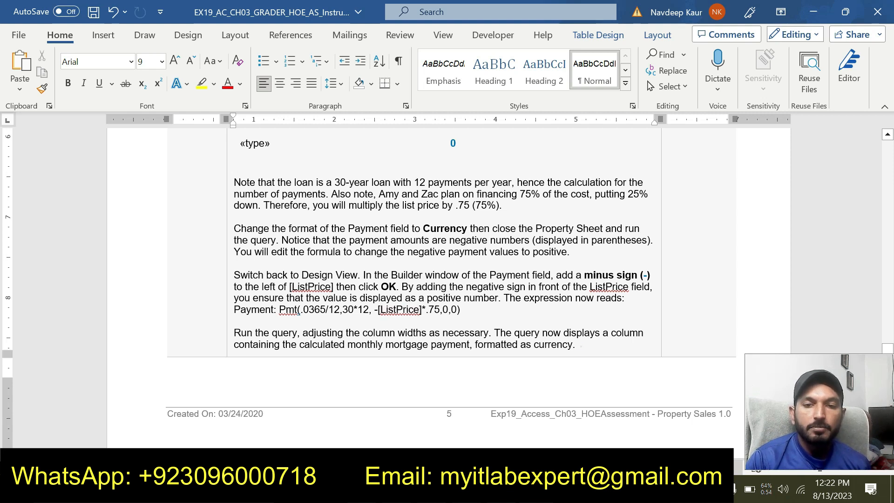
pyautogui.tripleClick(580, 346)
pyautogui.click(296, 310)
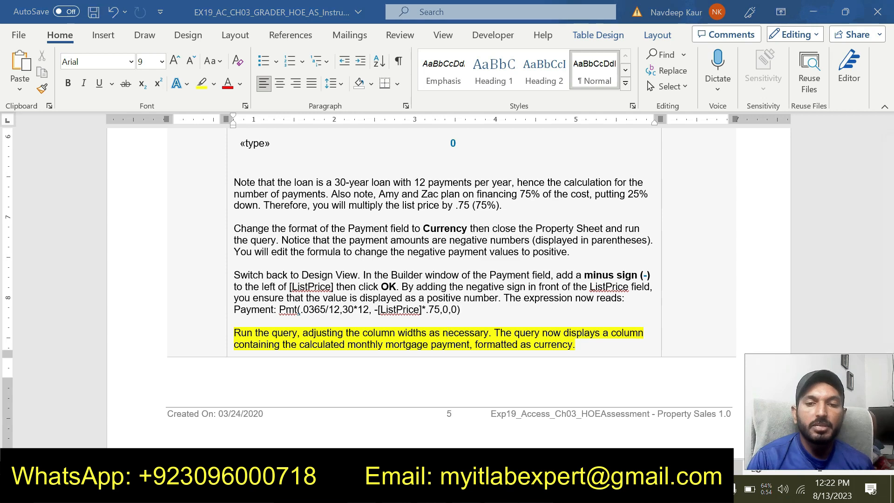
pyautogui.hotkey('alt', 'Tab')
pyautogui.click(59, 63)
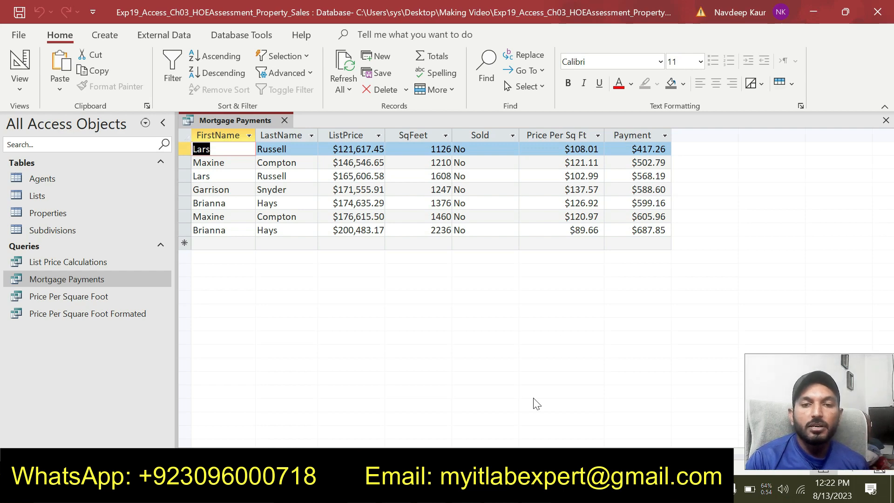
# In Word, clear the highlight from the last paragraph about running the query and adjusting column widths.
pyautogui.hotkey('alt', 'Tab')
pyautogui.scroll(10, 446, 280)
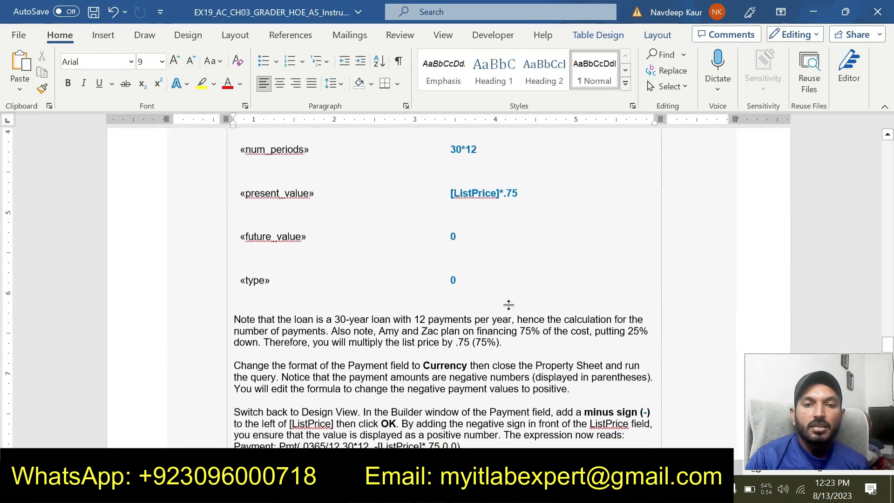
pyautogui.scroll(-14, 446, 279)
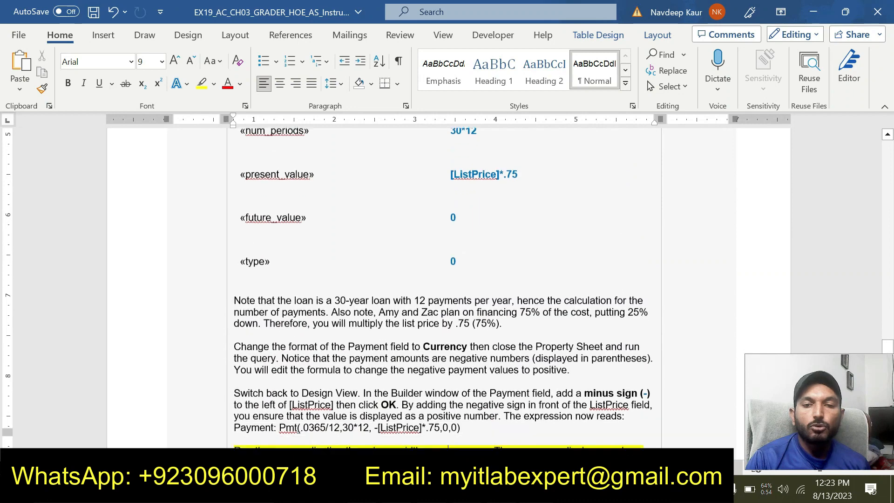
pyautogui.moveTo(422, 188); pyautogui.dragTo(238, 173)
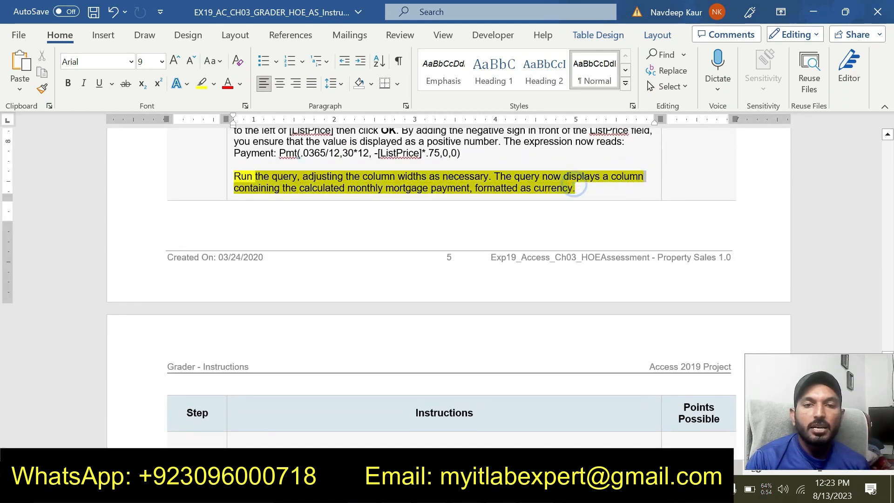
pyautogui.click(294, 149)
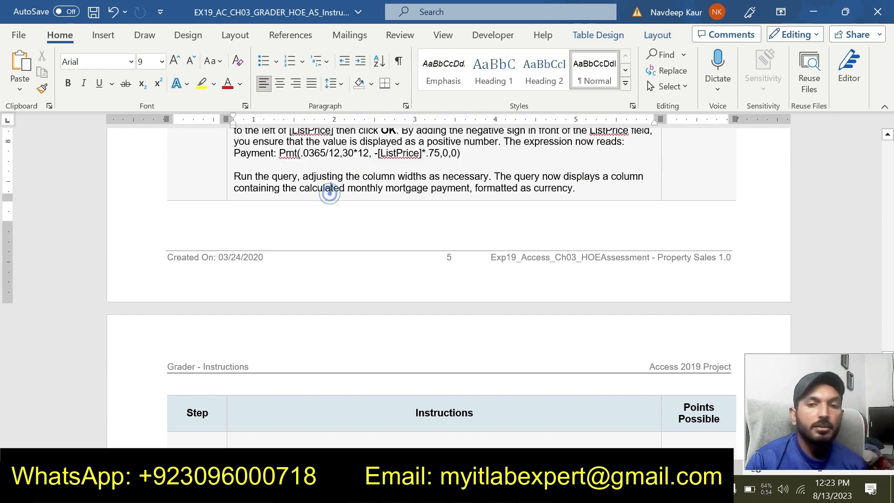
pyautogui.scroll(4, 592, 186)
pyautogui.hotkey('ctrl', 'z')
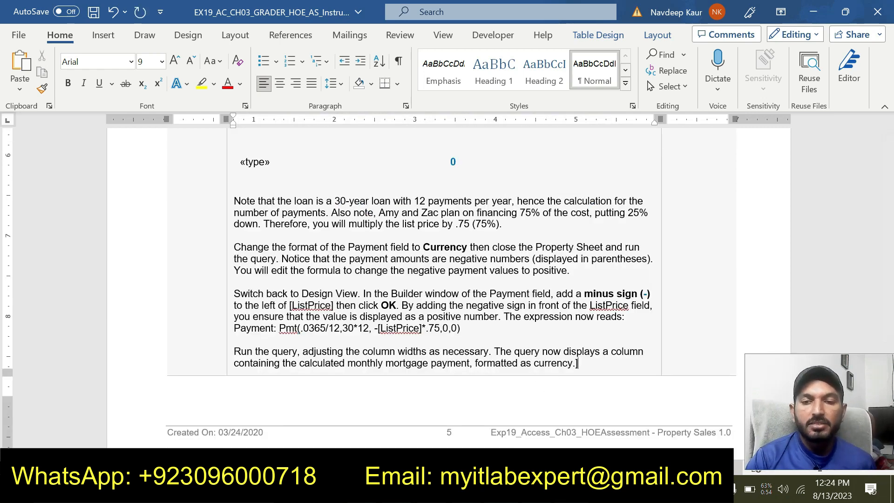
# Look over the remaining Word instructions through step 13 at the end of the document.
pyautogui.hotkey('alt', 'Tab')
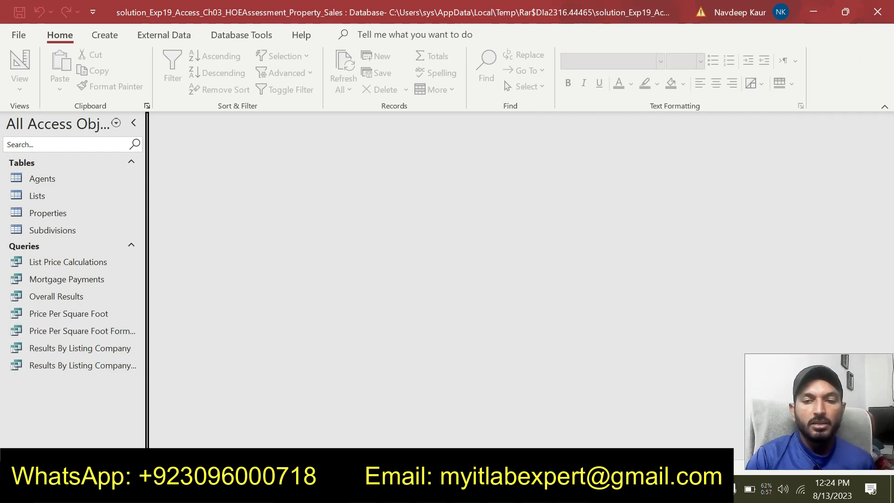
pyautogui.hotkey('alt', 'Tab')
pyautogui.scroll(-15, 447, 279)
pyautogui.scroll(3, 447, 289)
pyautogui.scroll(-12, 446, 288)
pyautogui.scroll(-15, 447, 289)
pyautogui.scroll(3, 447, 289)
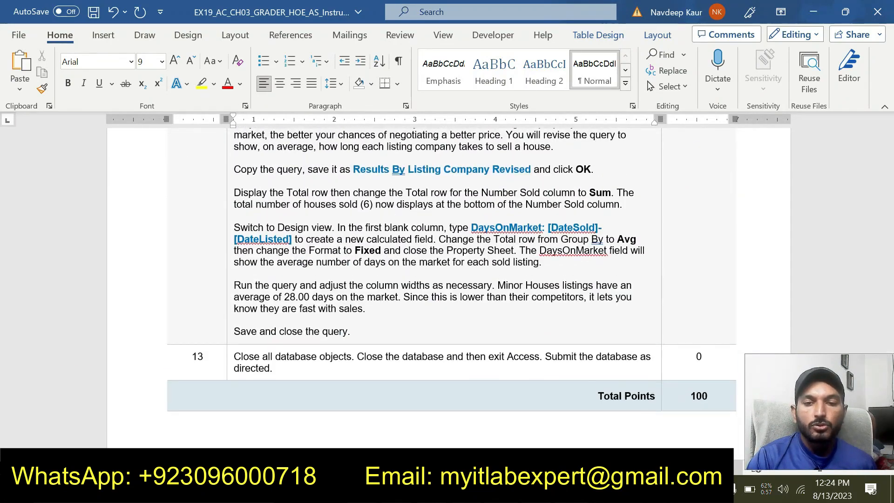
# In the solution database, view the List Price Calculations, Mortgage Payments and Overall Results queries, closing each one.
pyautogui.hotkey('alt', 'Tab')
pyautogui.click(79, 263)
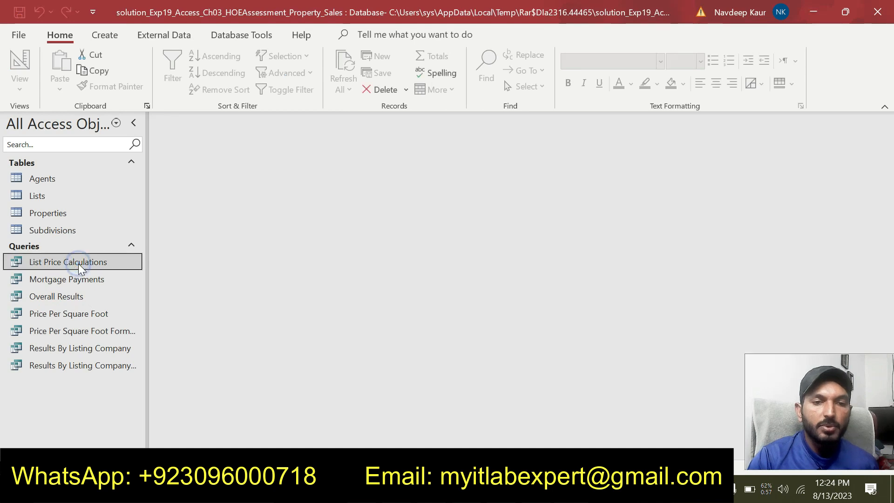
pyautogui.doubleClick(78, 263)
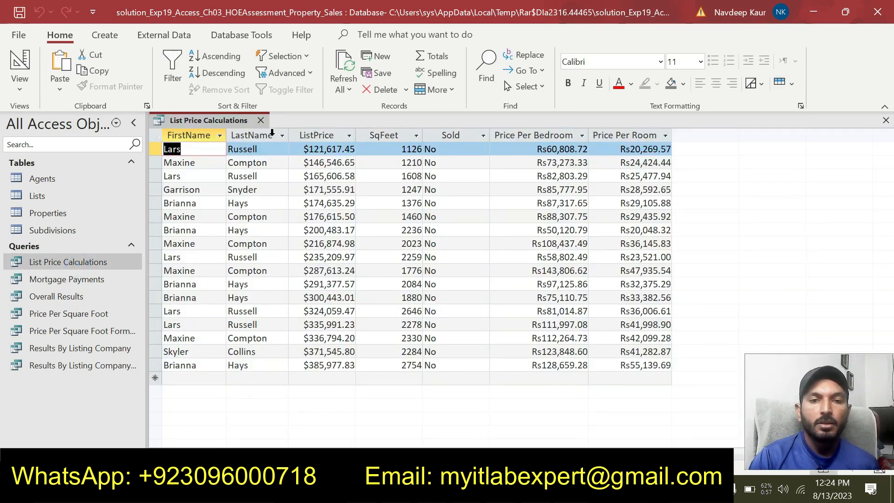
pyautogui.click(260, 120)
pyautogui.doubleClick(77, 280)
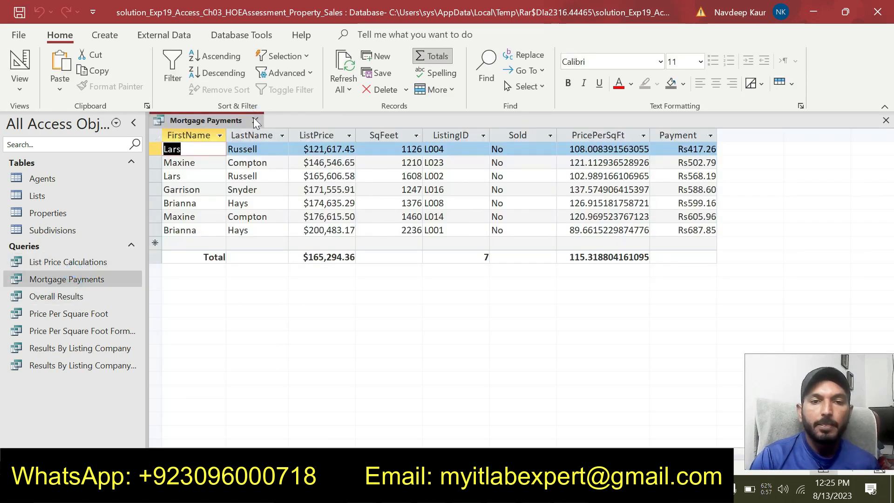
pyautogui.click(255, 121)
pyautogui.doubleClick(56, 297)
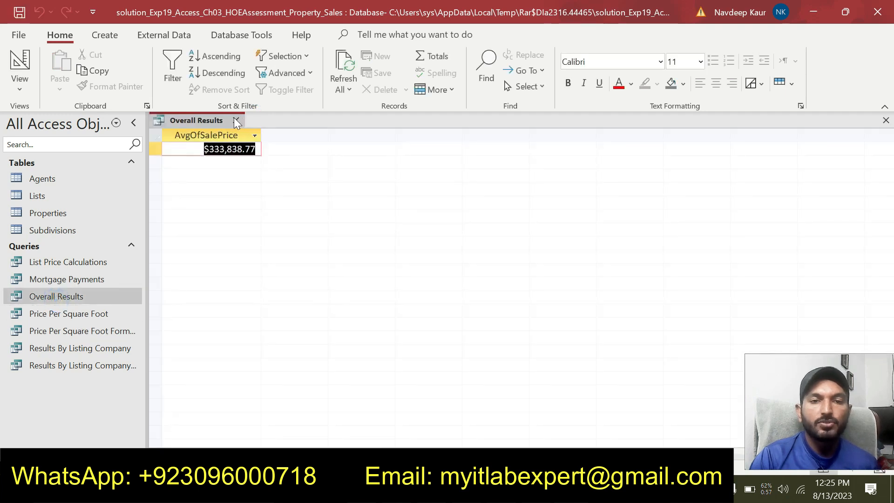
pyautogui.click(236, 120)
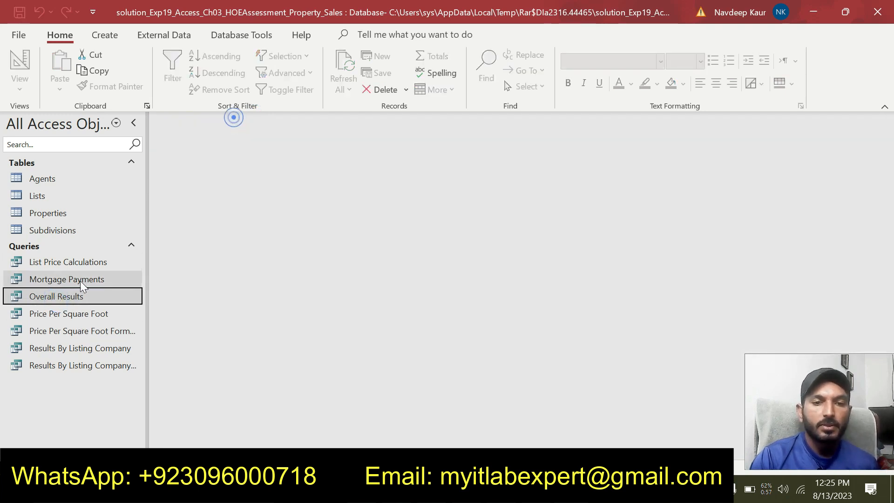
# View the Price Per Square Foot, Price Per Square Foot Formatted, Results By Listing Company and Results By Listing Company Revised queries.
pyautogui.click(72, 313)
pyautogui.doubleClick(73, 313)
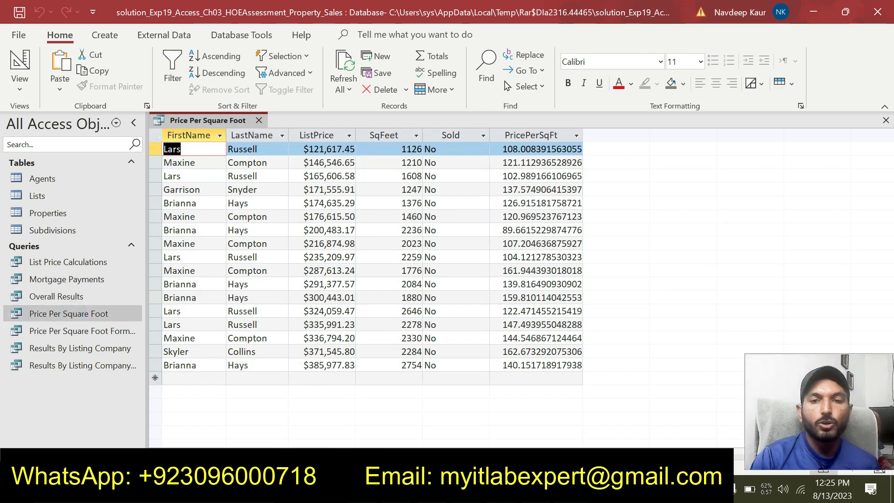
pyautogui.click(259, 120)
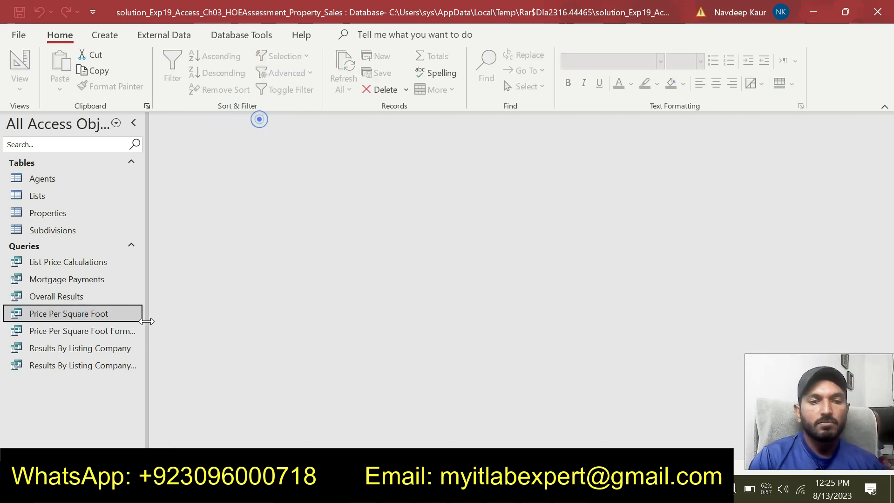
pyautogui.doubleClick(90, 331)
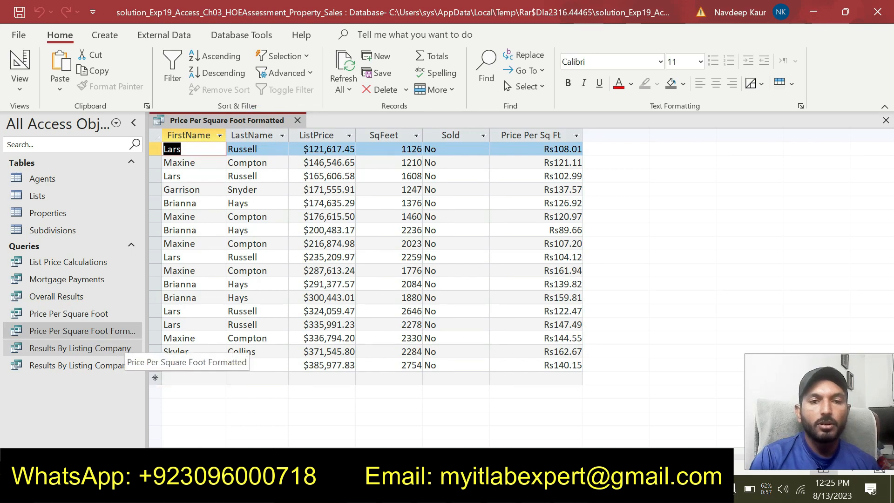
pyautogui.click(297, 120)
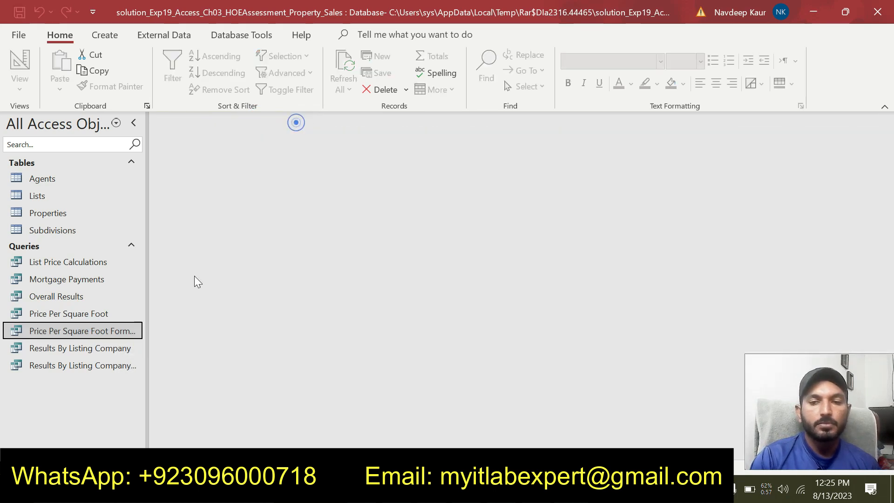
pyautogui.doubleClick(90, 347)
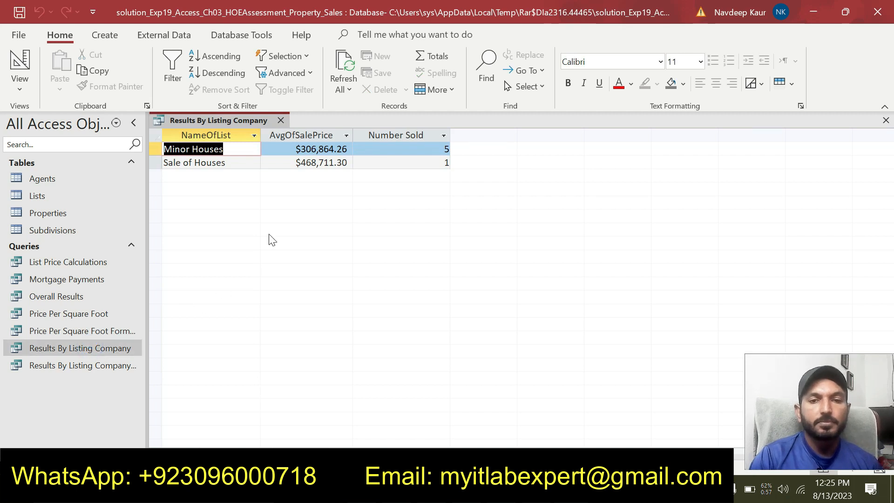
pyautogui.doubleClick(82, 365)
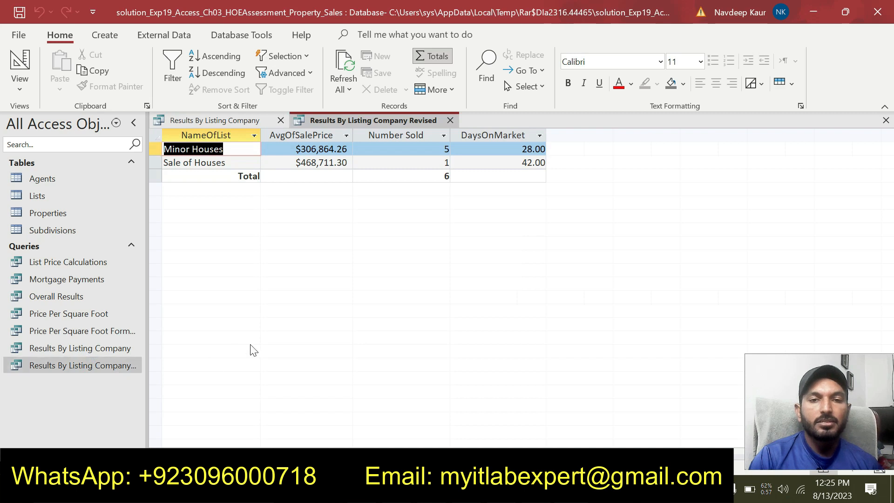